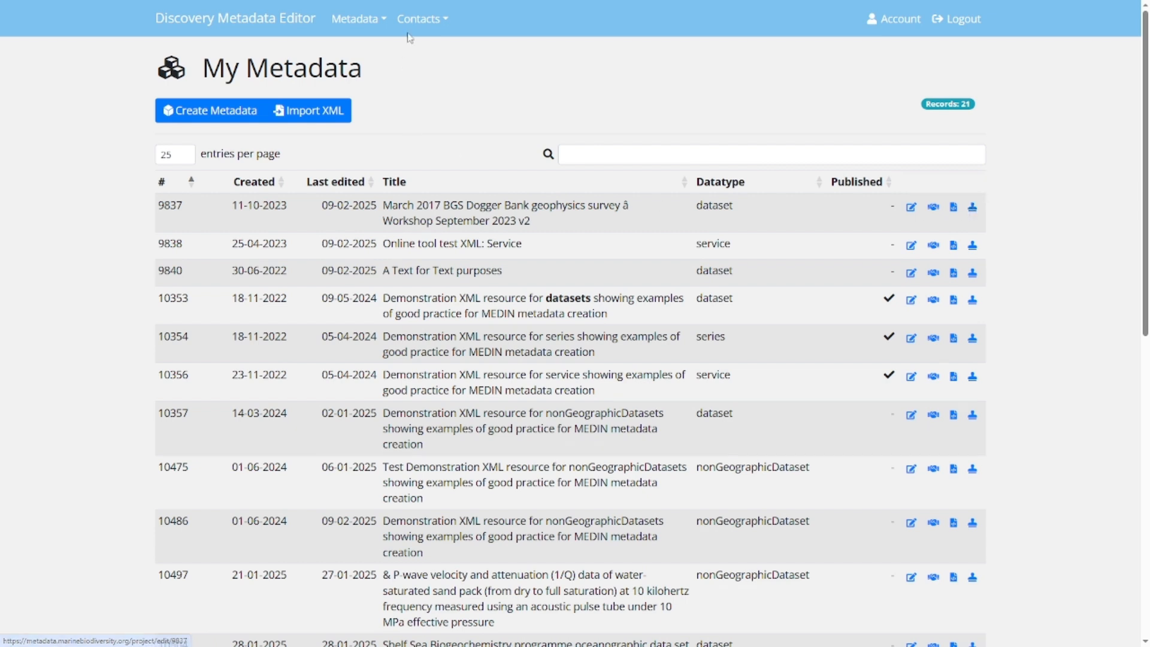
left_click(366, 19)
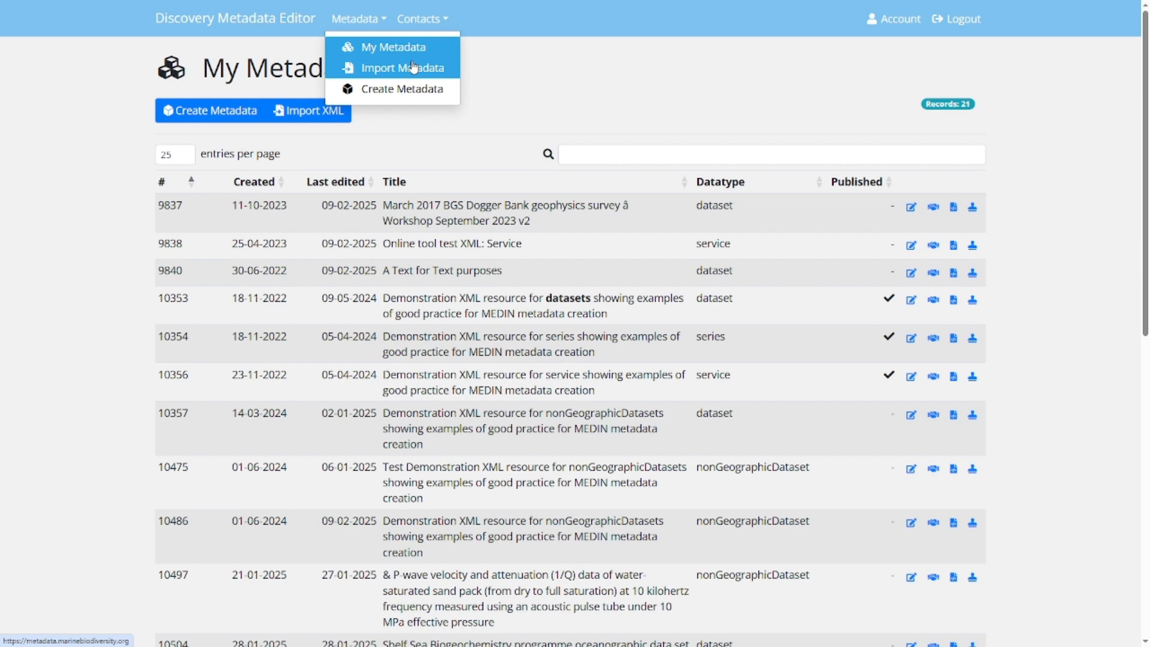
left_click(416, 20)
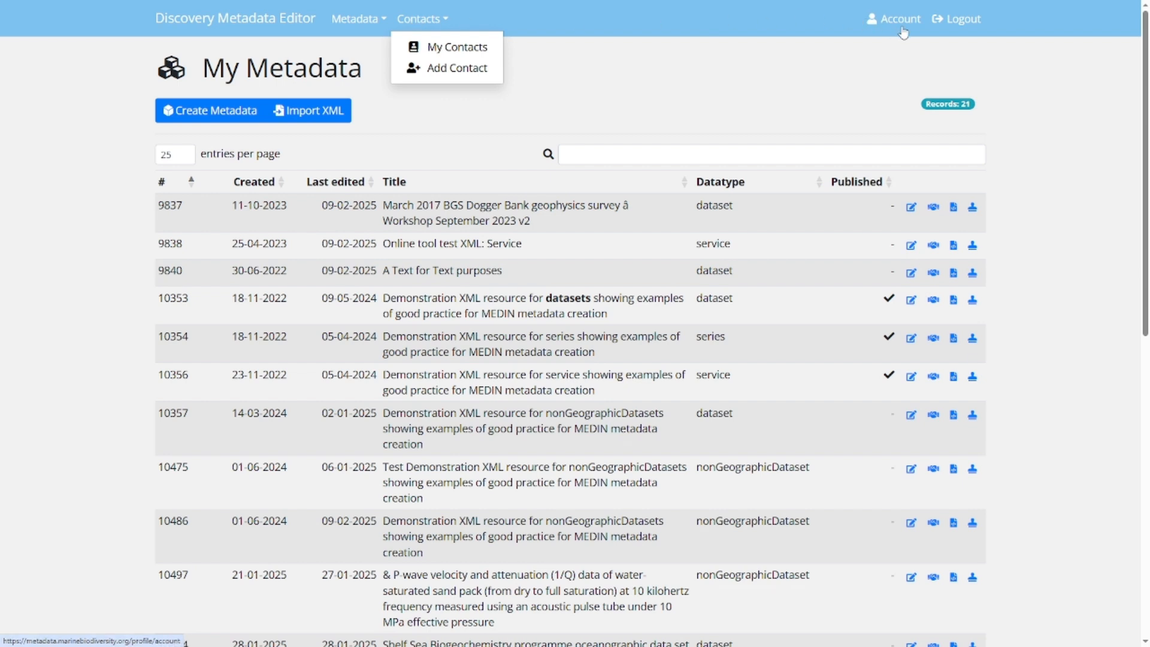
left_click(862, 75)
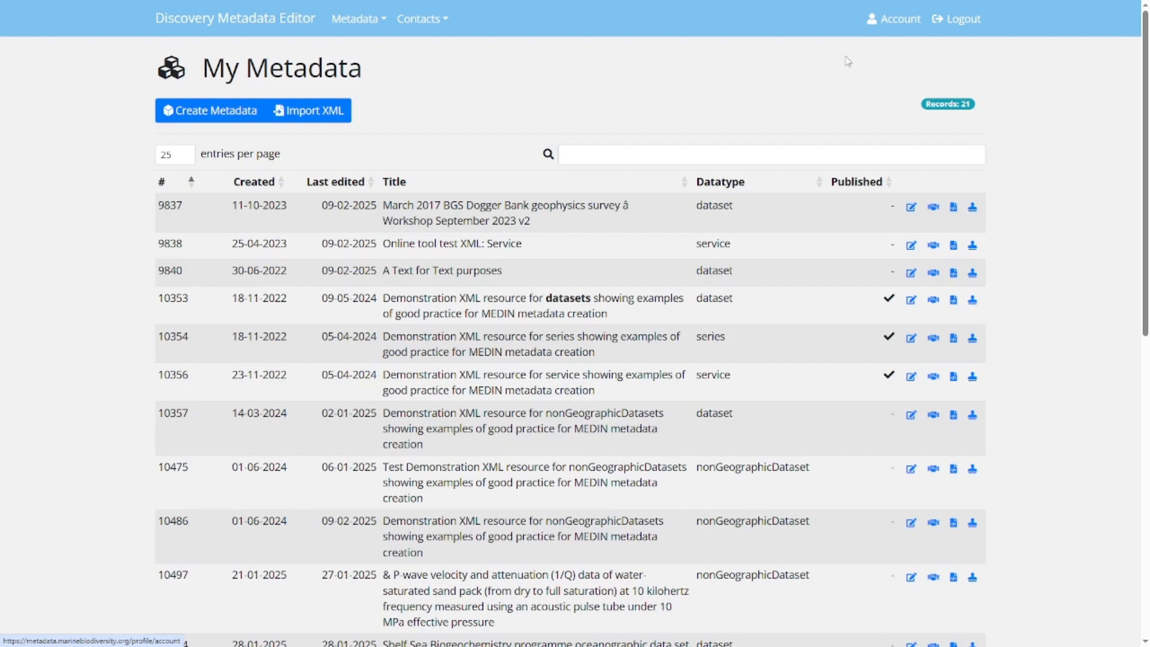
Start creating a new metadata record and consult the further information on the resource type
left_click(204, 113)
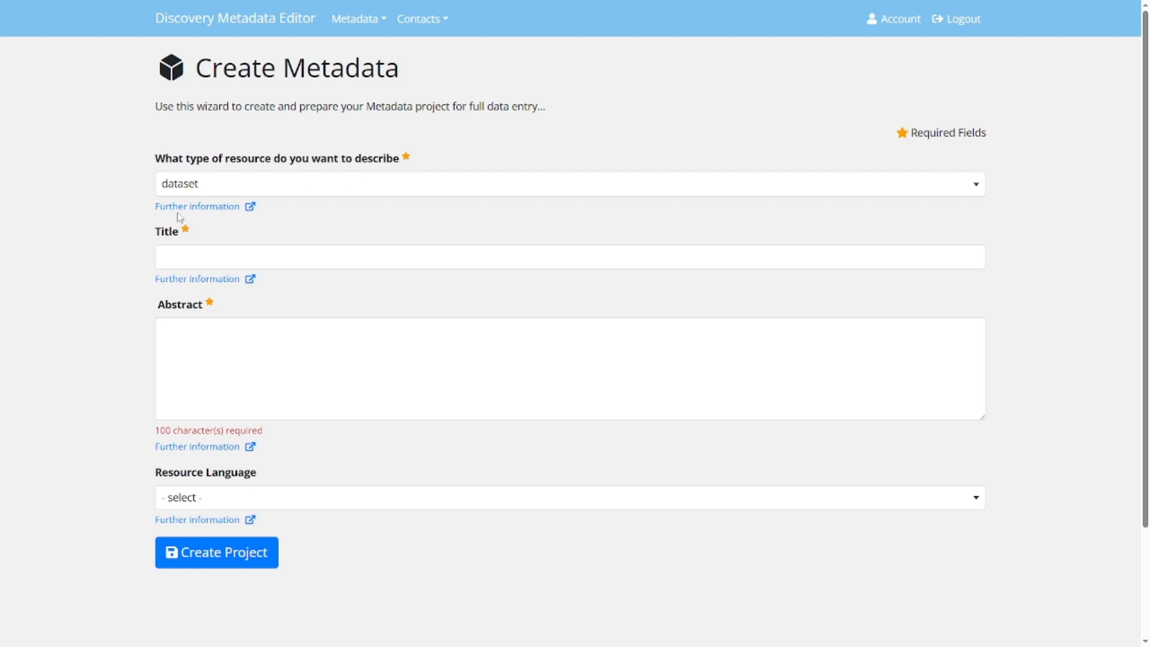
left_click(213, 214)
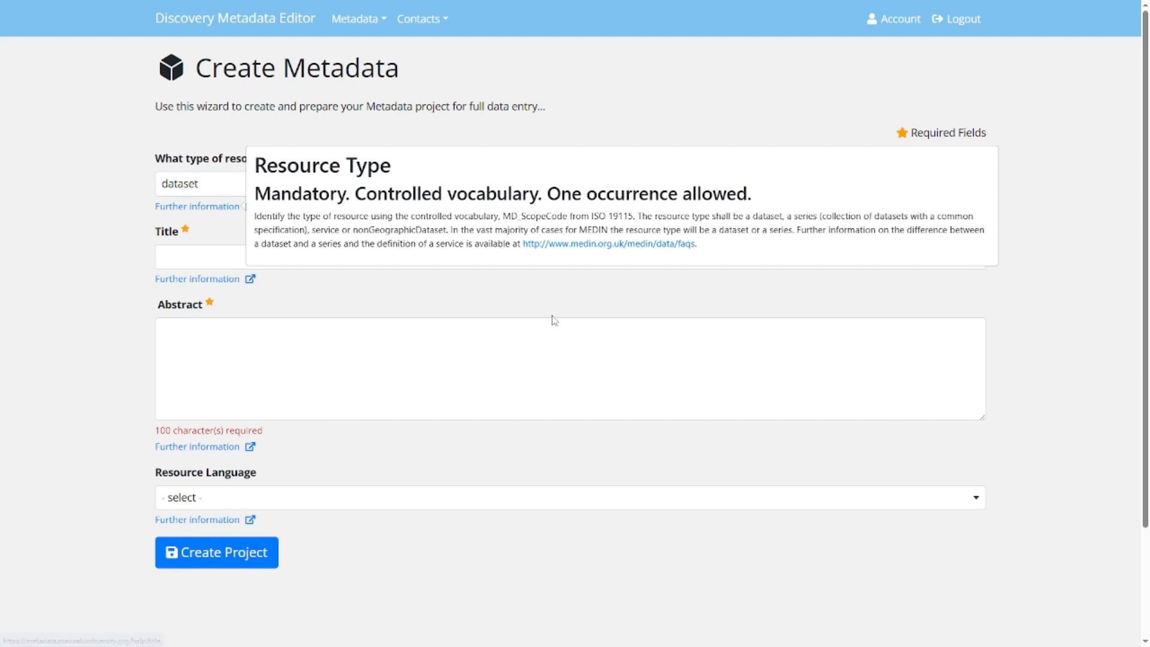
left_click(569, 300)
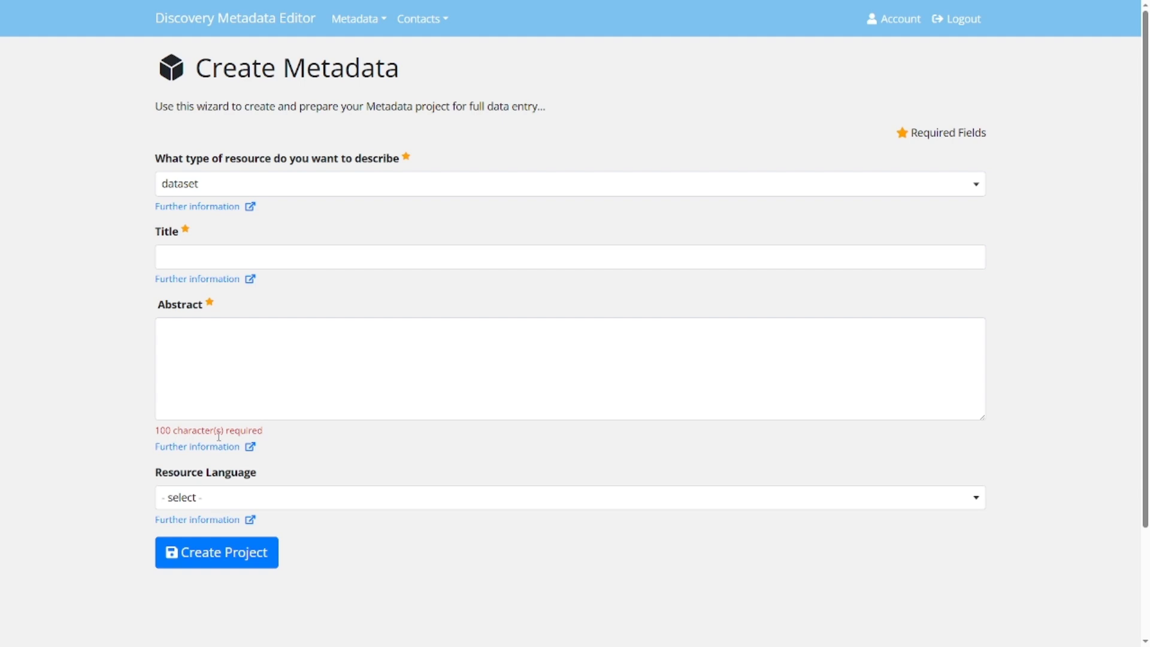
left_click(245, 379)
type("fdafdafsdfs")
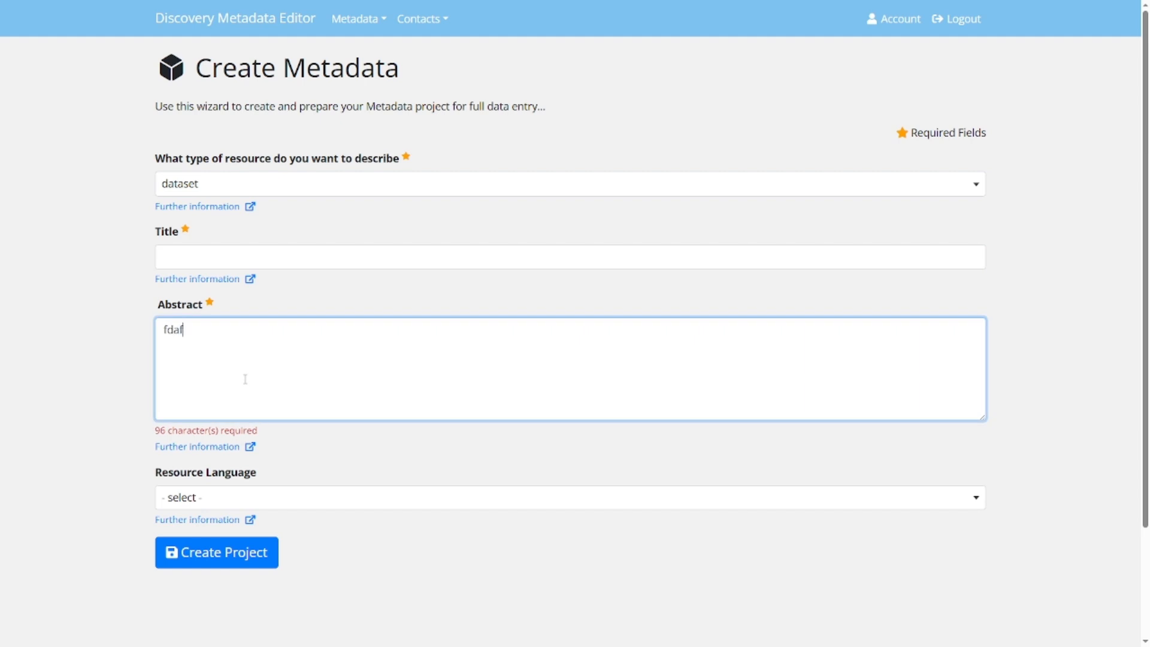
key("BackSpace")
key("BackSpace")
key("BackSpace")
key("BackSpace")
key("BackSpace")
key("BackSpace")
key("BackSpace")
key("BackSpace")
key("BackSpace")
key("BackSpace")
key("BackSpace")
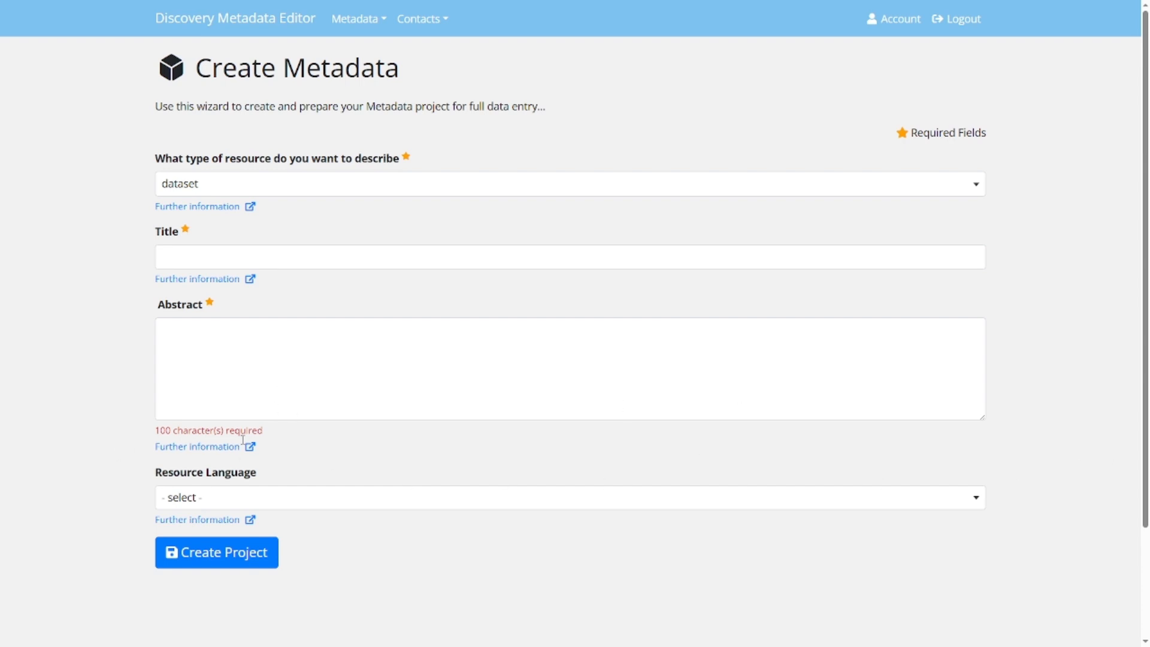
Choose dataset as the resource type and enter the title "FRidge project oceanographic data collected along the Mid-Atlantic Ridge"
left_click(295, 193)
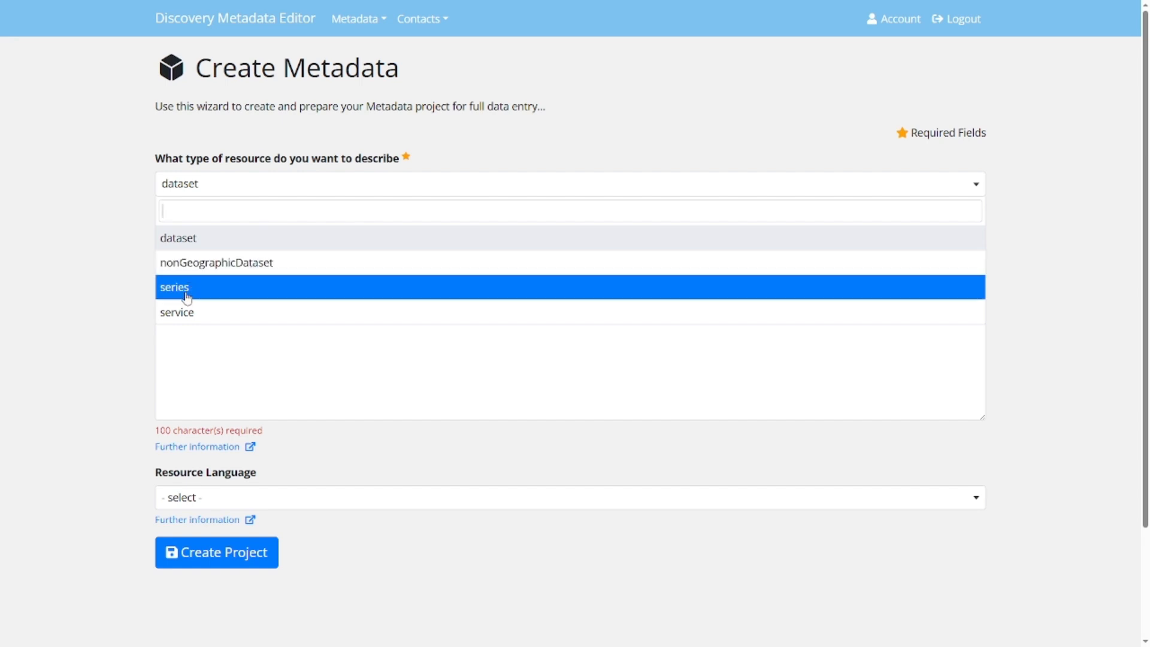
left_click(222, 240)
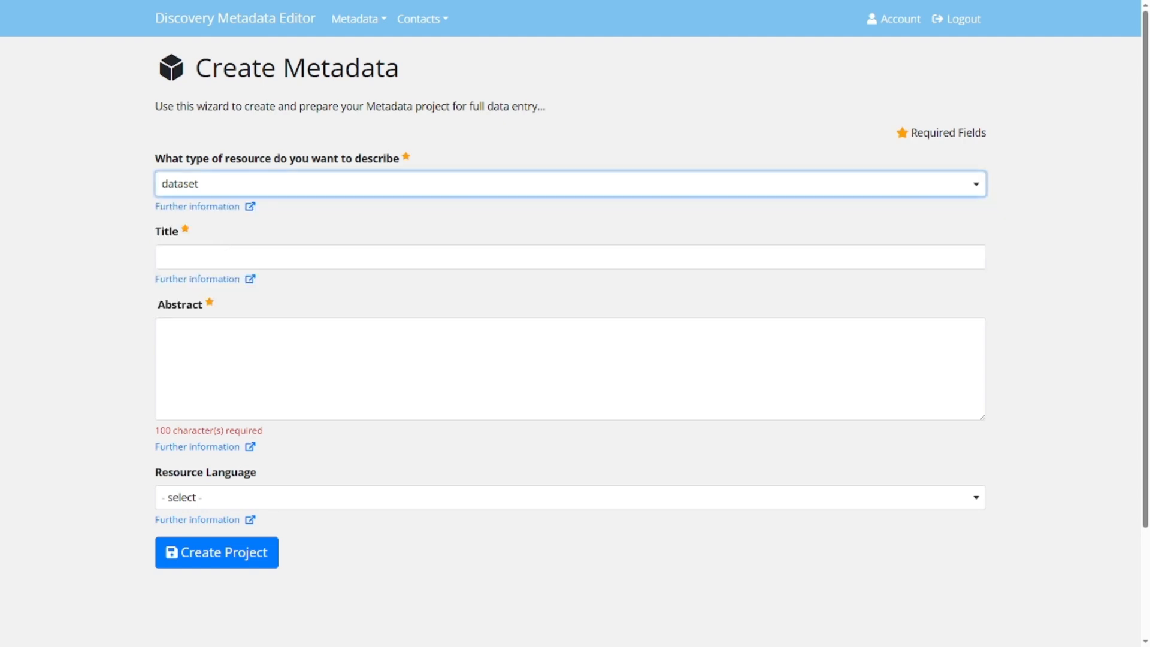
left_click(230, 258)
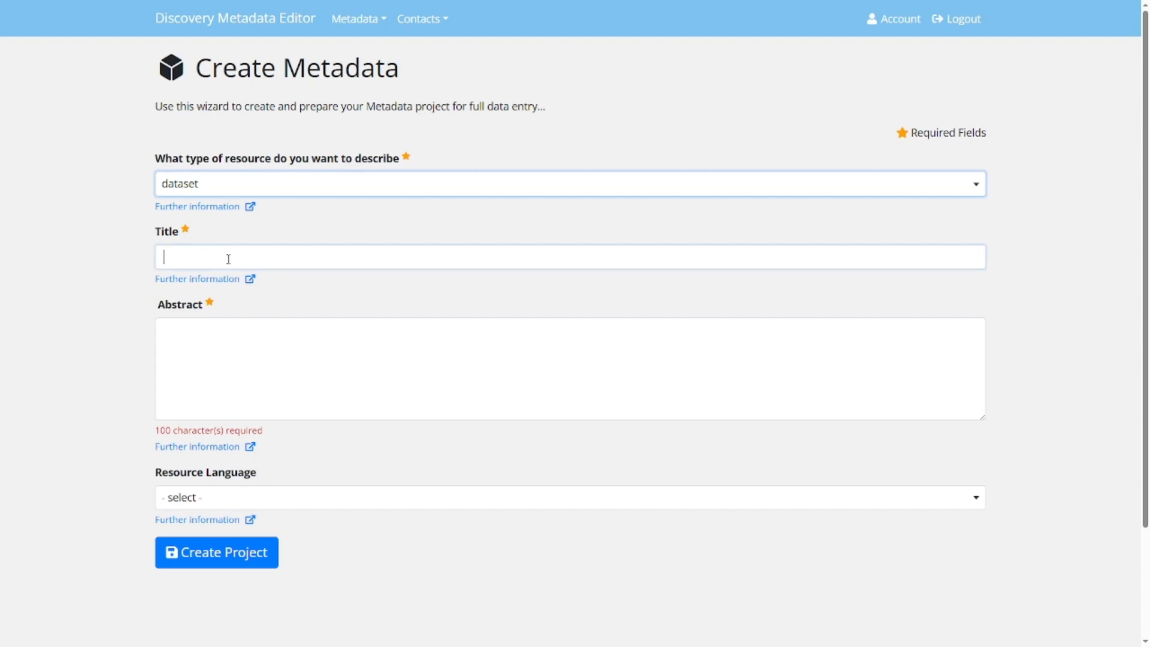
type("FRidge project oceanographic data collected along the Mid-Atlantic Ridge")
Create the project with the copied dataset abstract and English as the resource language
key("alt+Tab")
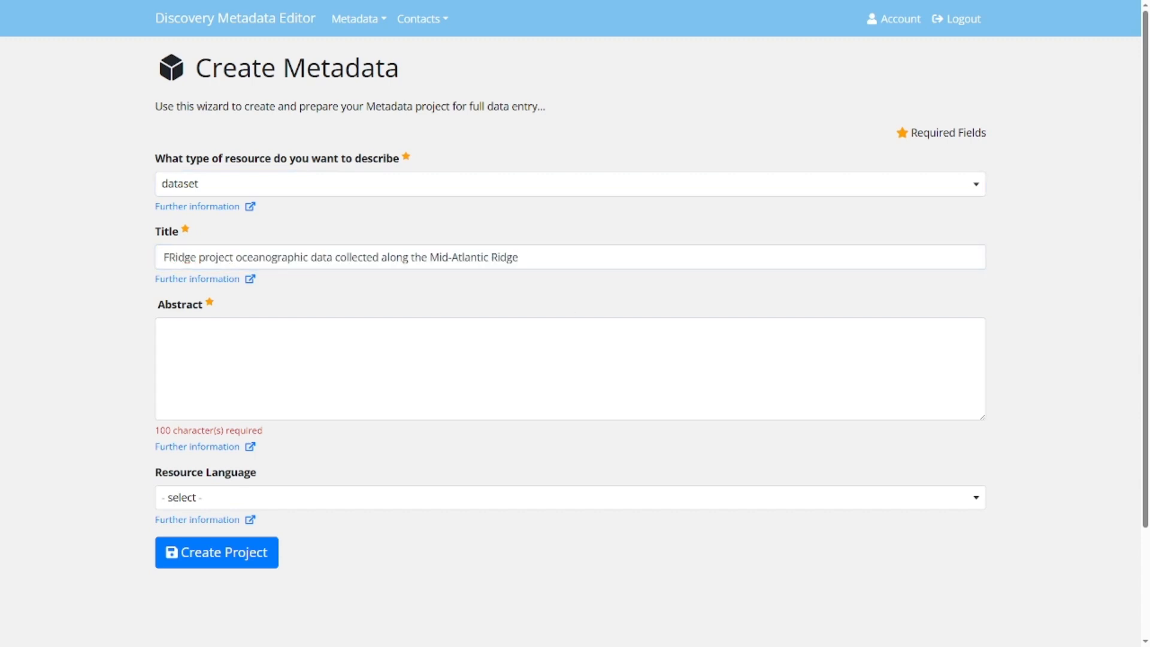
left_click(206, 339)
key("ctrl+v")
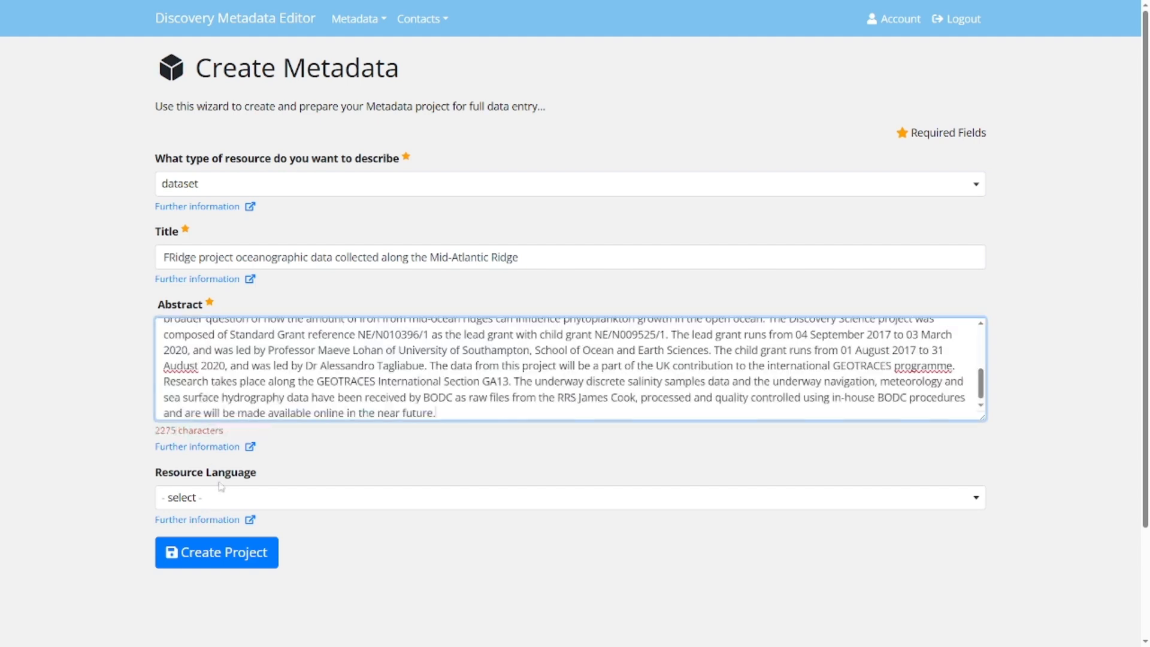
left_click(217, 506)
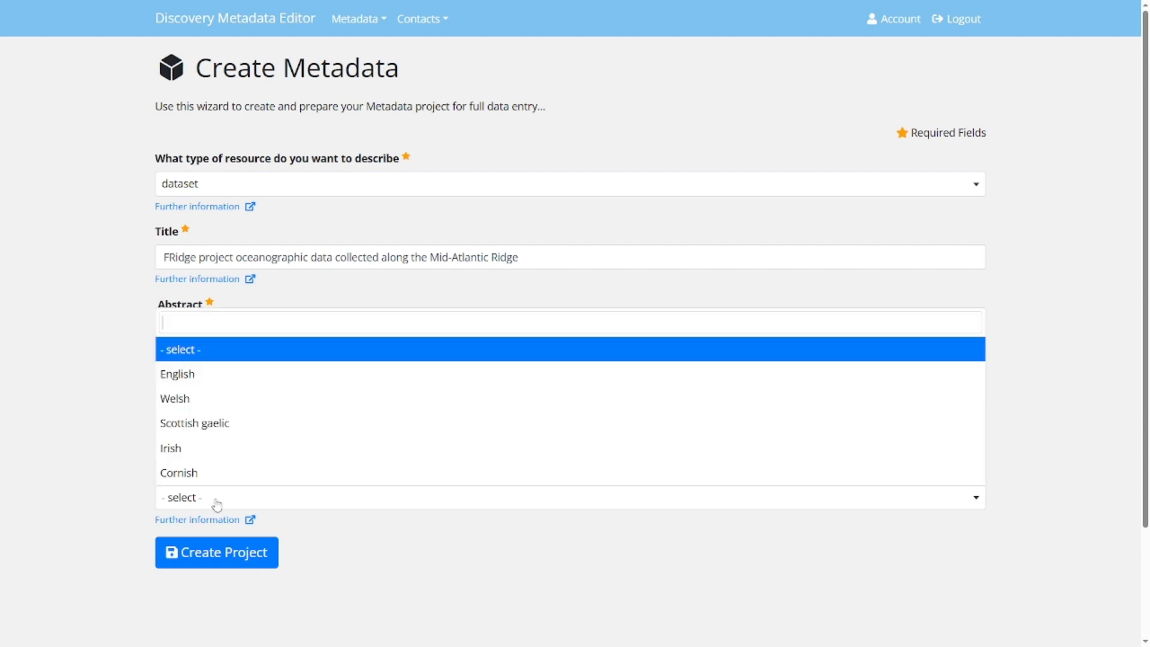
left_click(204, 375)
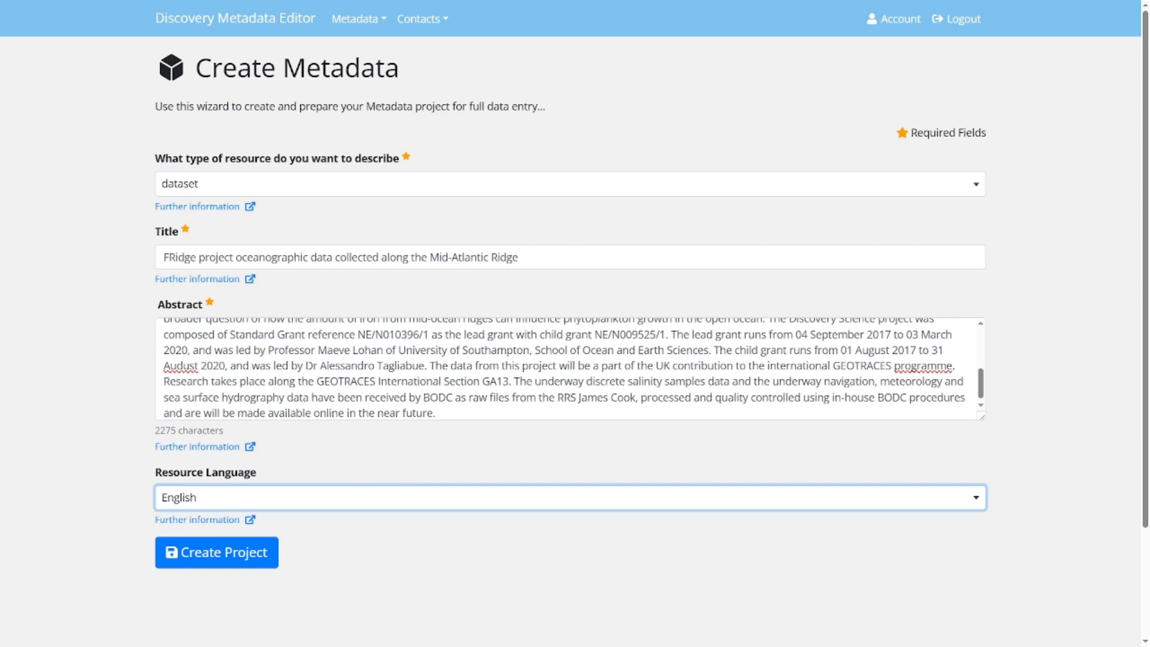
left_click(229, 561)
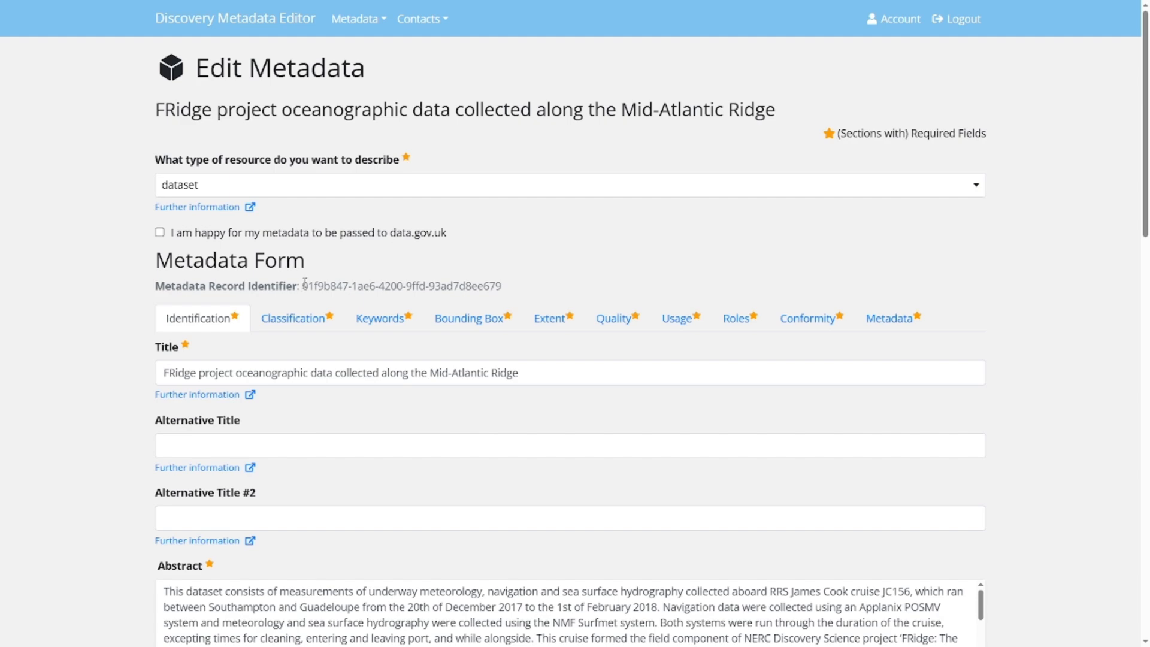
Examine the fields of the Identification section, from the title down to the unique resource identifiers
scroll(312, 296, "down", 2)
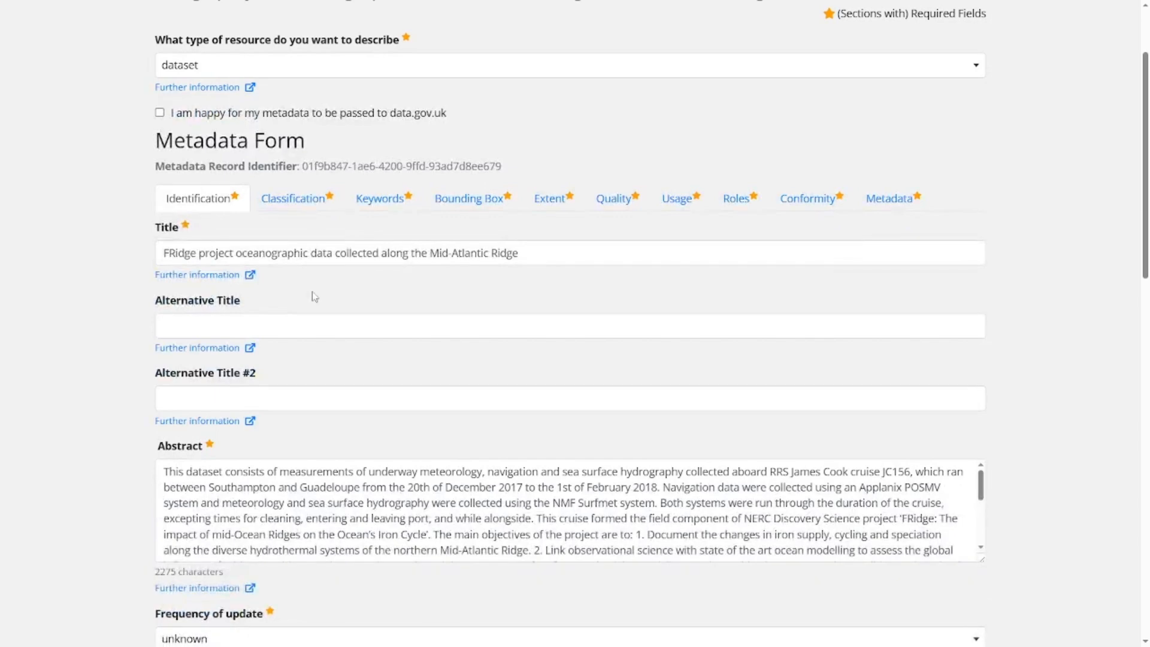
scroll(323, 316, "down", 2)
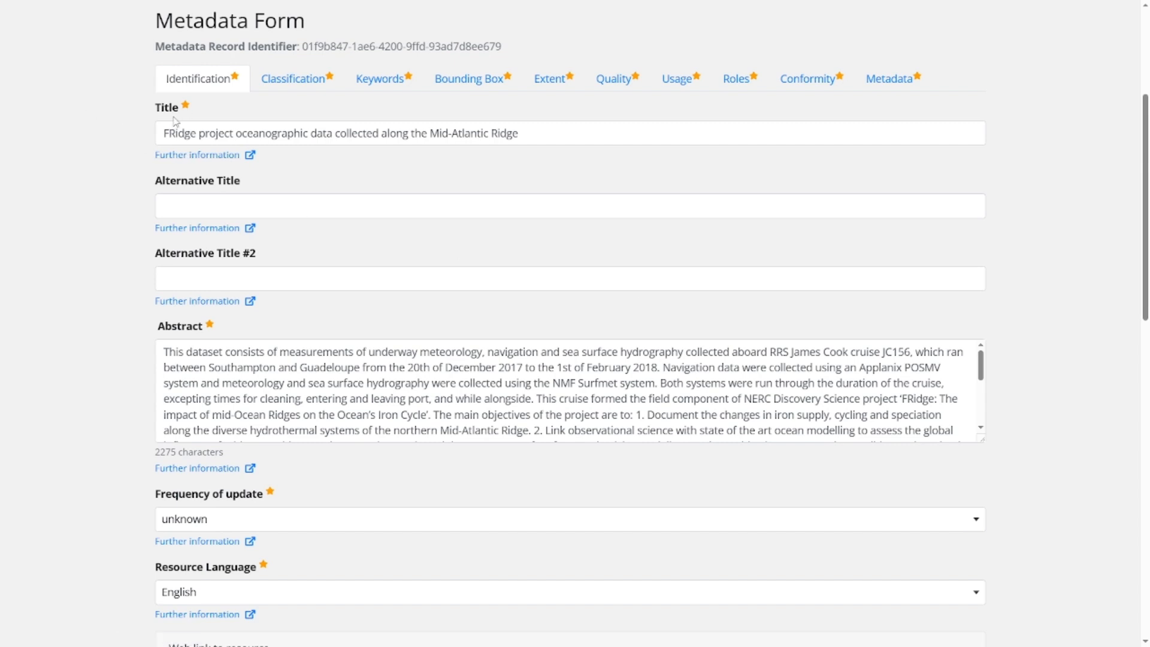
scroll(220, 254, "down", 3)
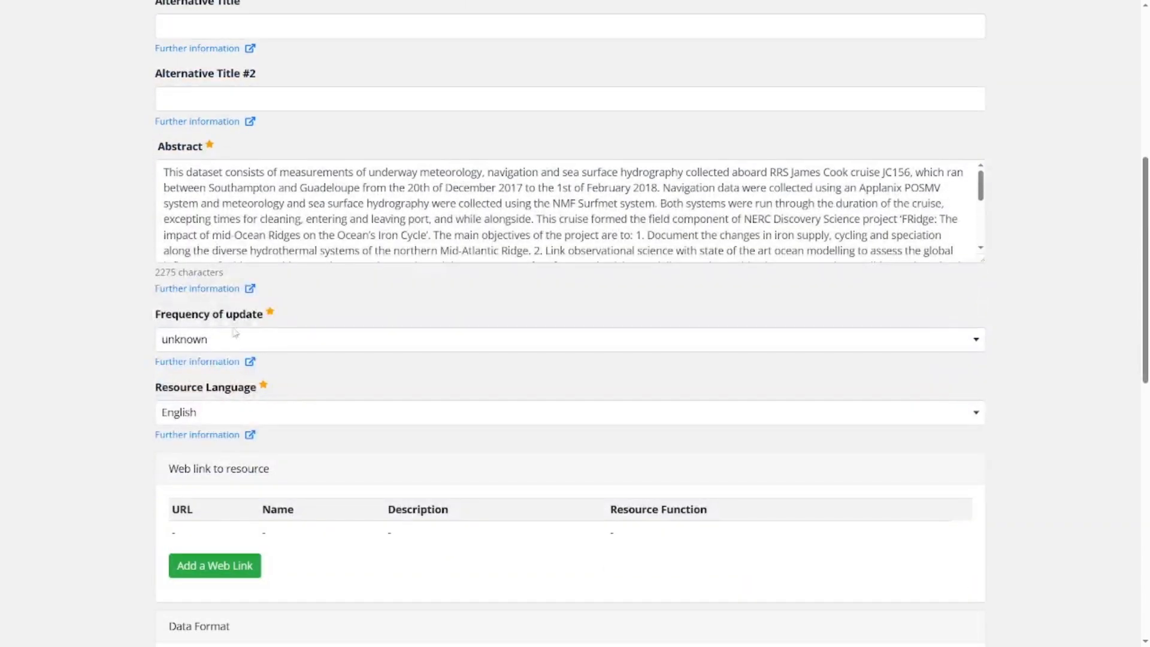
scroll(361, 439, "down", 2)
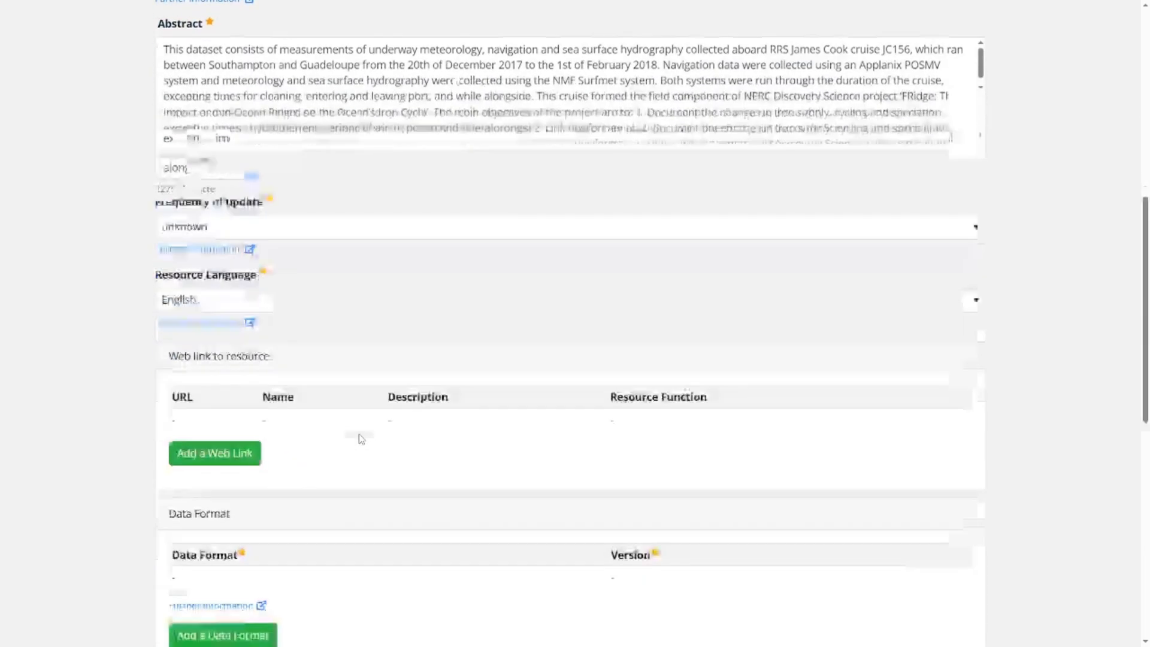
scroll(361, 439, "down", 2)
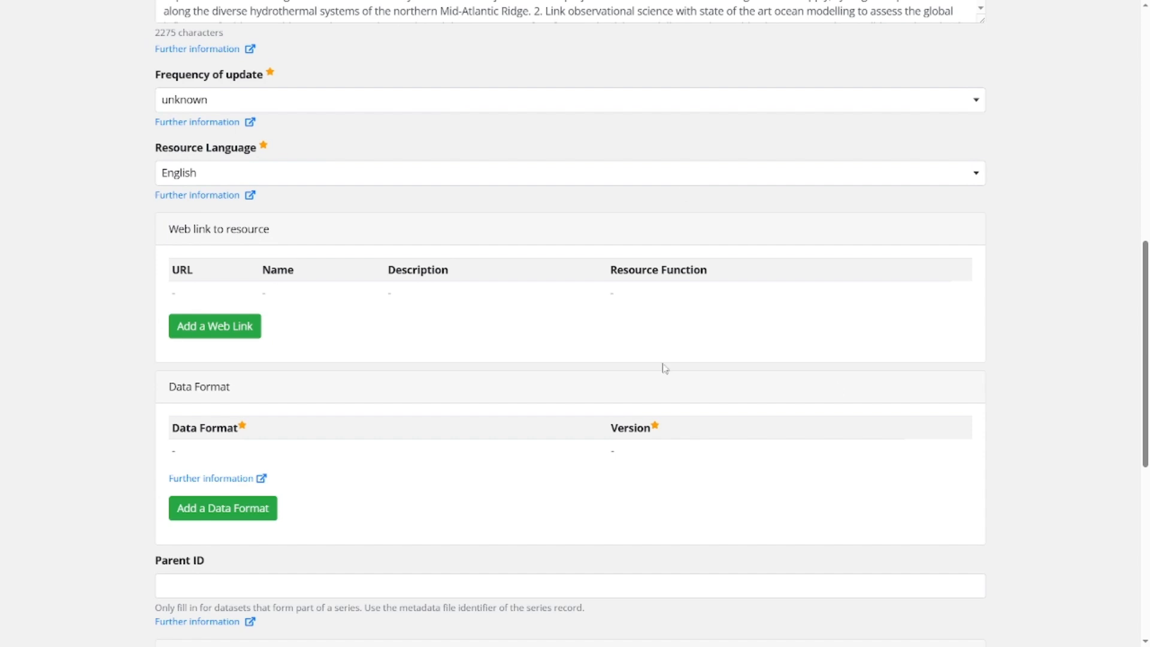
scroll(287, 331, "down", 2)
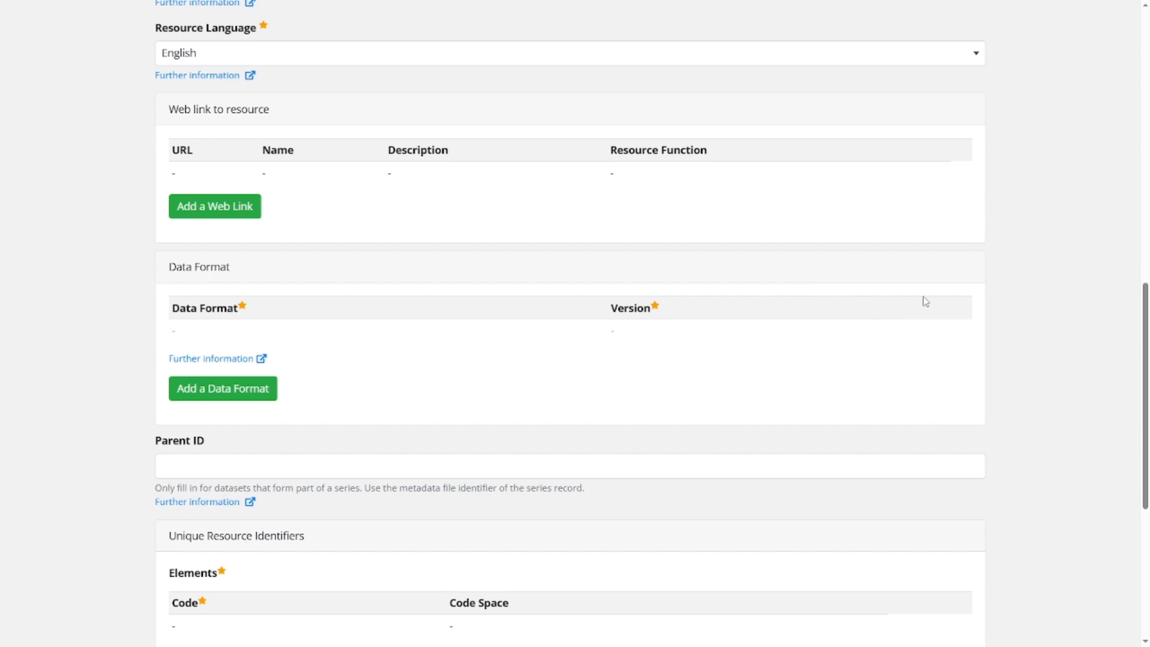
scroll(434, 401, "down", 4)
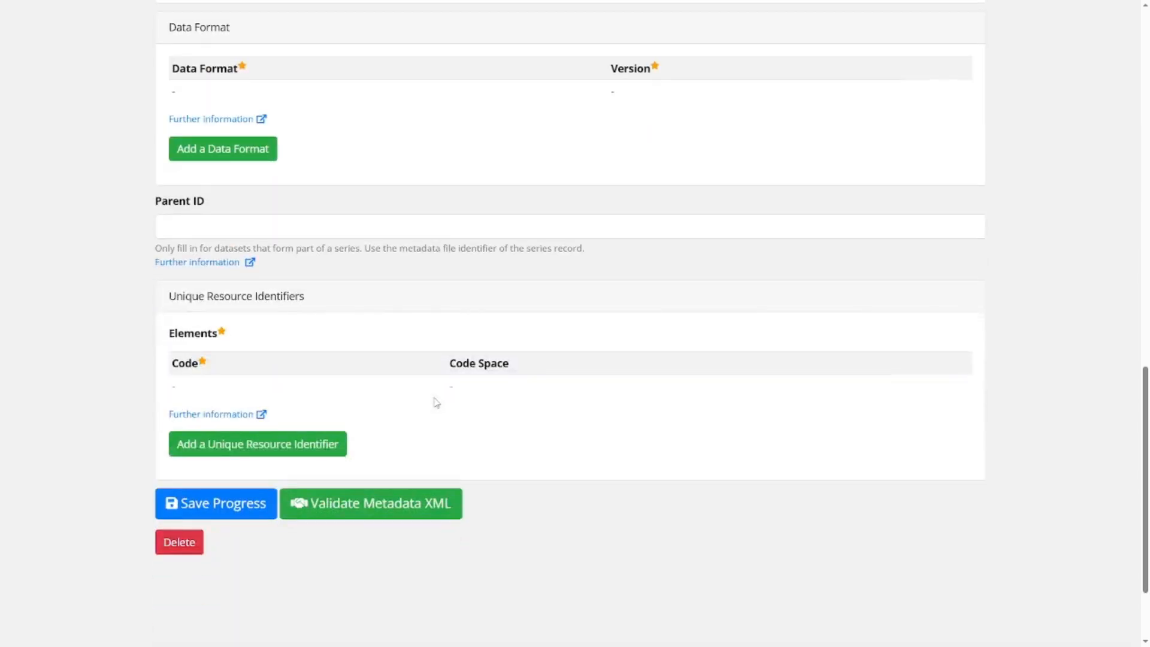
Select unknown as the dataset's frequency of update
scroll(780, 327, "up", 10)
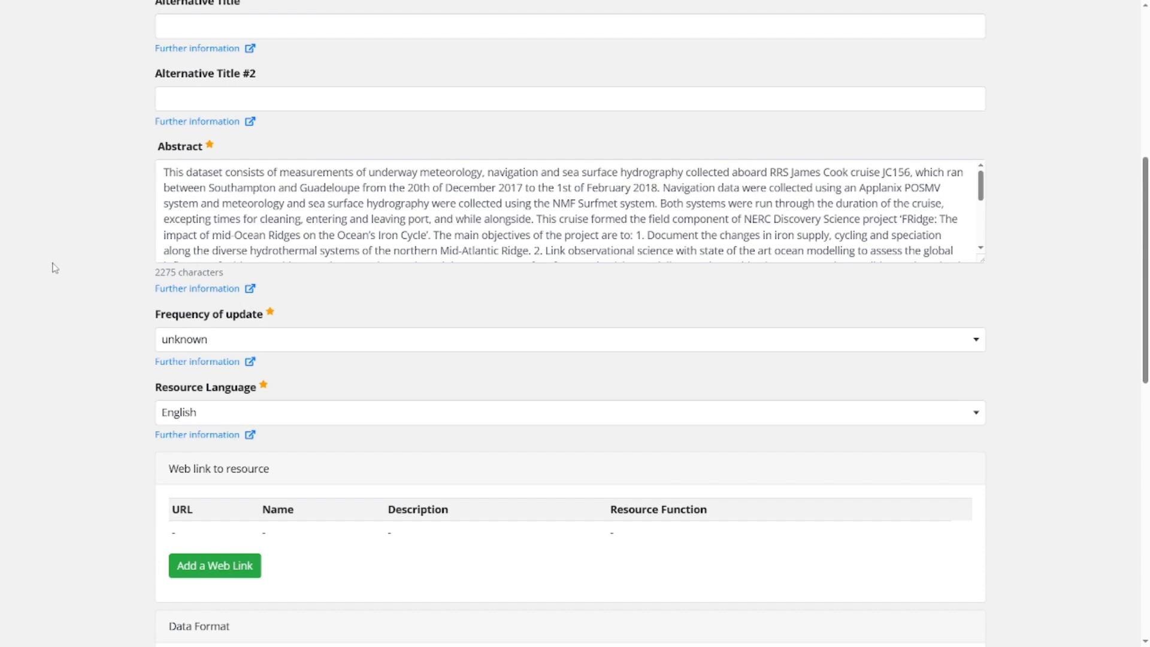
left_click(236, 345)
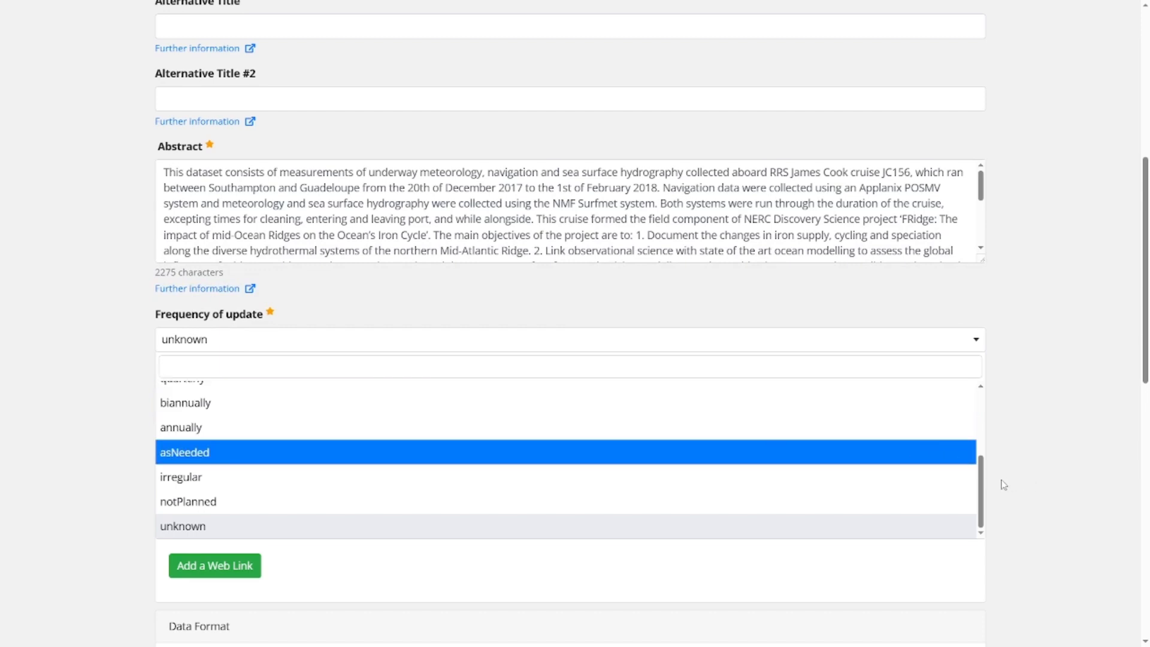
mouse_move(981, 488)
left_mouse_down()
mouse_move(981, 431)
mouse_move(968, 503)
left_mouse_up()
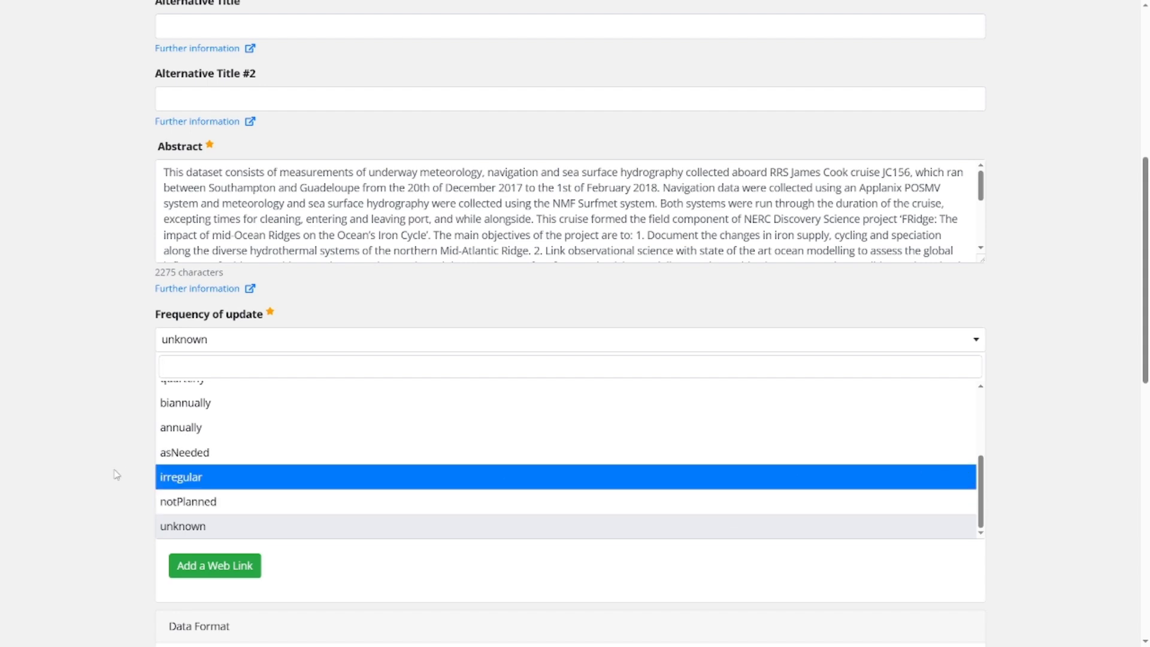
left_click(189, 530)
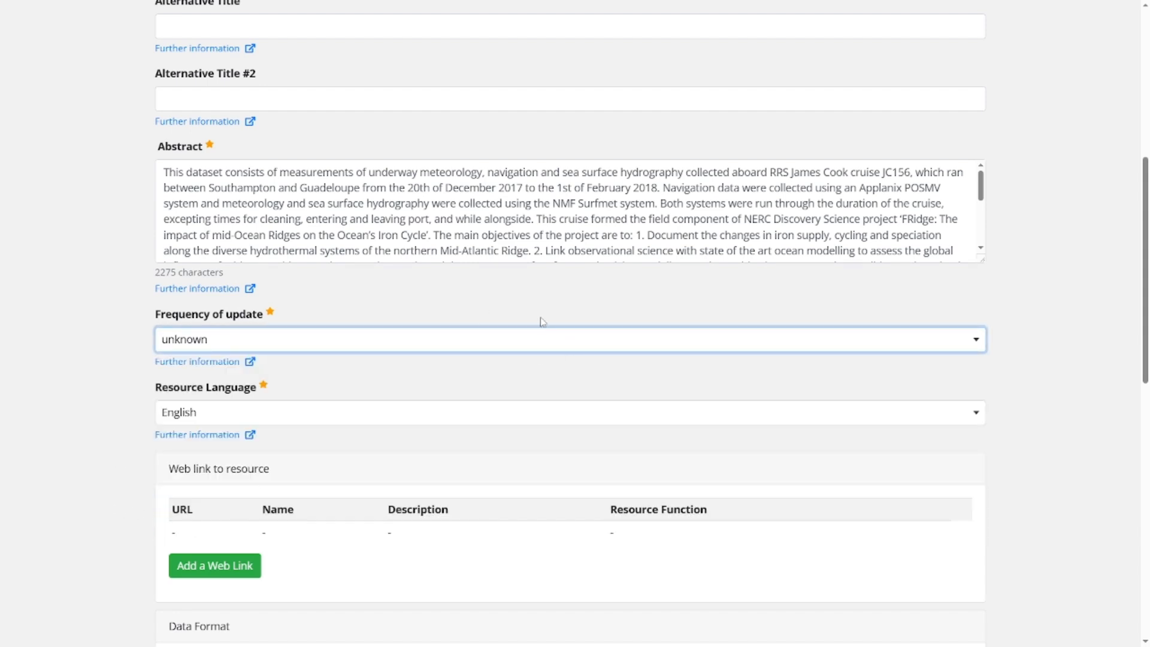
scroll(639, 341, "down", 2)
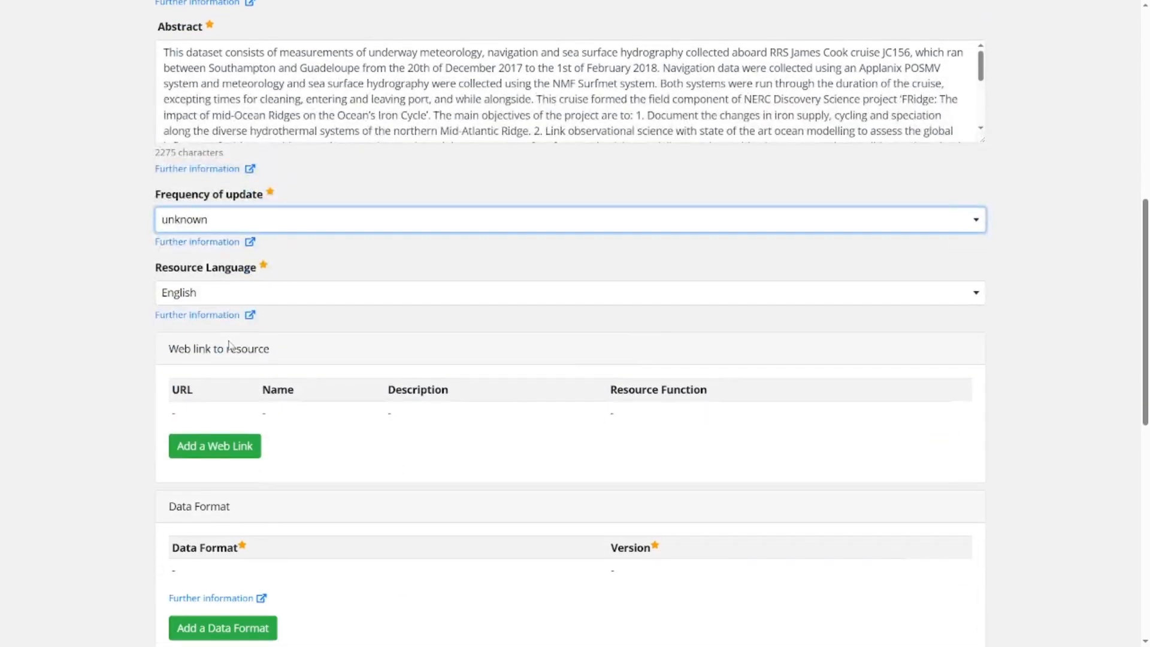
left_click(231, 453)
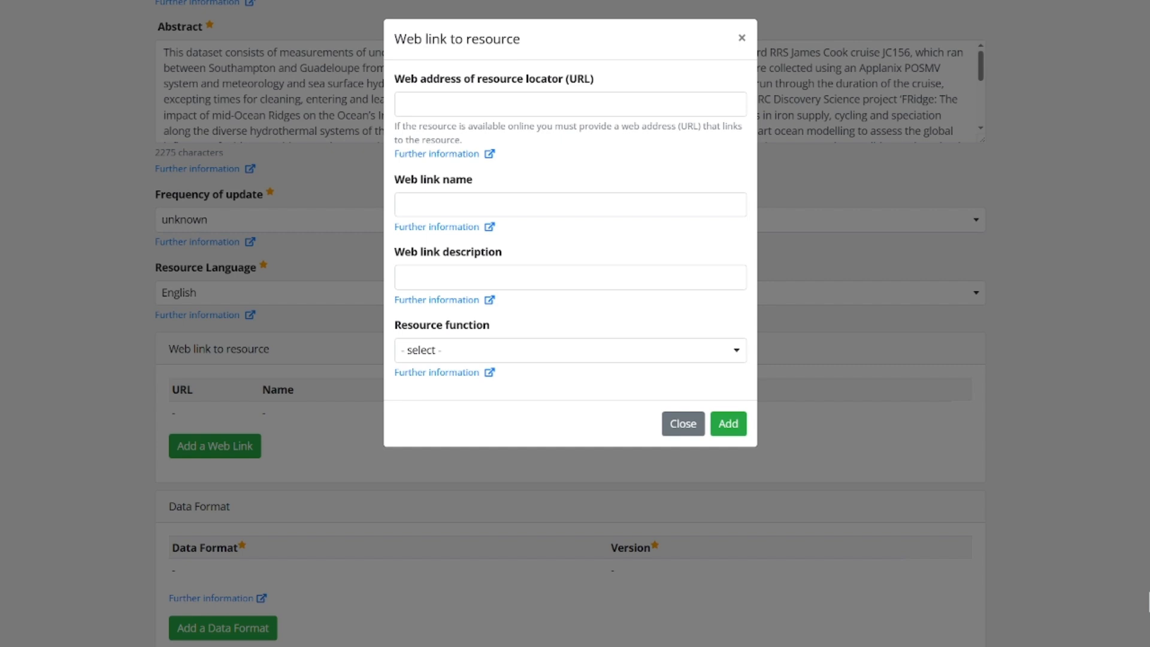
left_click(429, 105)
type("https://www.bodc.ac.uk/data/bodc_database/nodb/search/")
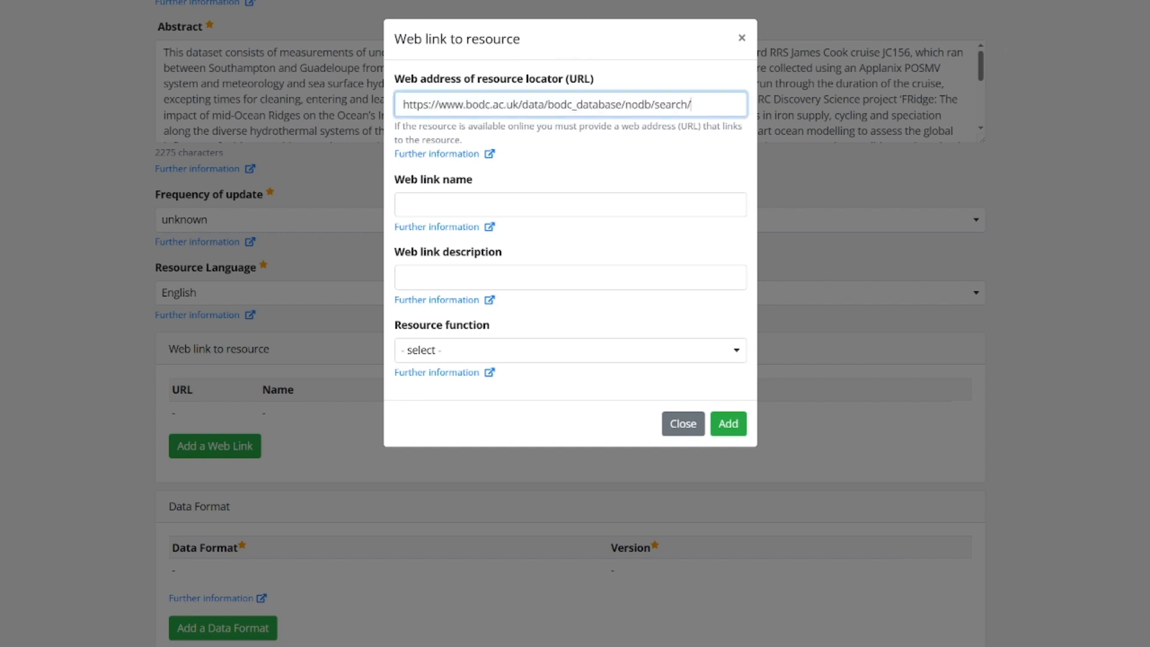
left_click(446, 205)
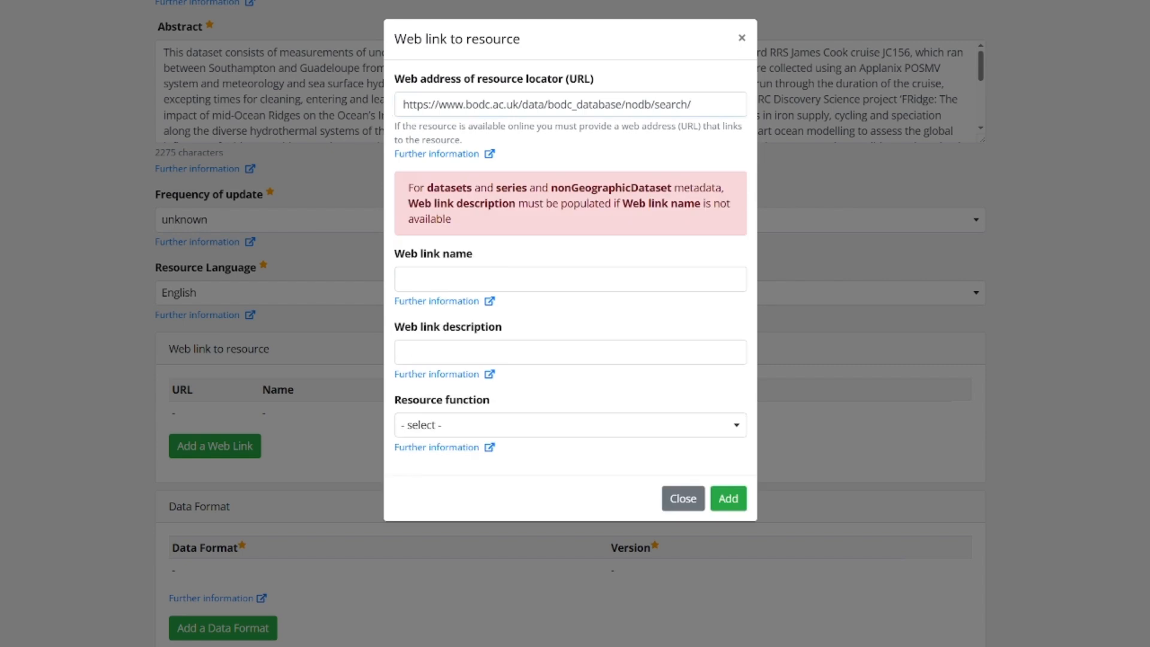
left_click(458, 280)
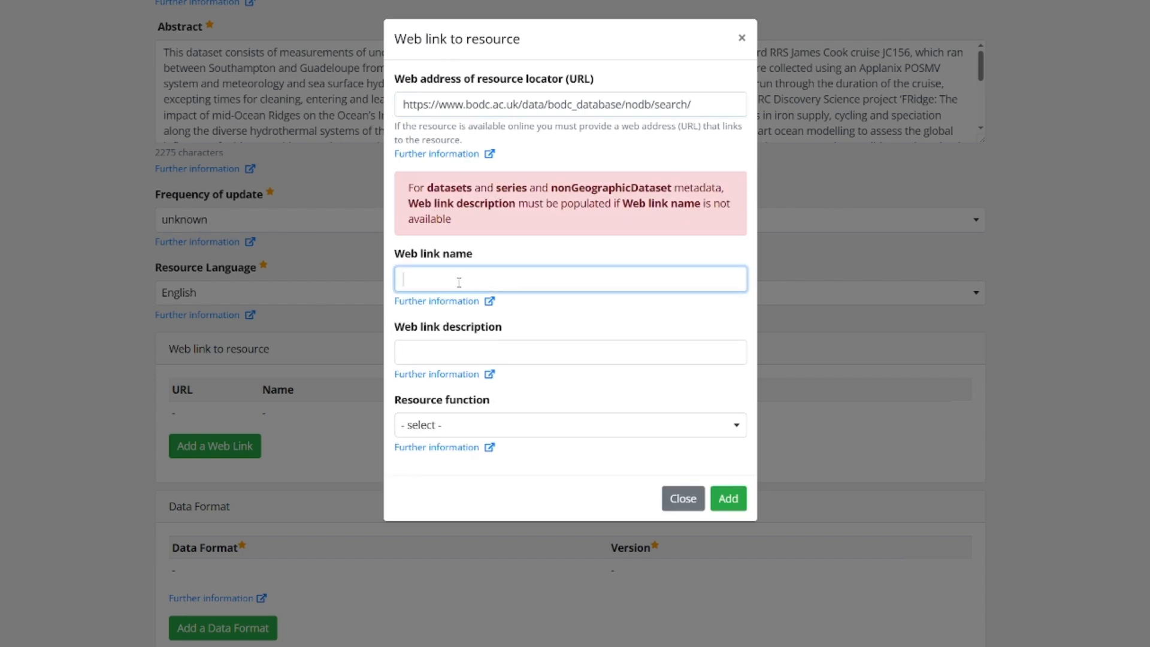
type("Dataset Web Site")
Set the web link's resource function to order and add the link to the record
left_click(519, 424)
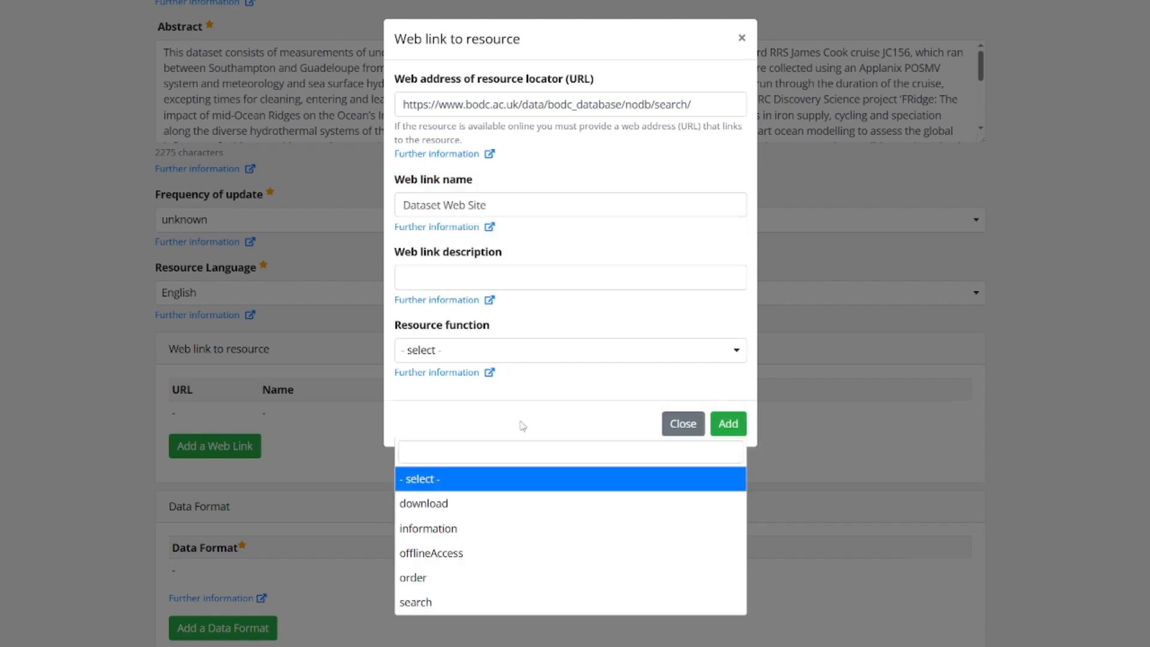
left_click(456, 583)
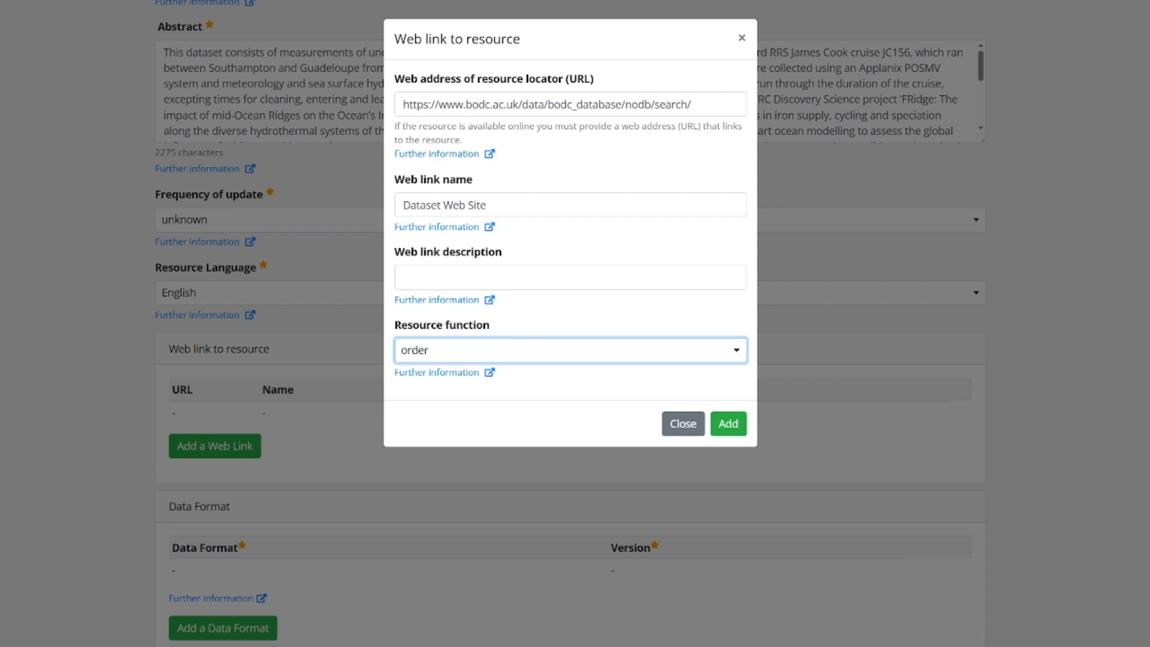
left_click(721, 430)
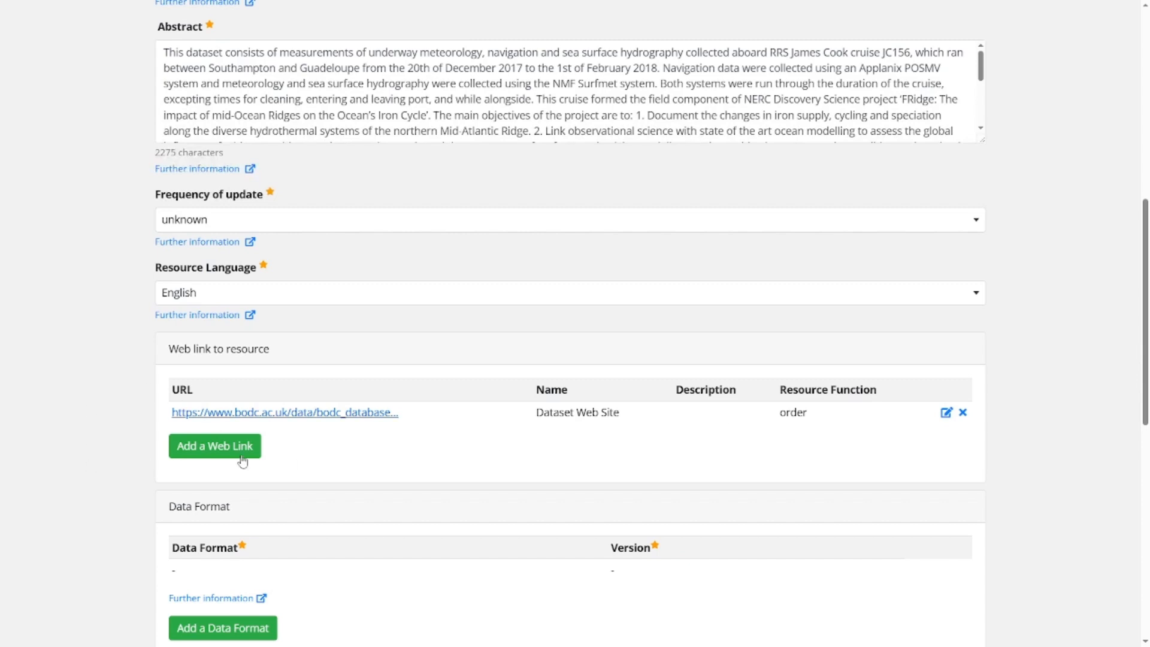
Add a data format entry to the record with format Delimited and version unknown
scroll(277, 508, "down", 2)
scroll(277, 507, "down", 1)
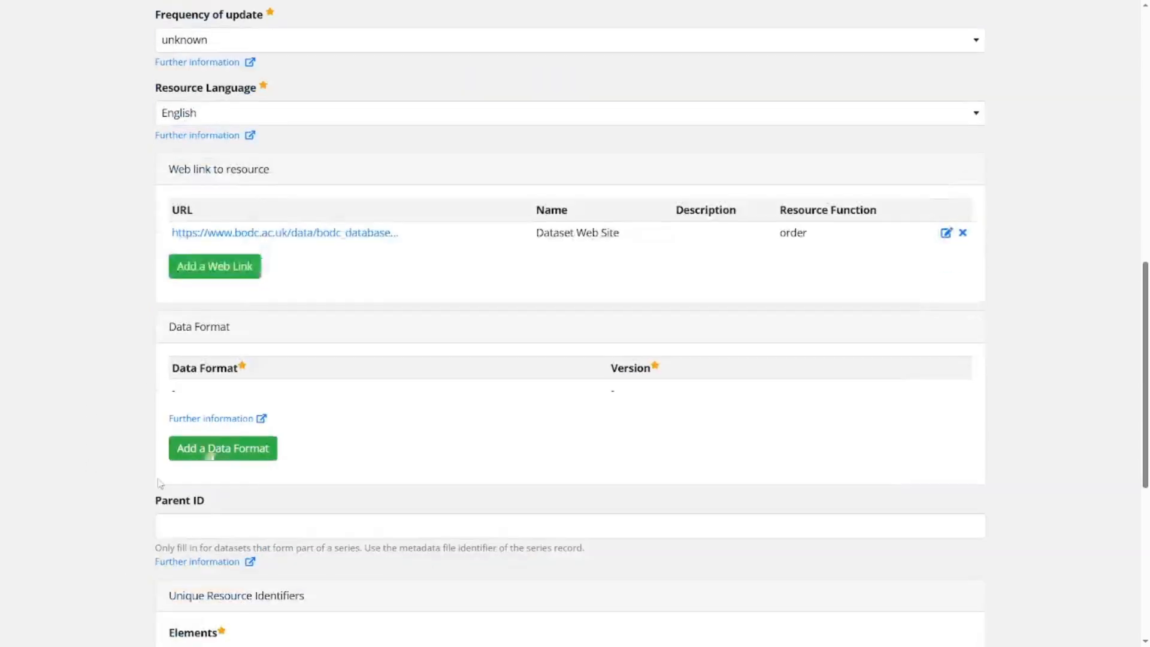
left_click(225, 450)
left_click(500, 103)
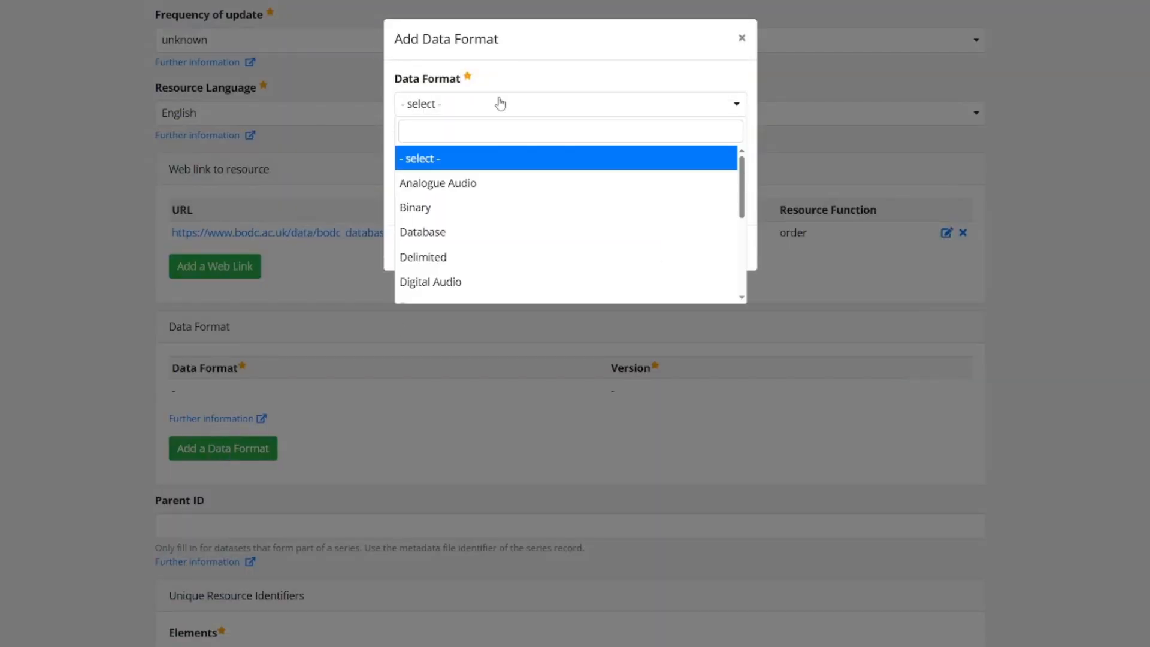
left_click(474, 257)
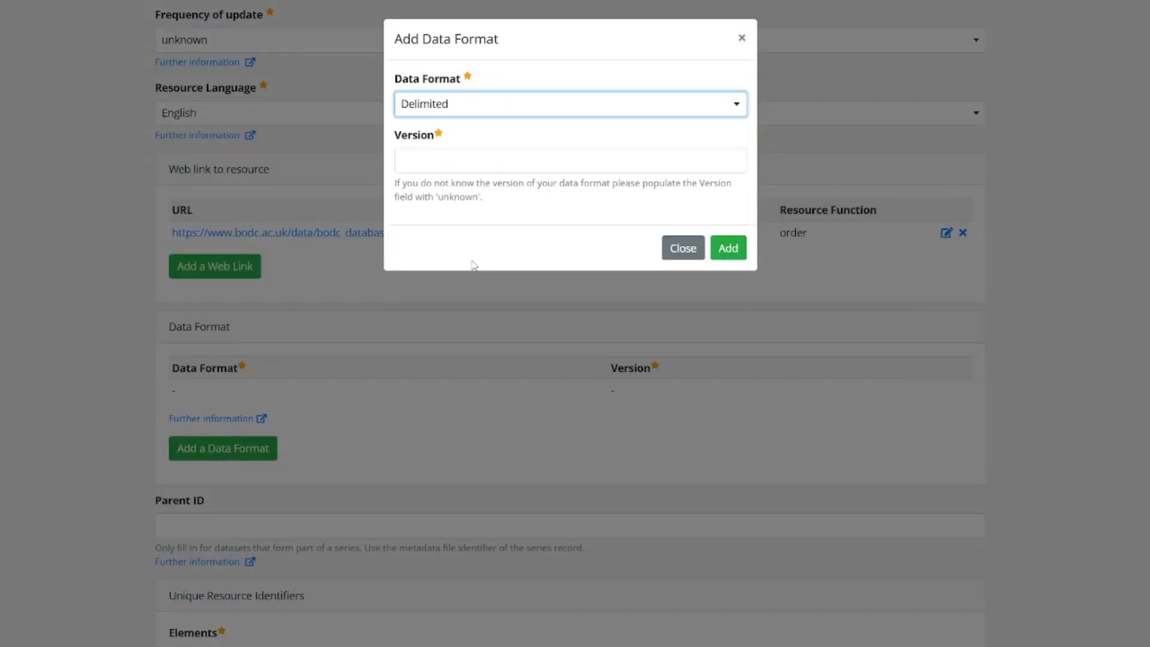
left_click(468, 161)
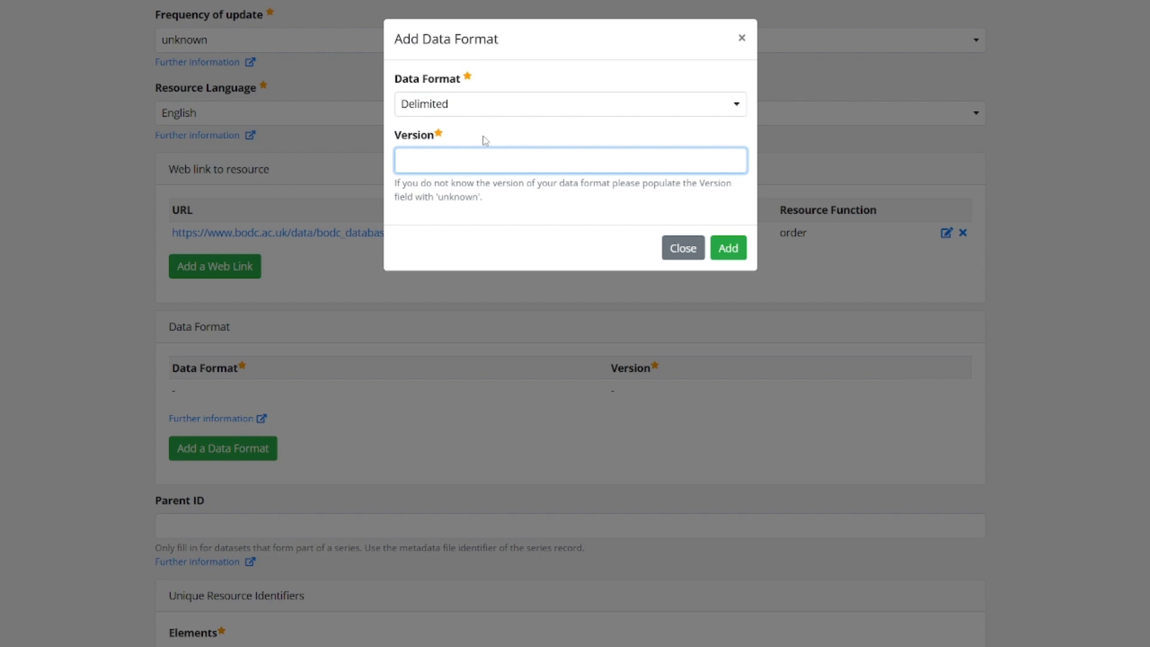
type("unknown")
left_click(729, 248)
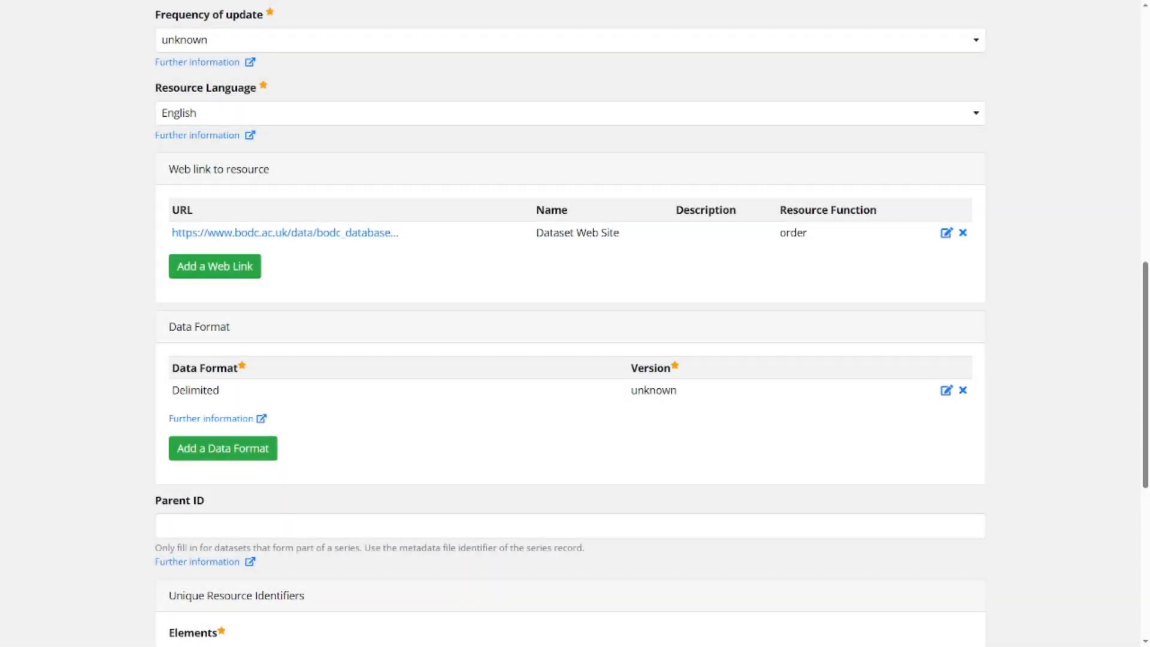
scroll(841, 353, "down", 5)
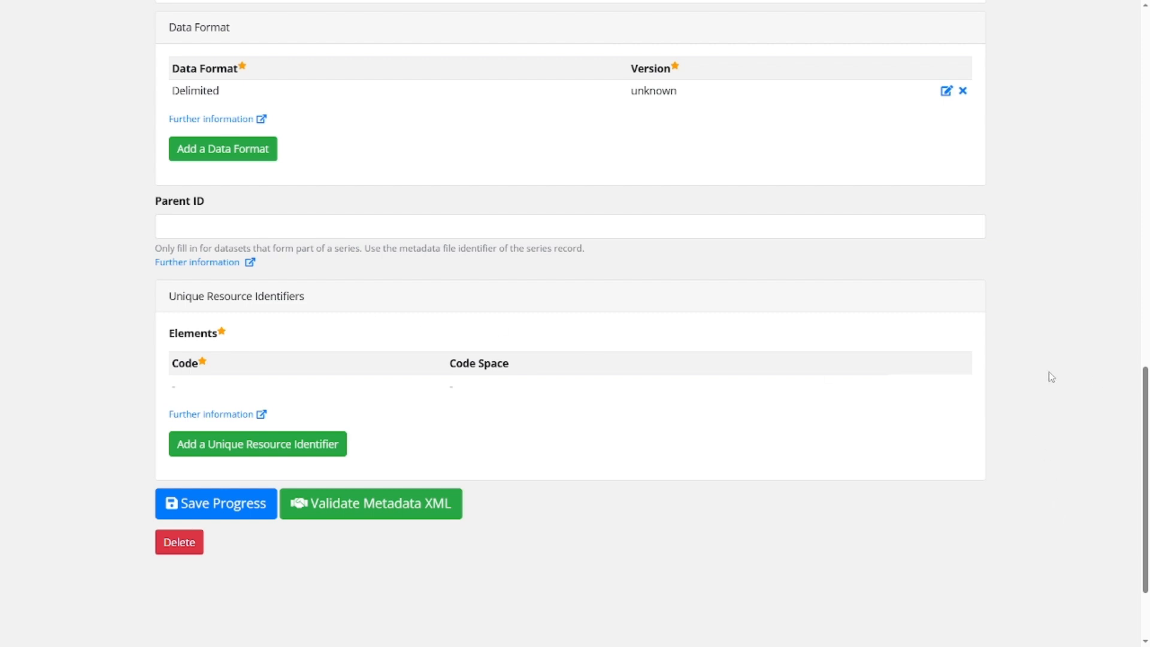
left_click(275, 444)
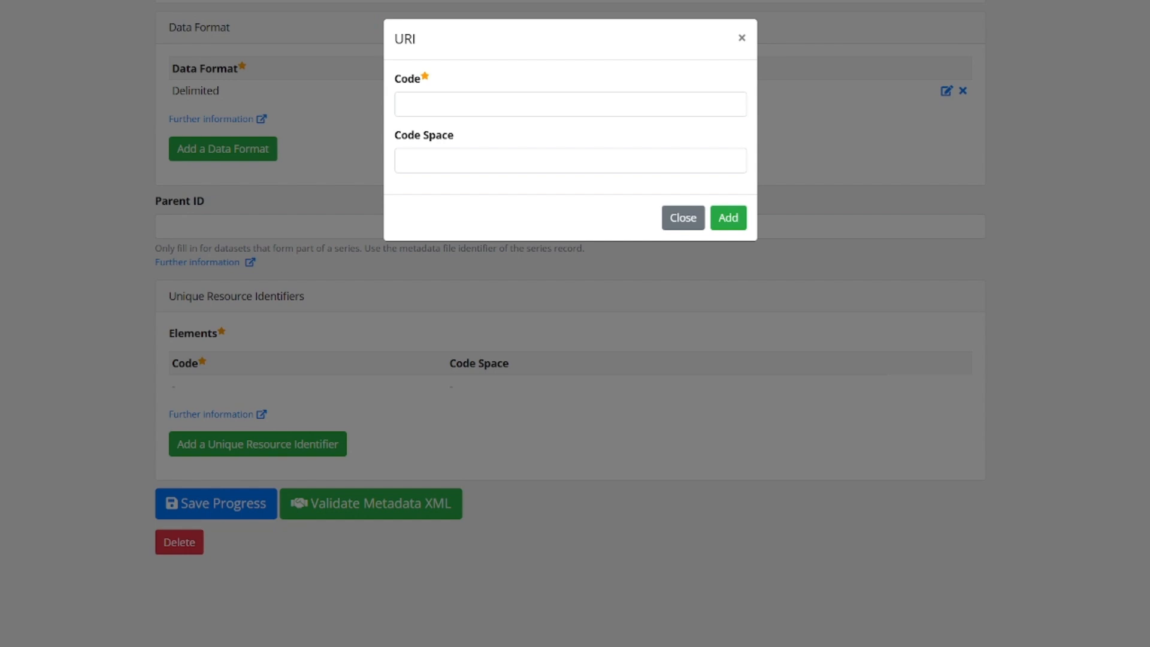
left_click(444, 106)
type("EDMED6808")
left_click(451, 166)
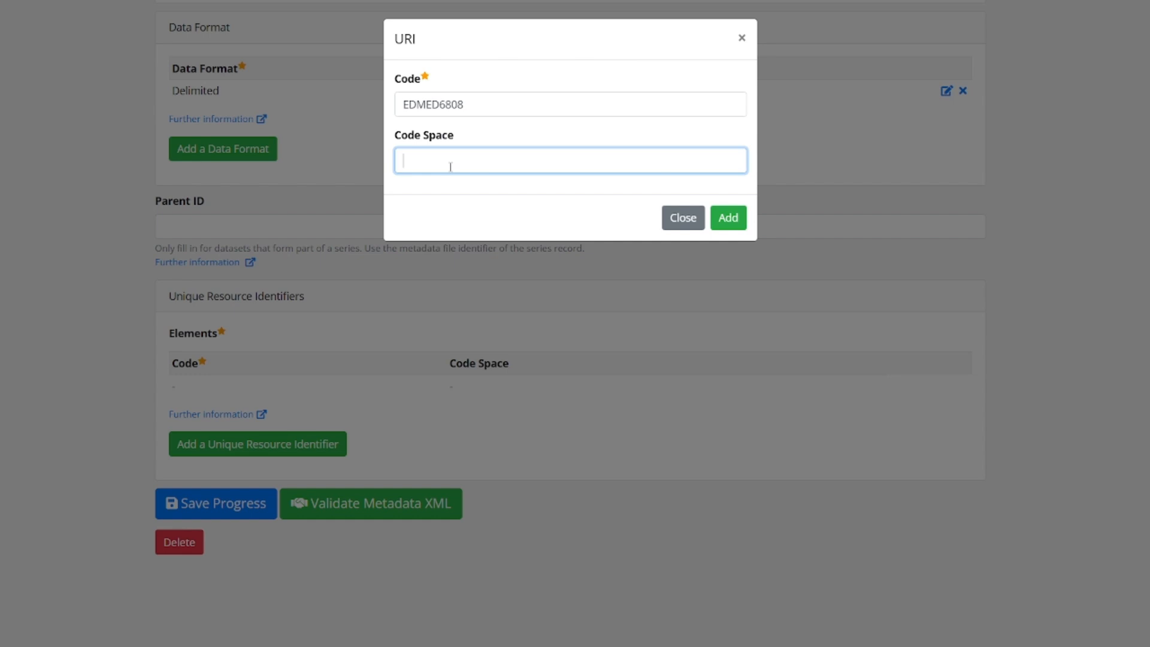
type("www.bodc.ac.uk")
left_click(726, 218)
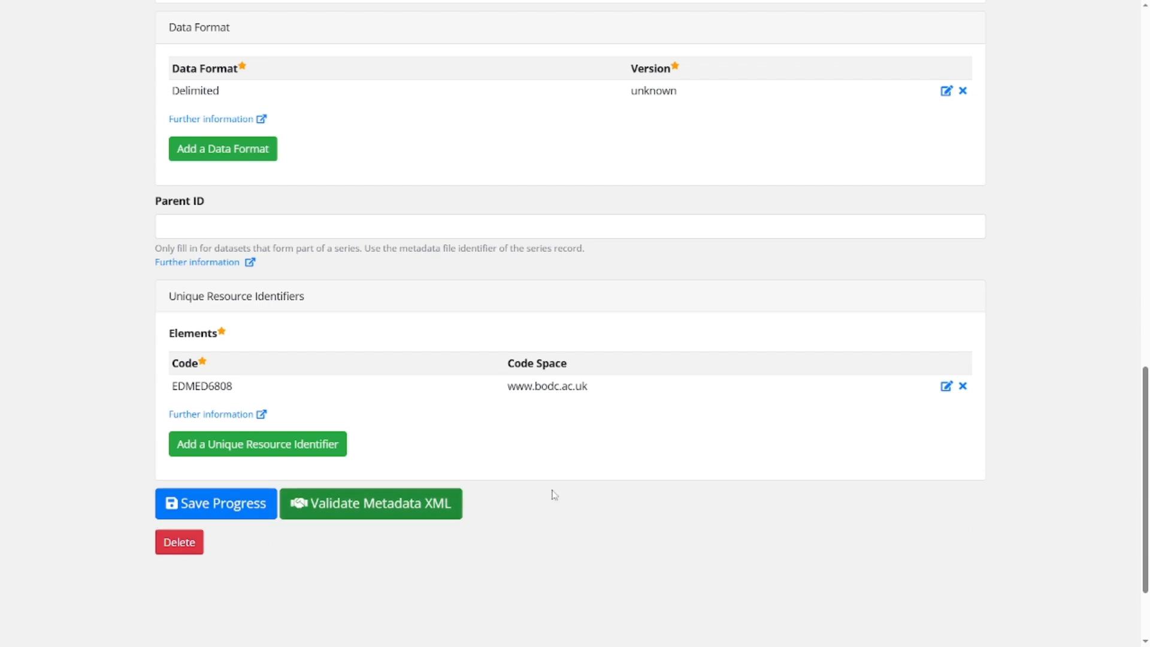
Request deletion of the record but decline the confirmation, and save the record's progress
left_click(188, 546)
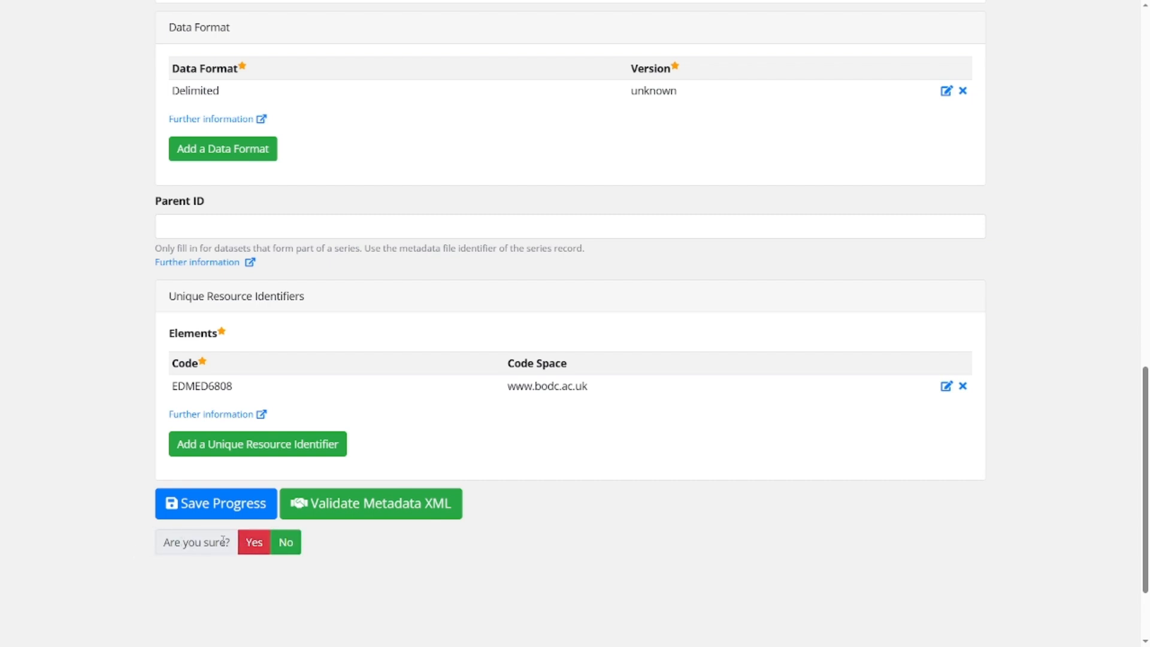
left_click(291, 544)
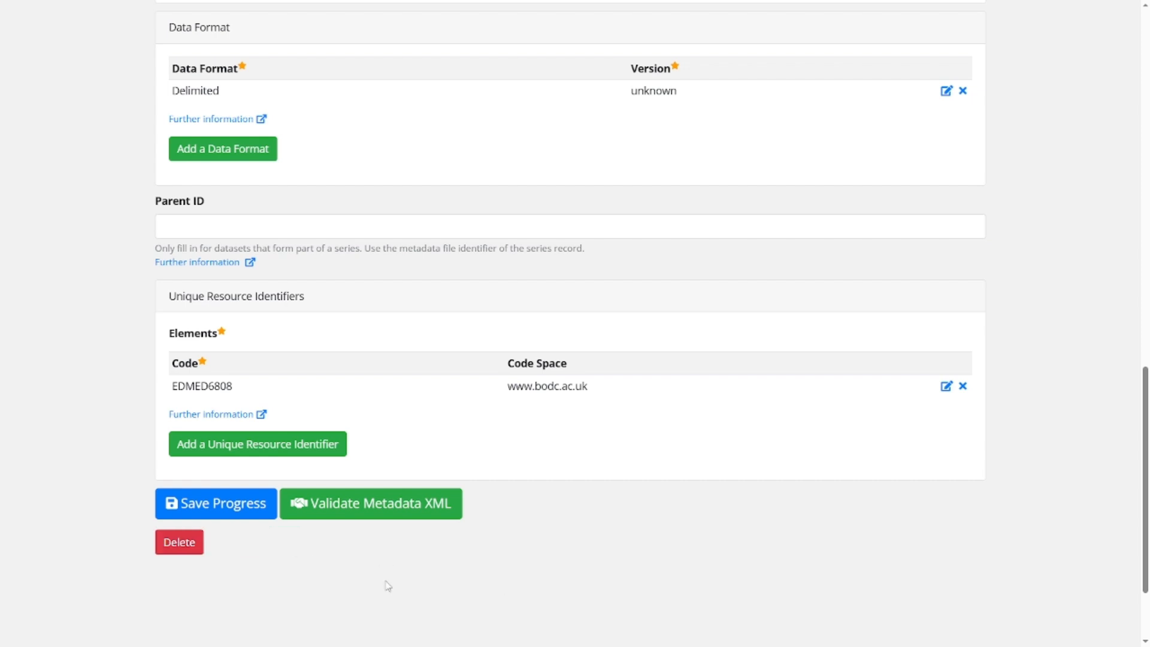
left_click(223, 509)
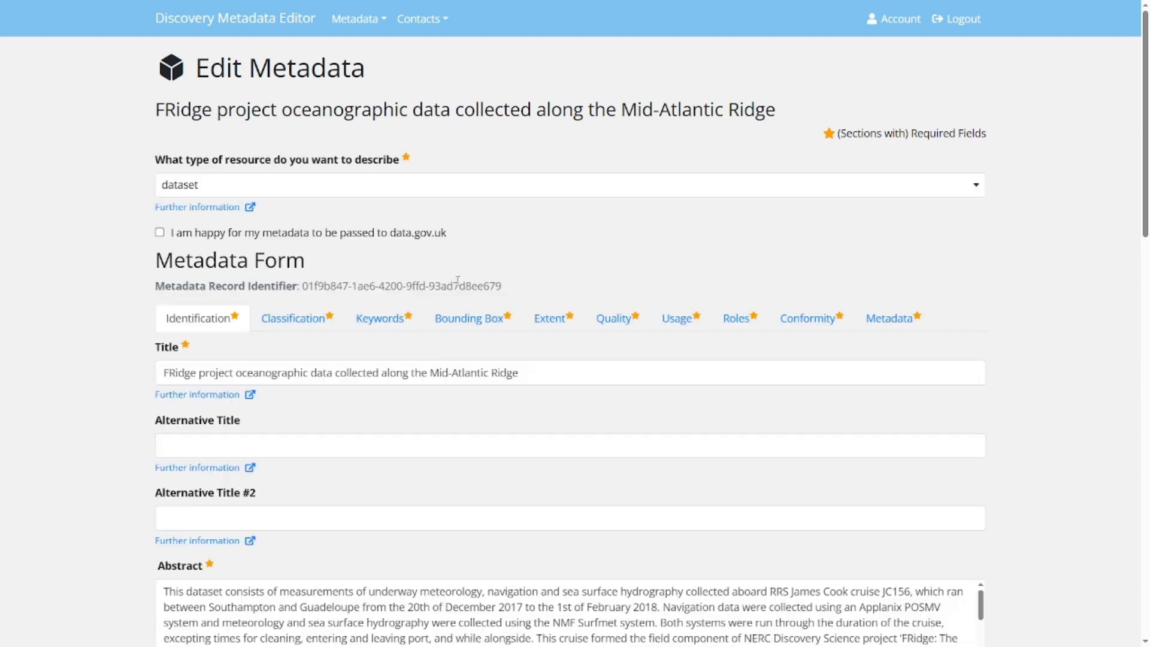
In the Classification section, choose WGS 84 (4326) as the spatial reference system's EPSG code
left_click(291, 326)
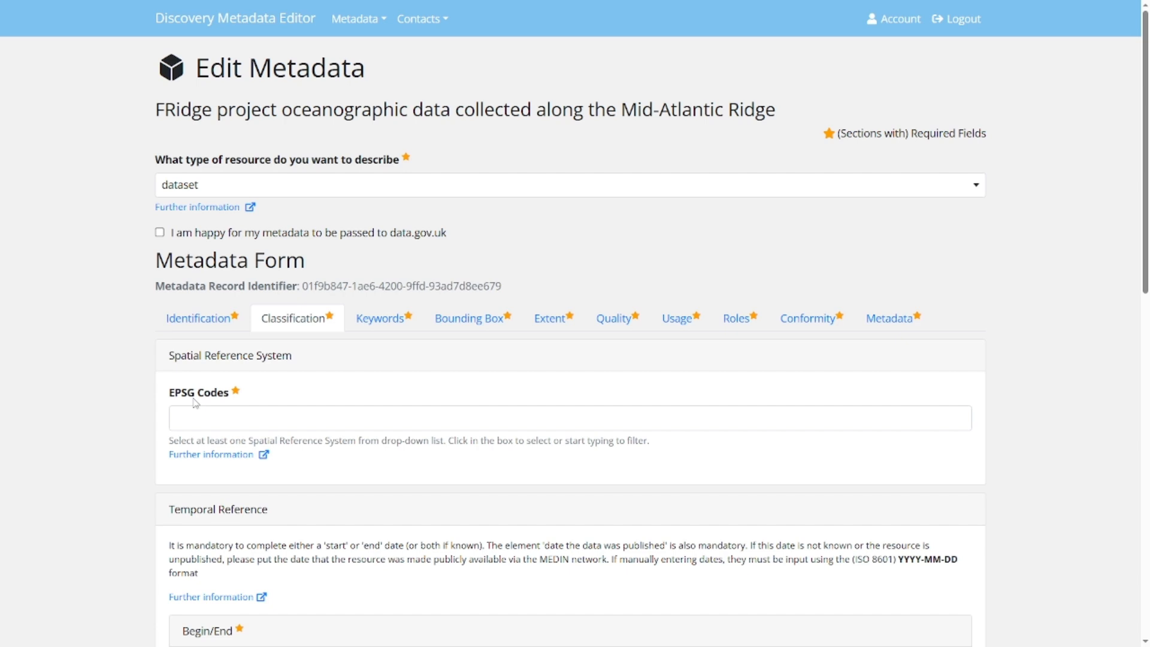
left_click(205, 419)
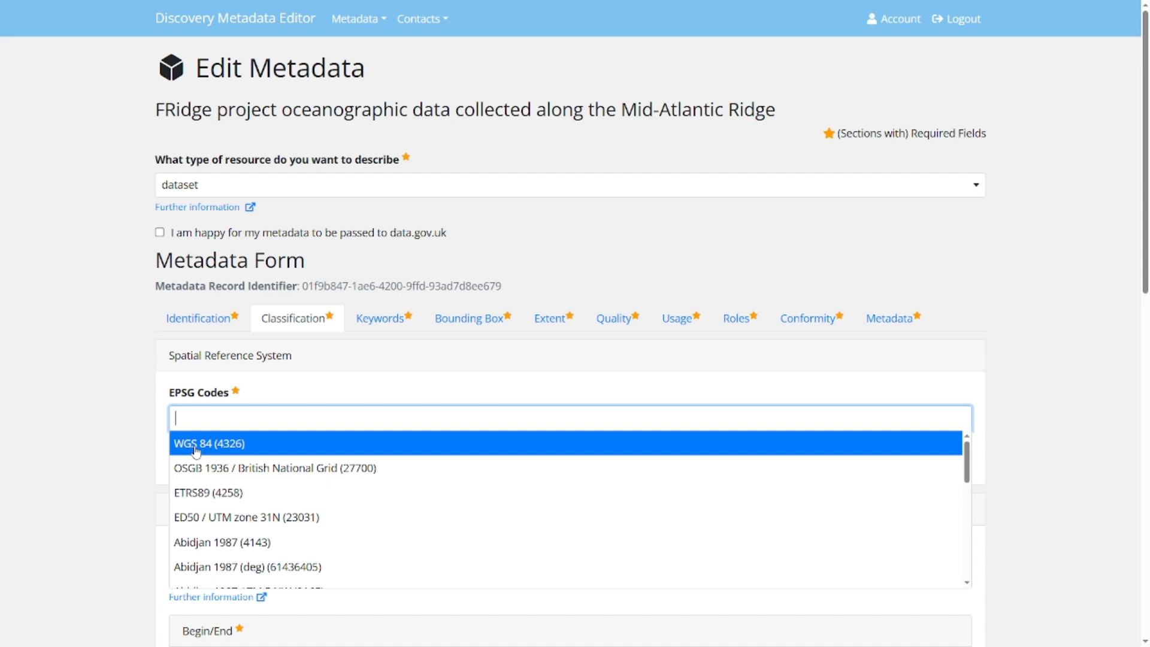
left_click(195, 448)
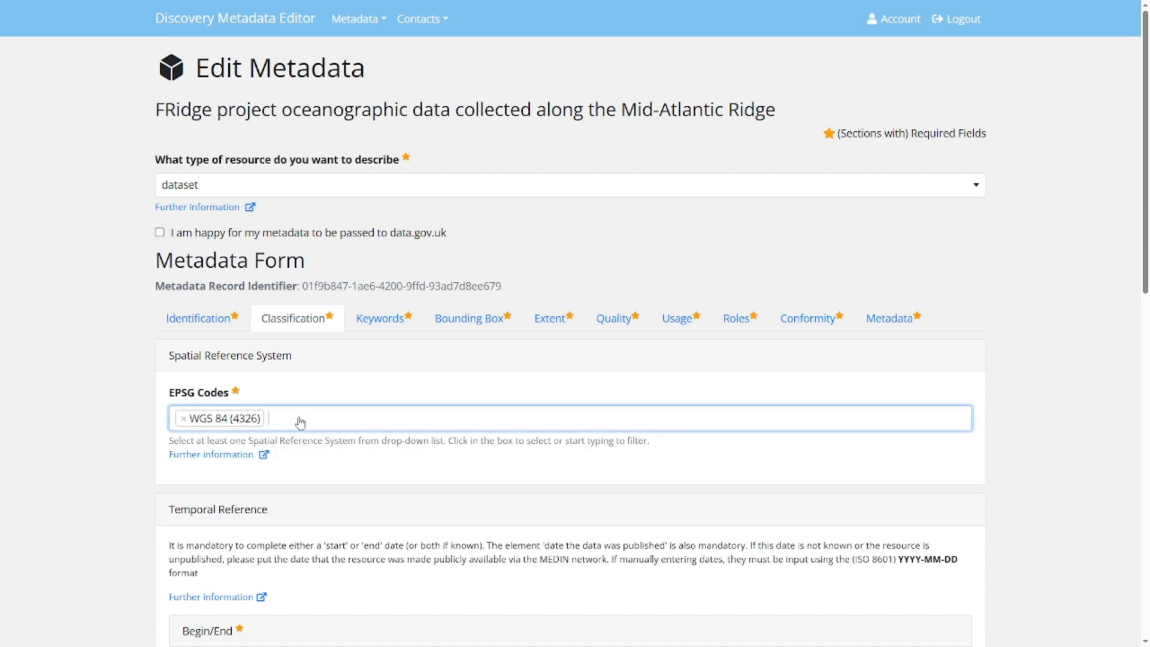
Set the start date of the temporal reference to 2024-05-14
scroll(296, 427, "down", 5)
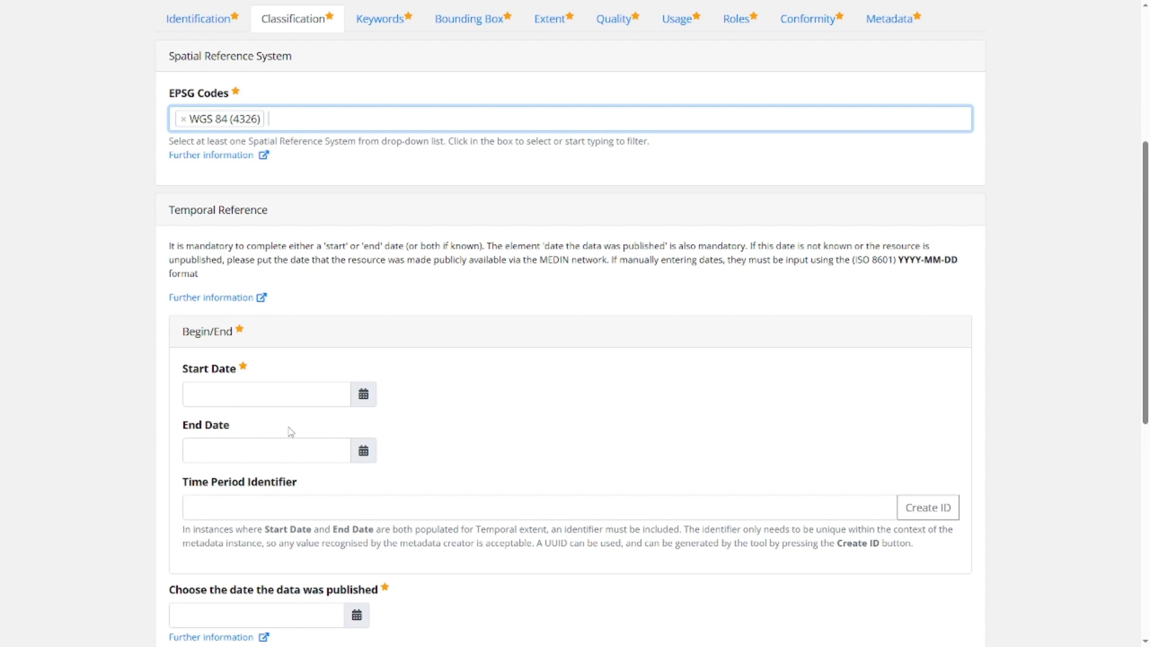
scroll(291, 431, "down", 1)
left_click(371, 334)
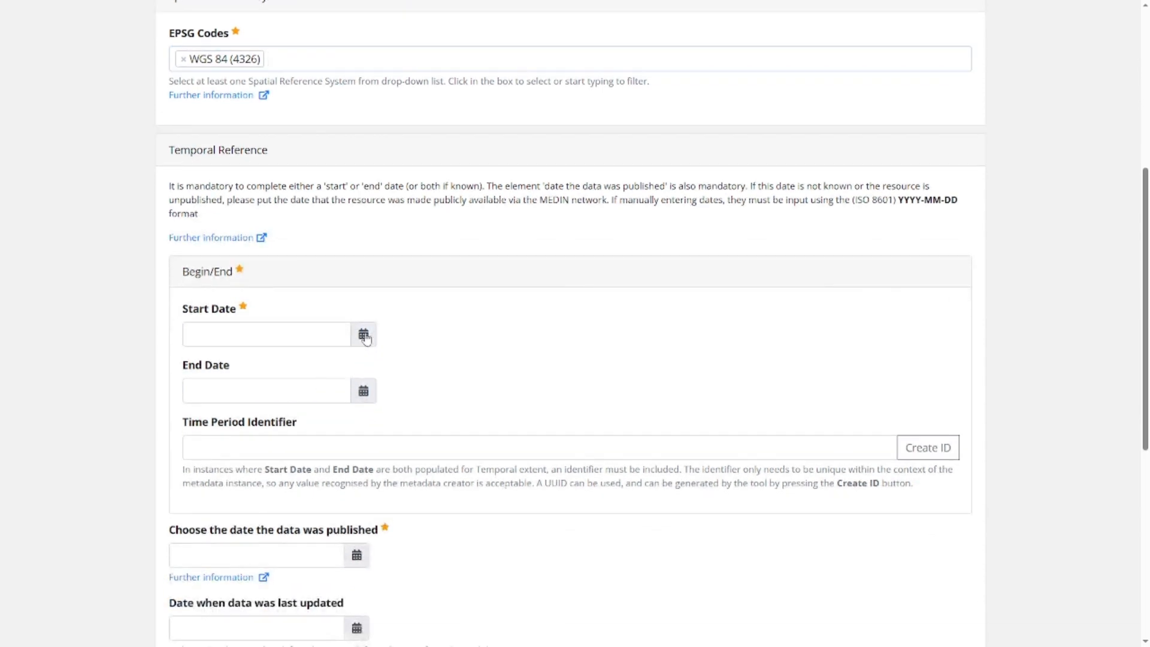
left_click(197, 363)
left_click(197, 363)
left_click(197, 363)
left_click(197, 363)
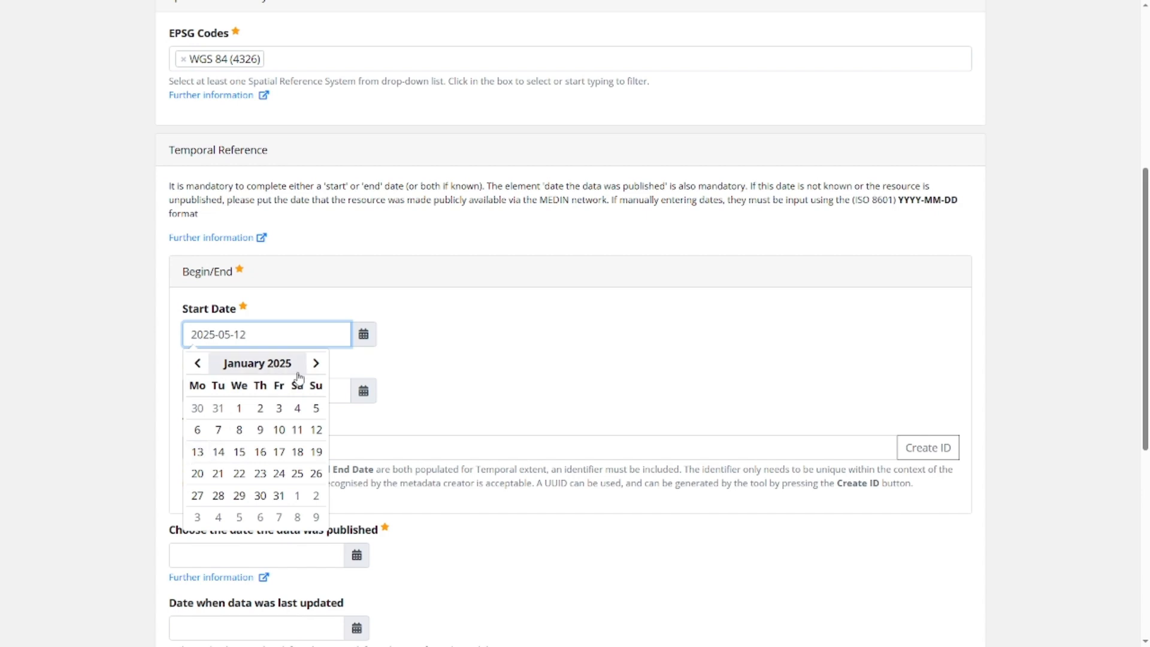
left_click(197, 363)
left_click(197, 362)
left_click(197, 362)
left_click(197, 363)
left_click(197, 363)
left_click(197, 363)
left_click(198, 363)
left_click(197, 363)
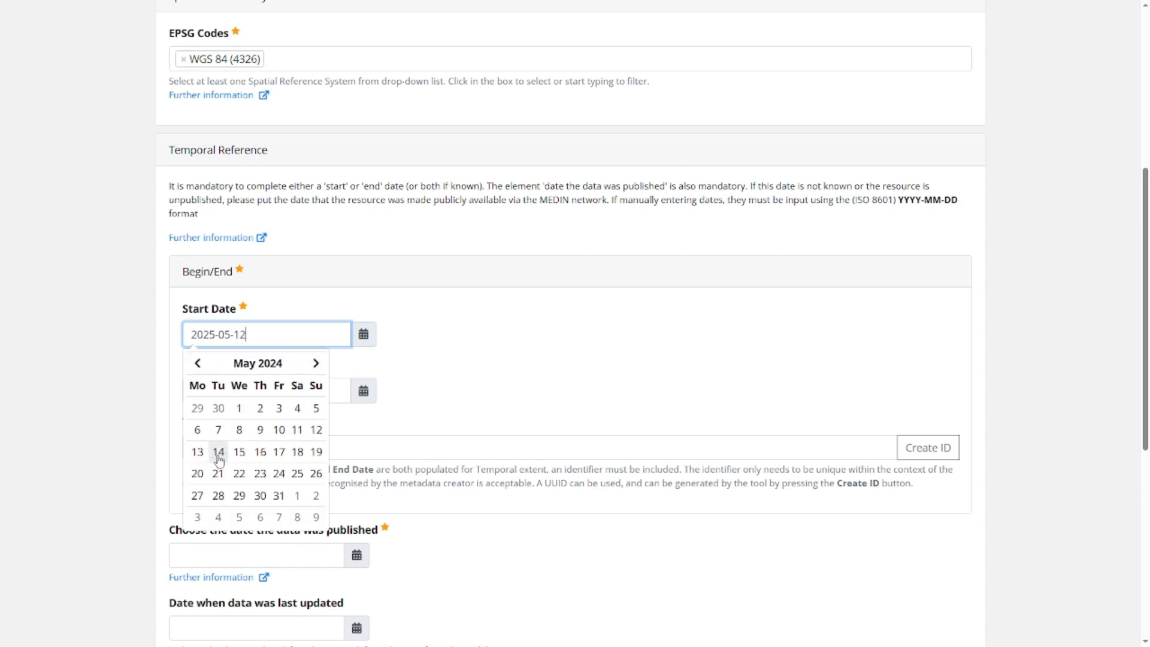
left_click(218, 451)
Set the end date of the temporal reference to 2024-08-14
left_click(363, 392)
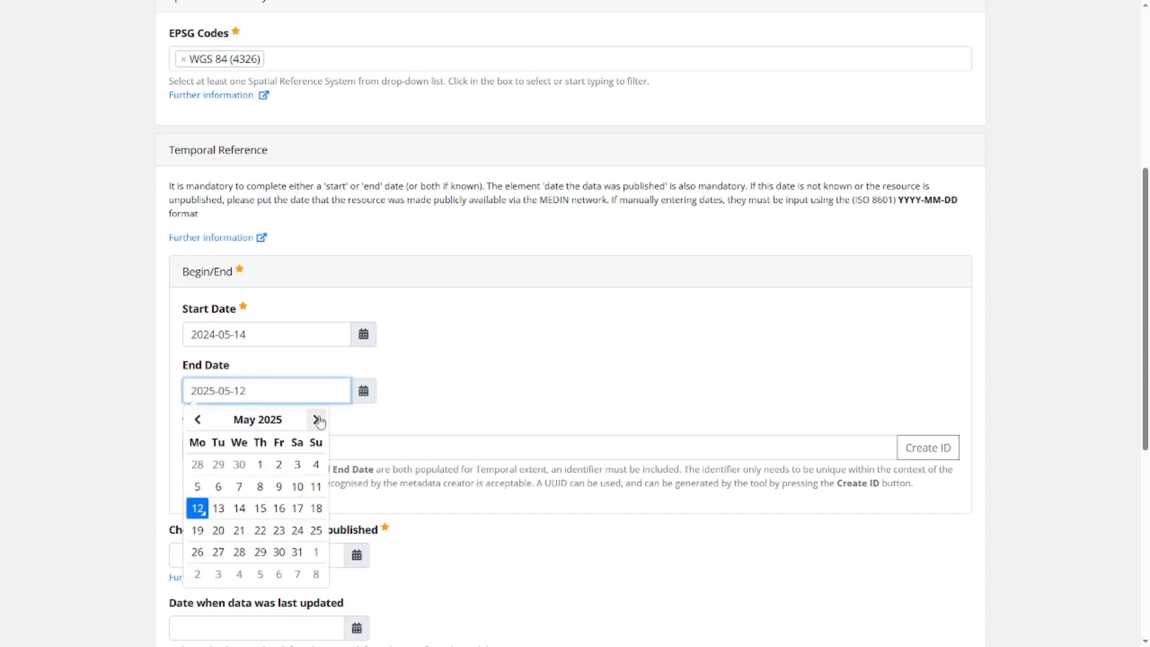
left_click(198, 420)
left_click(198, 420)
left_click(198, 421)
left_click(198, 420)
left_click(199, 420)
left_click(199, 420)
left_click(199, 420)
left_click(198, 421)
left_click(199, 420)
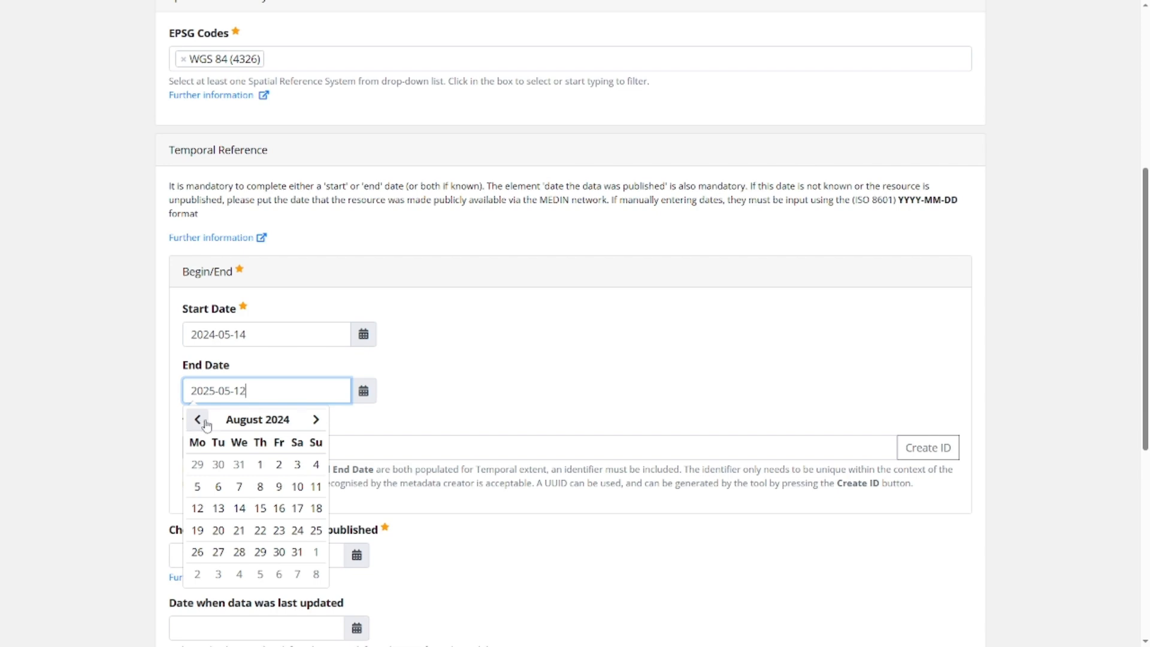
left_click(240, 510)
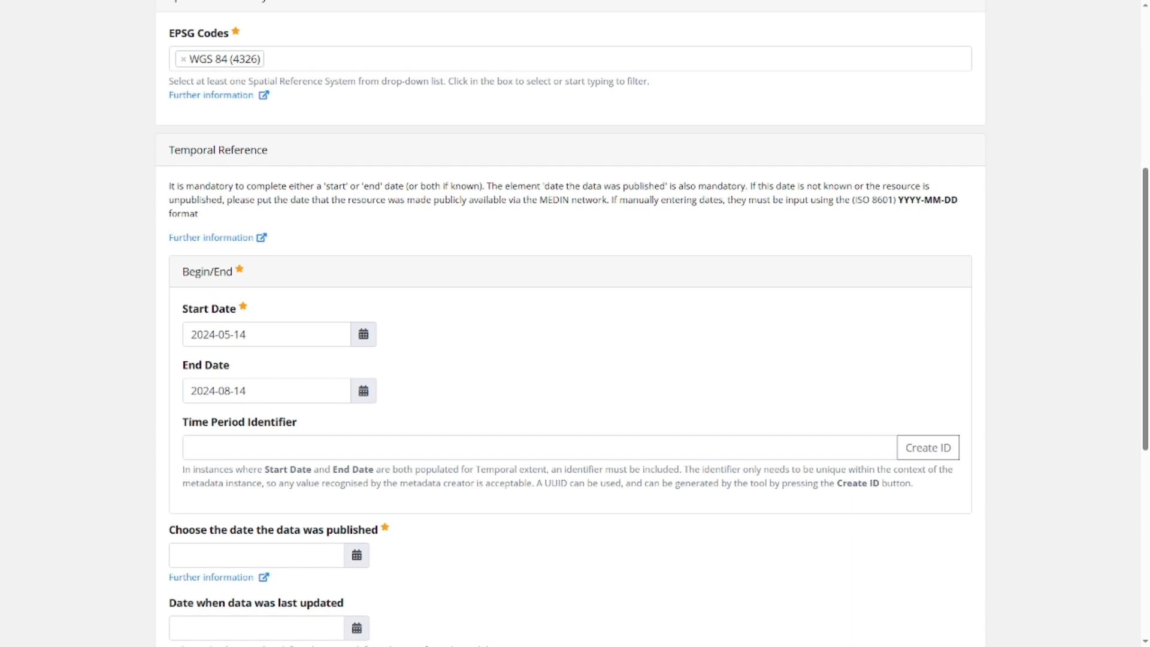
Generate a time period identifier for the temporal extent and select its text
left_click(936, 452)
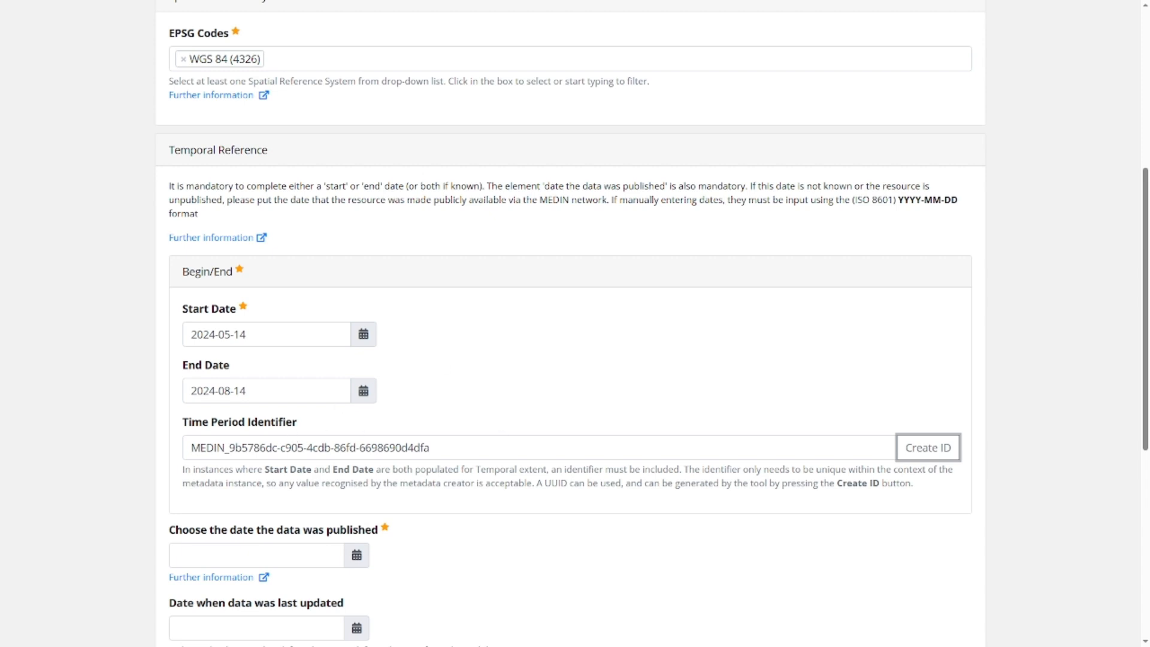
left_click(459, 436)
left_click_drag(431, 447, 110, 435)
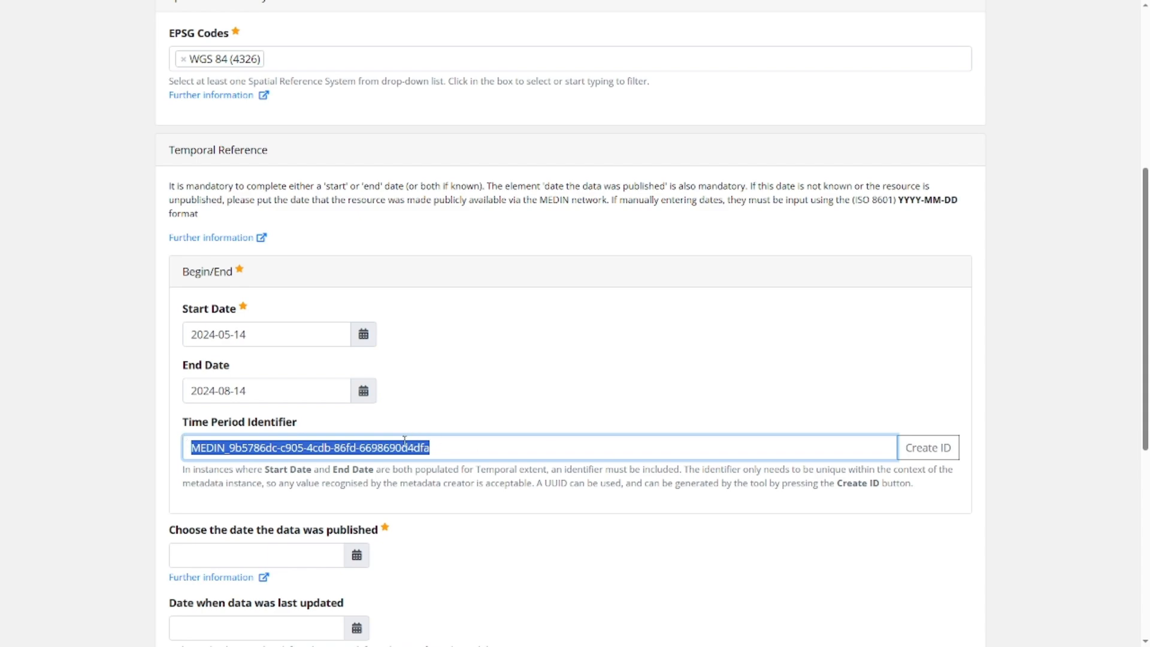
Set the data's publication date to 2025-04-15 and its last updated date to 2025-05-01
scroll(411, 436, "down", 4)
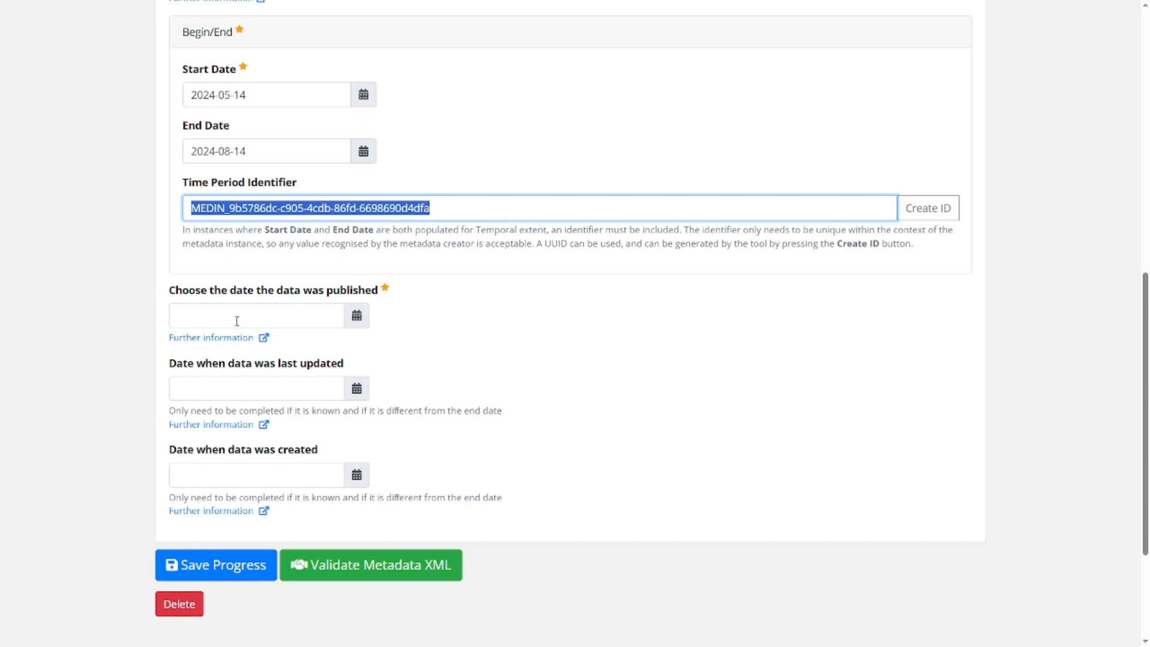
left_click(360, 321)
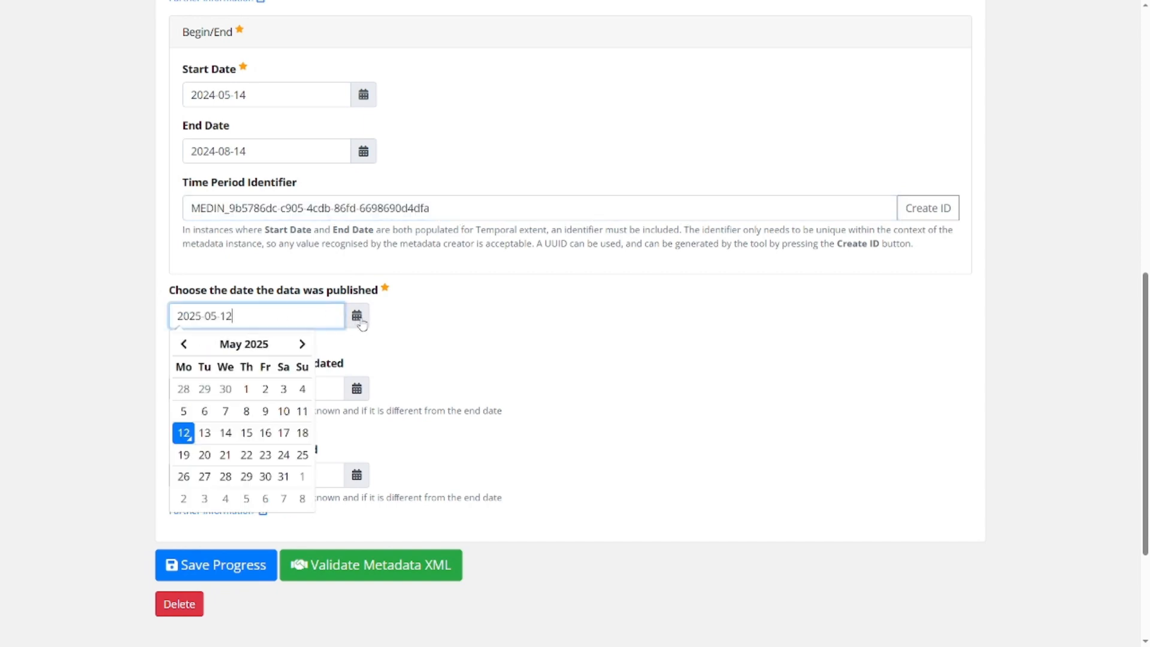
left_click(184, 344)
left_click(199, 438)
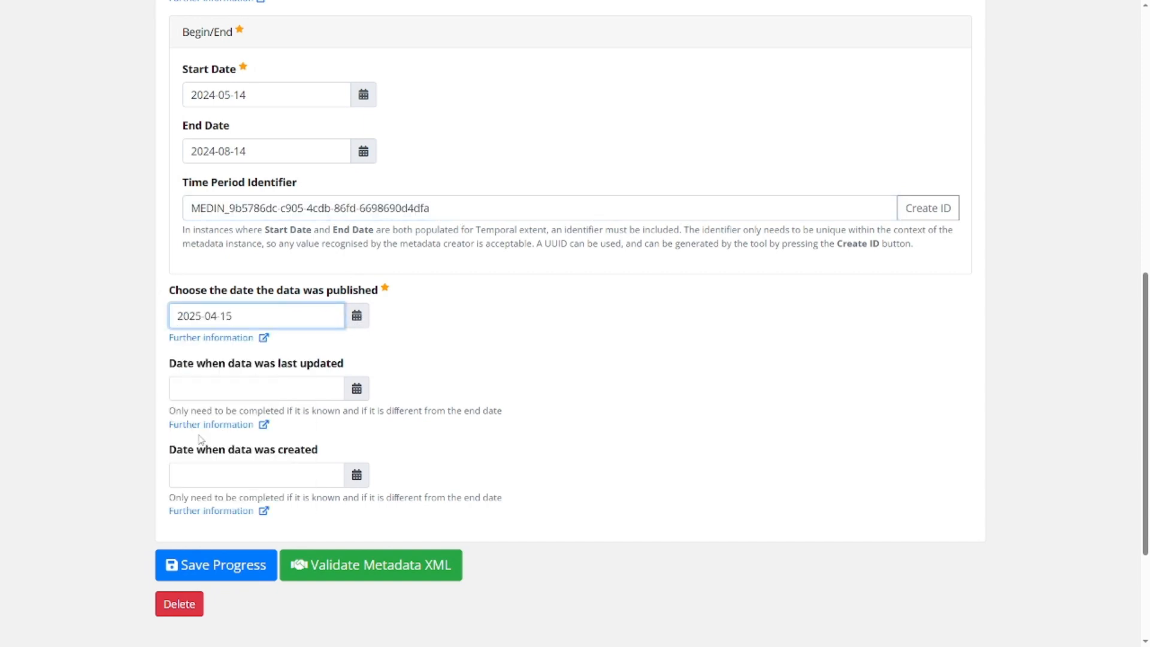
left_click(357, 394)
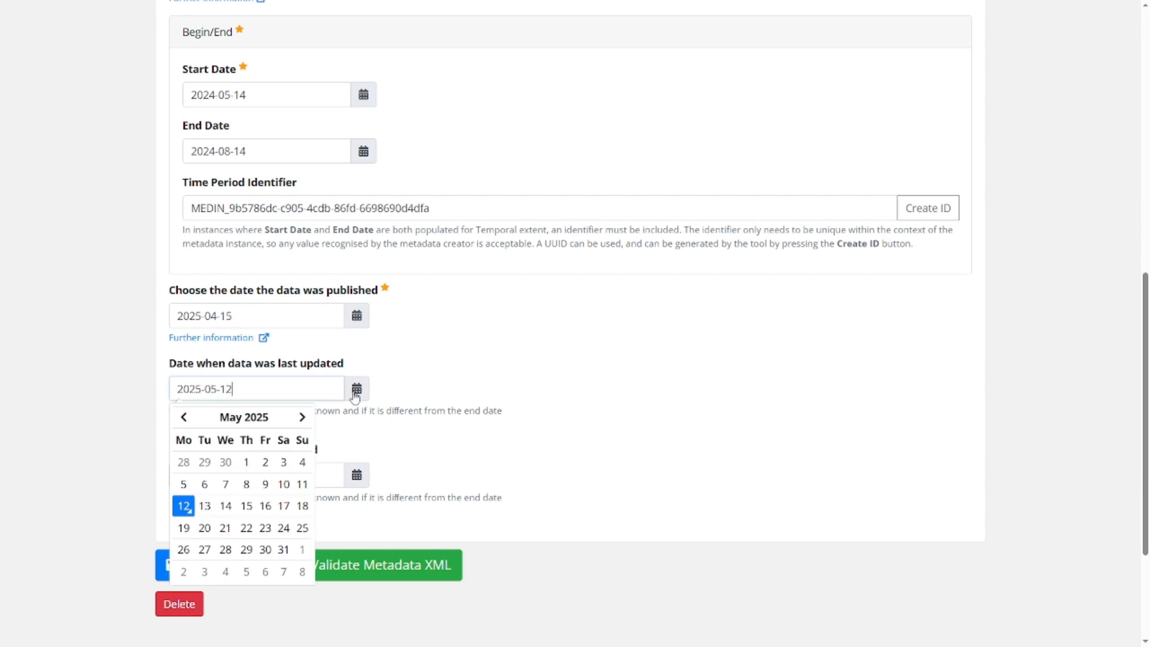
left_click(247, 462)
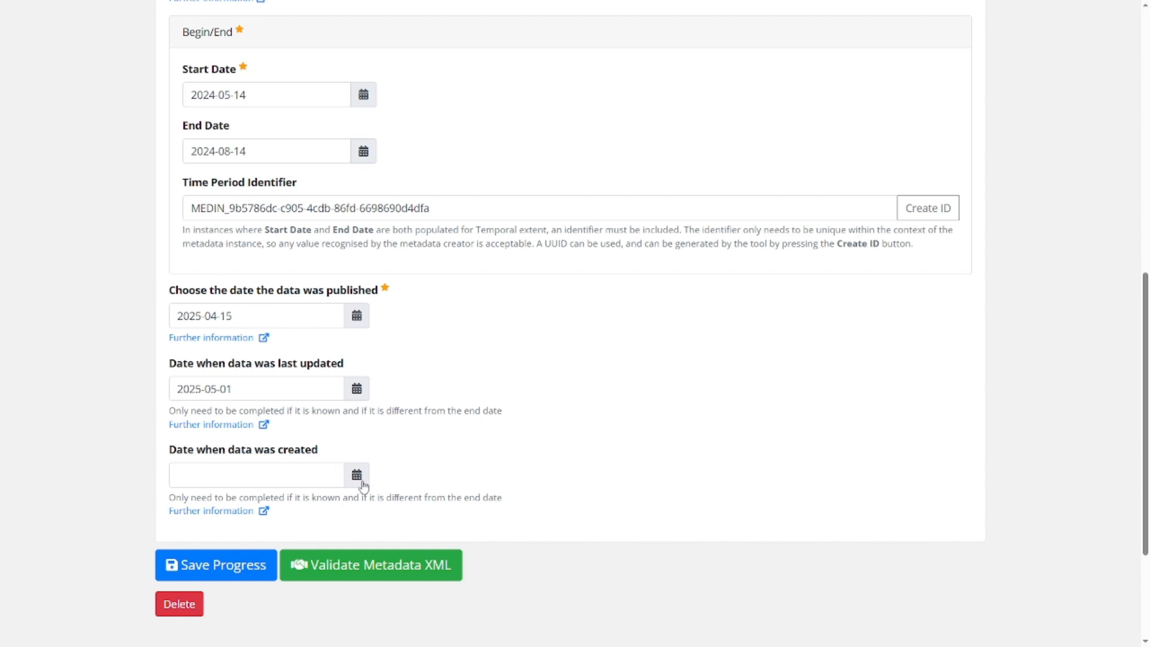
left_click(363, 487)
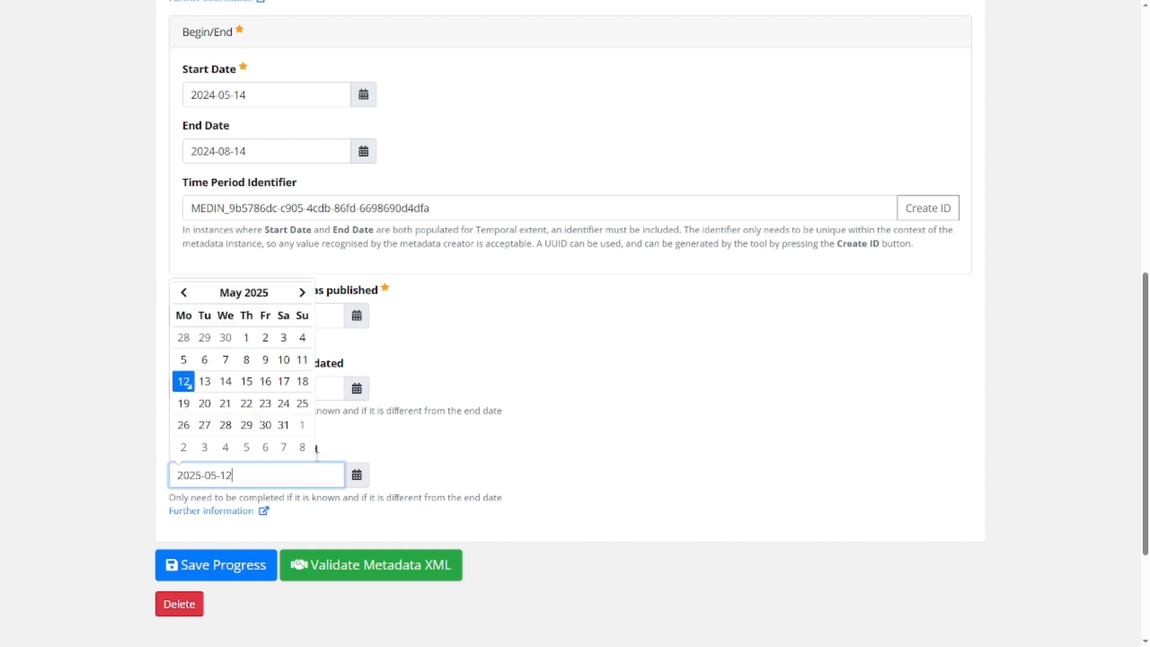
left_click(184, 293)
left_click(185, 293)
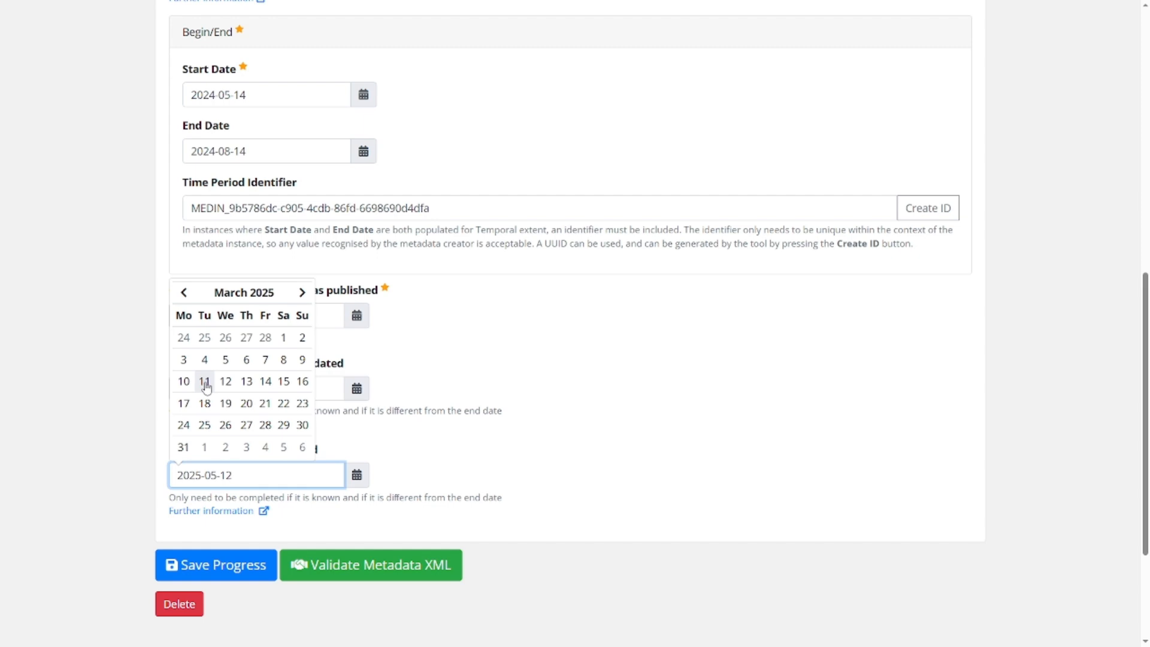
left_click(442, 334)
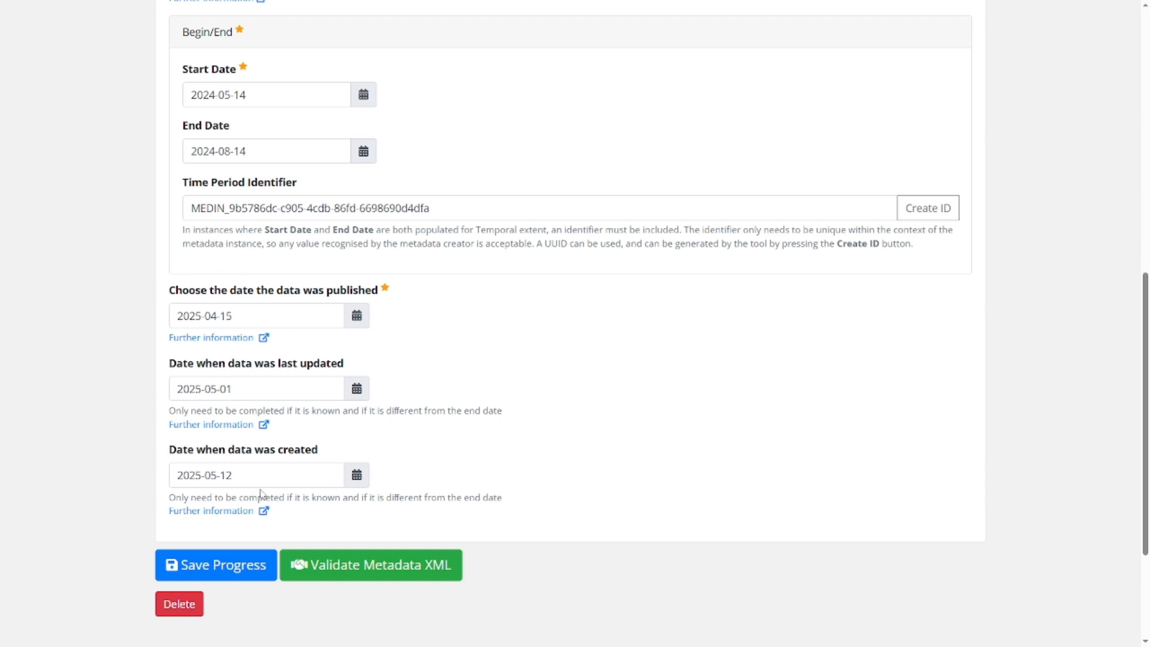
Set the date when the data was created to 2025-05-02
left_click(357, 476)
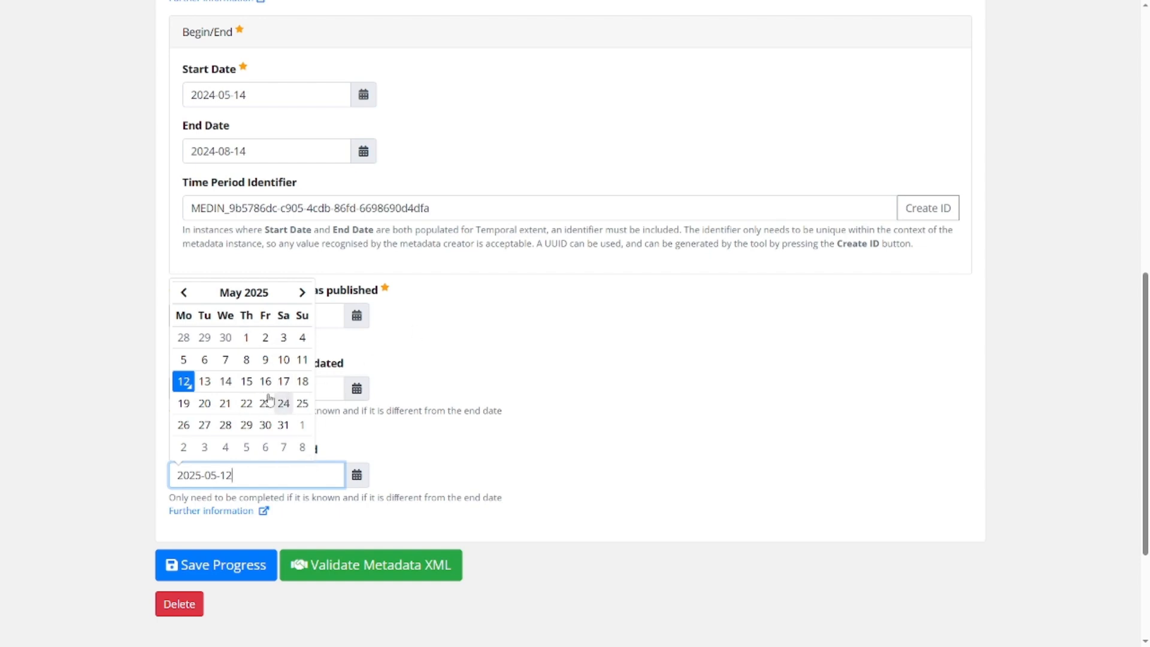
left_click(267, 339)
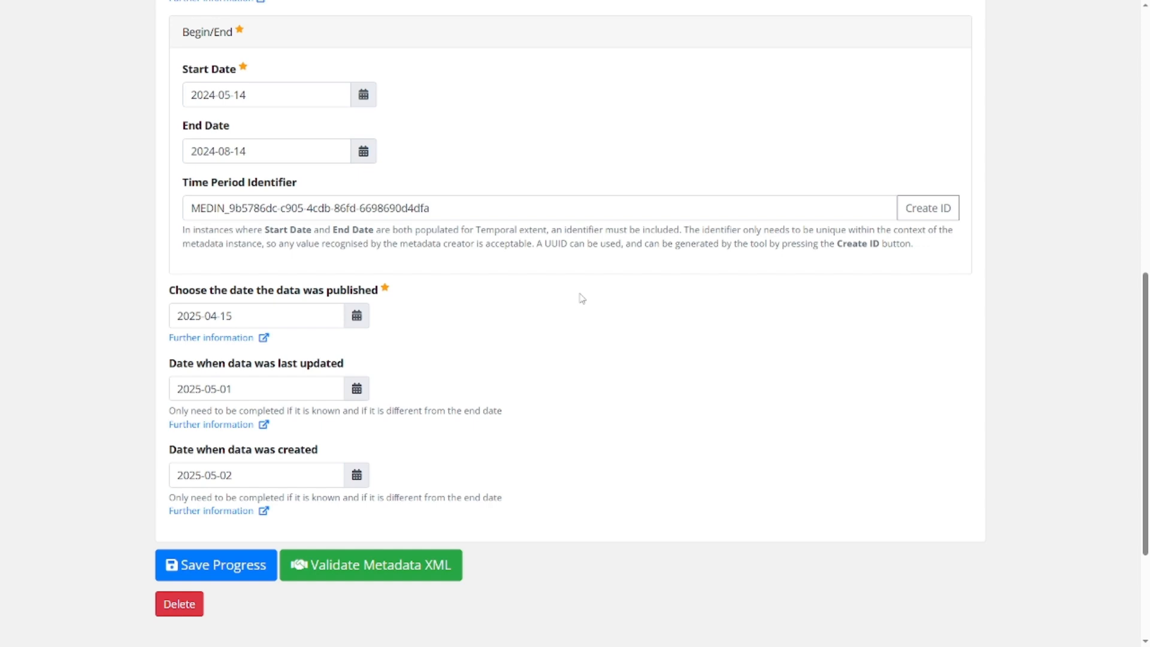
left_click(357, 476)
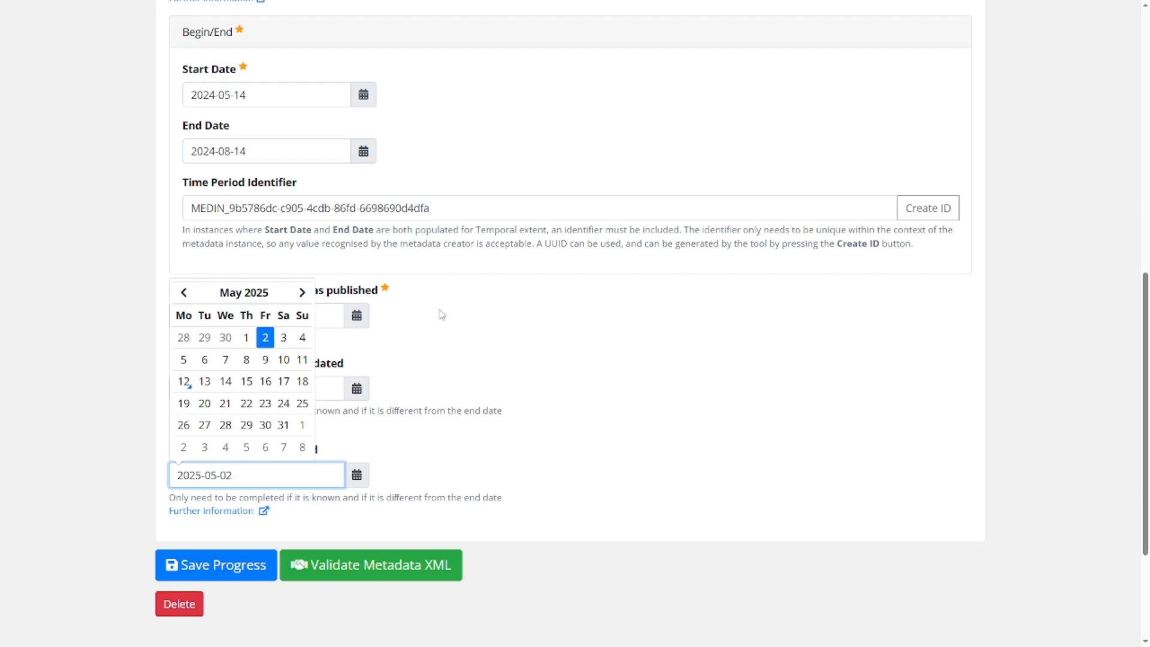
left_click(592, 340)
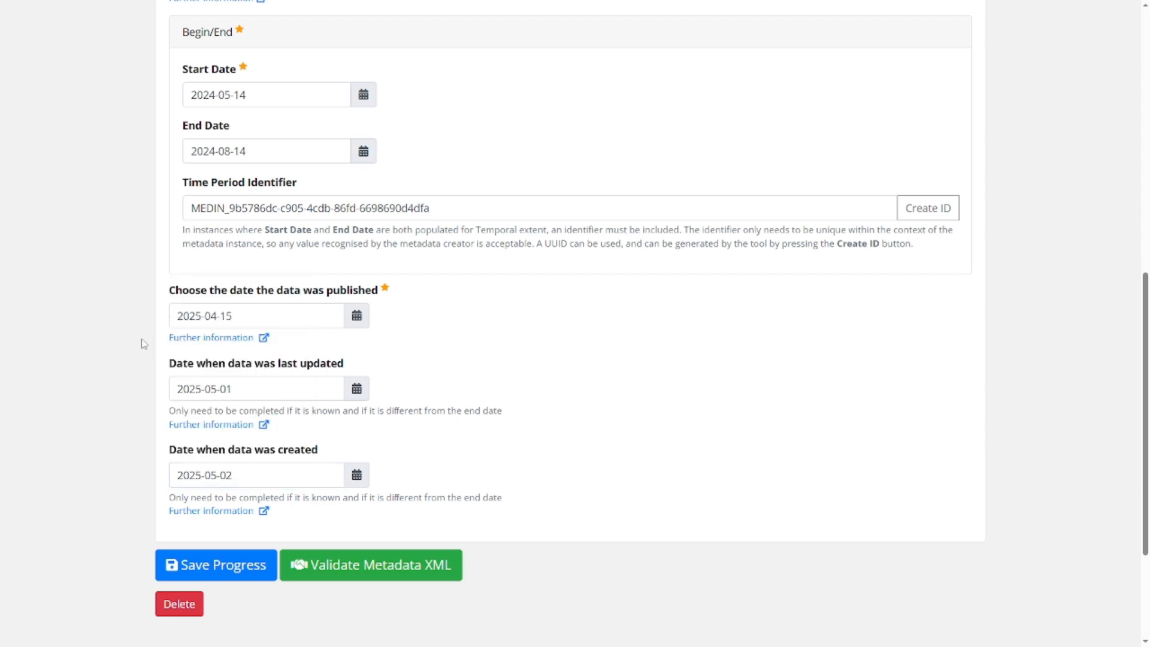
left_click(363, 477)
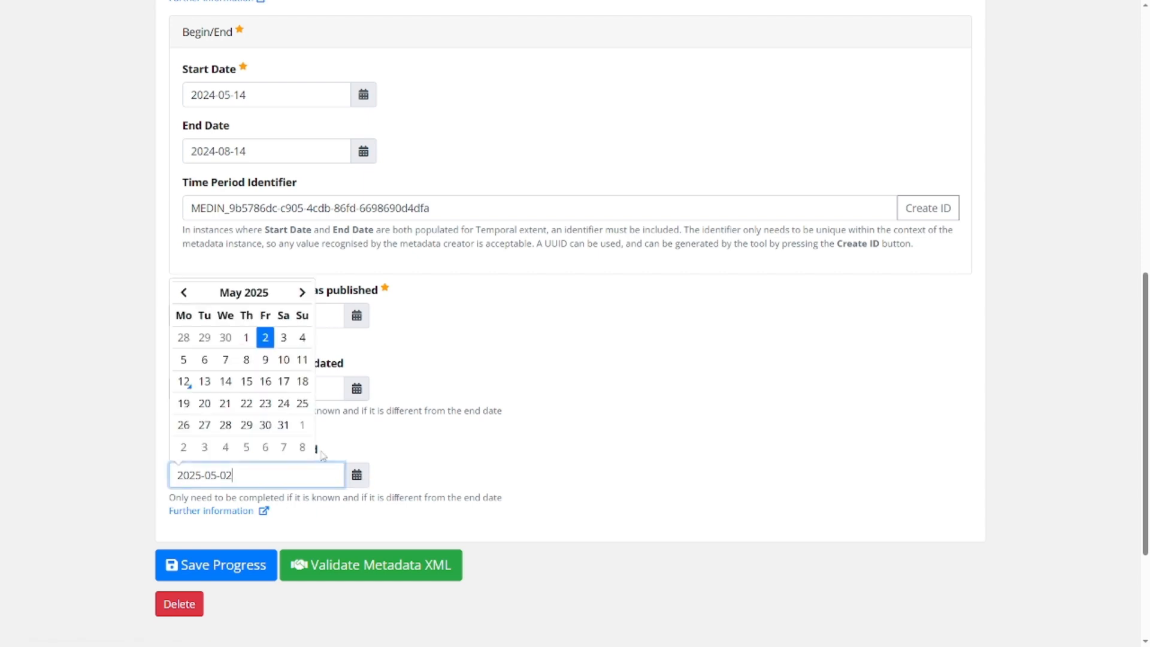
left_click(185, 294)
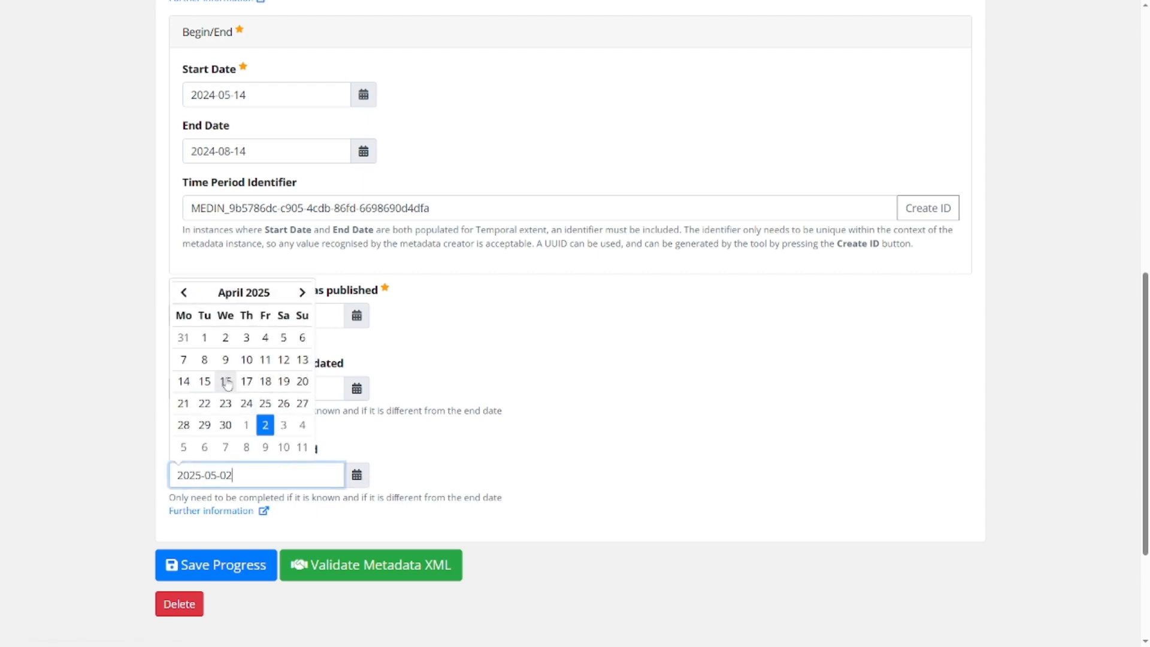
left_click(487, 313)
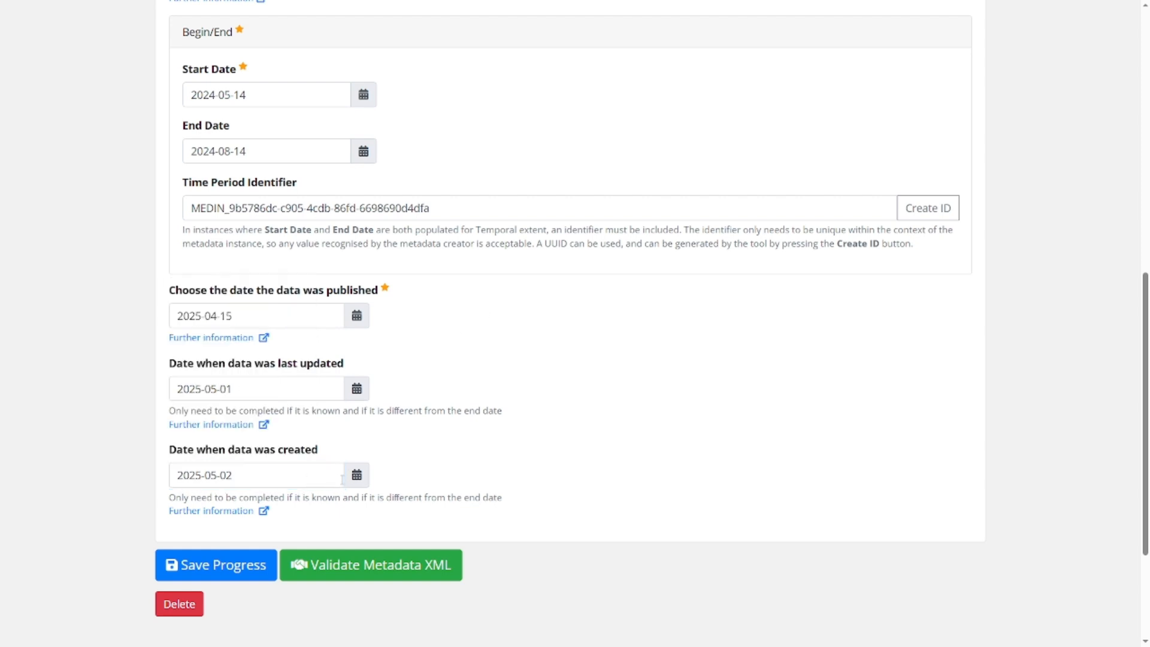
Set the date when the data was created to 2025-04-15 and save the progress
left_click(358, 476)
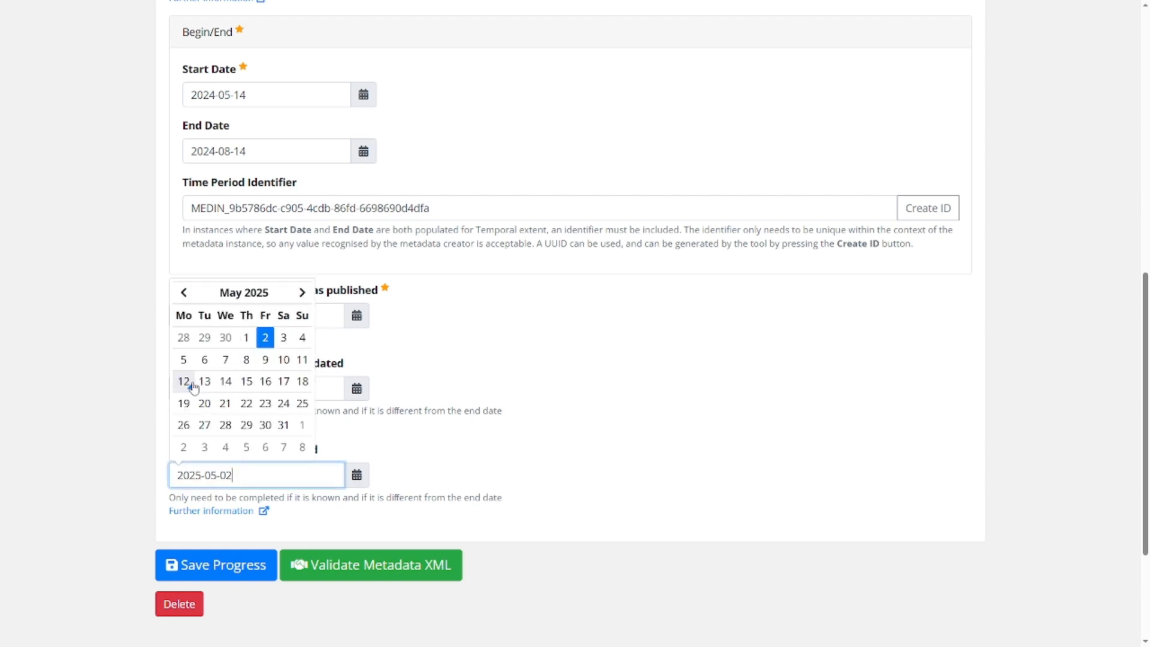
left_click(184, 292)
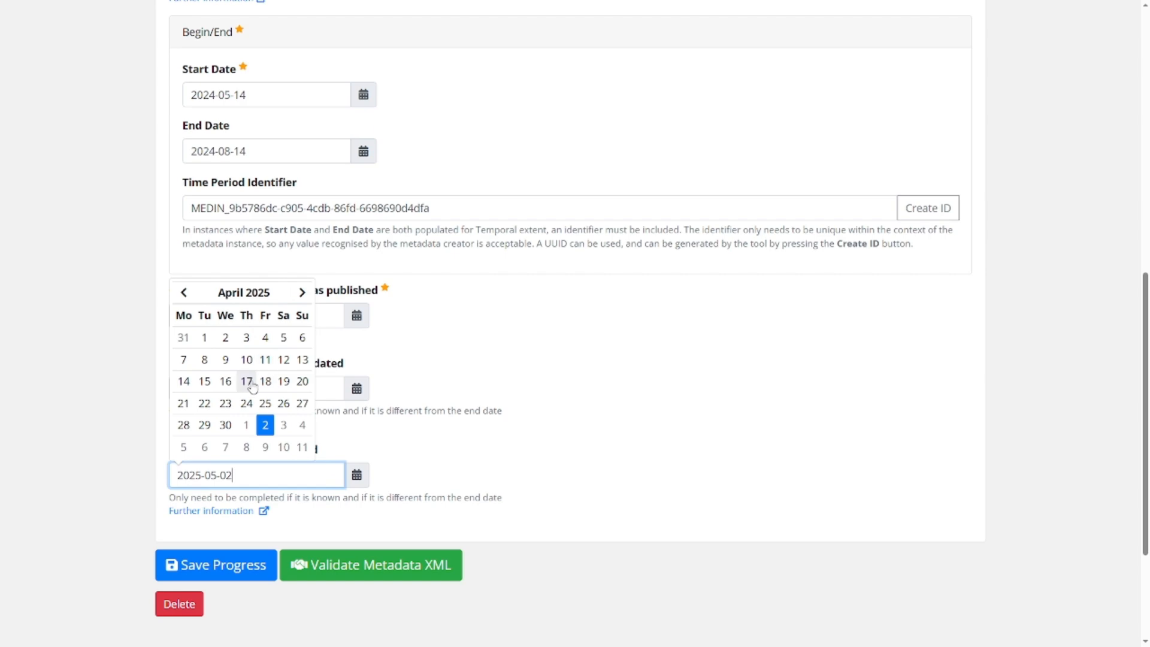
left_click(205, 381)
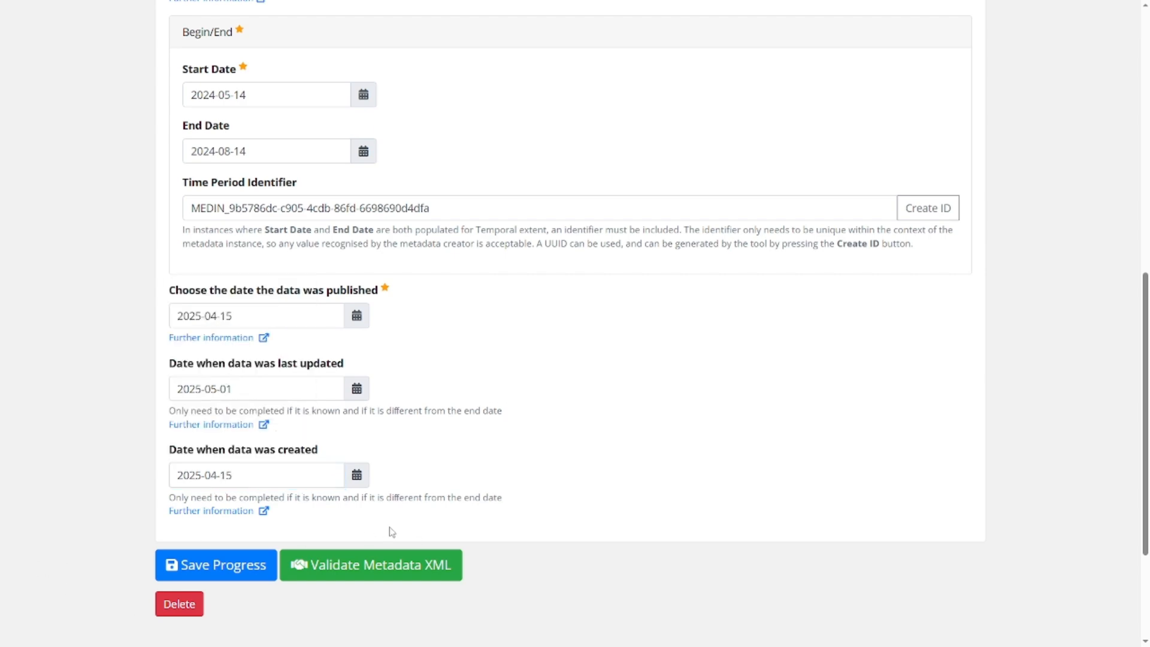
scroll(487, 409, "up", 3)
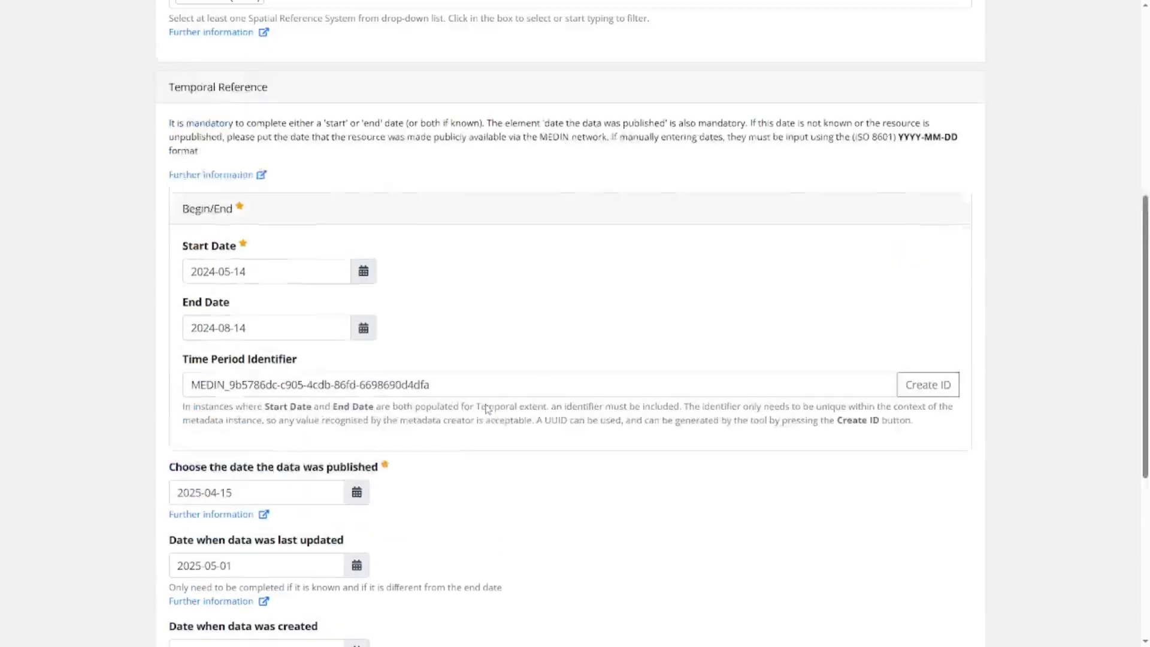
scroll(486, 409, "down", 2)
scroll(486, 409, "down", 5)
left_click(254, 386)
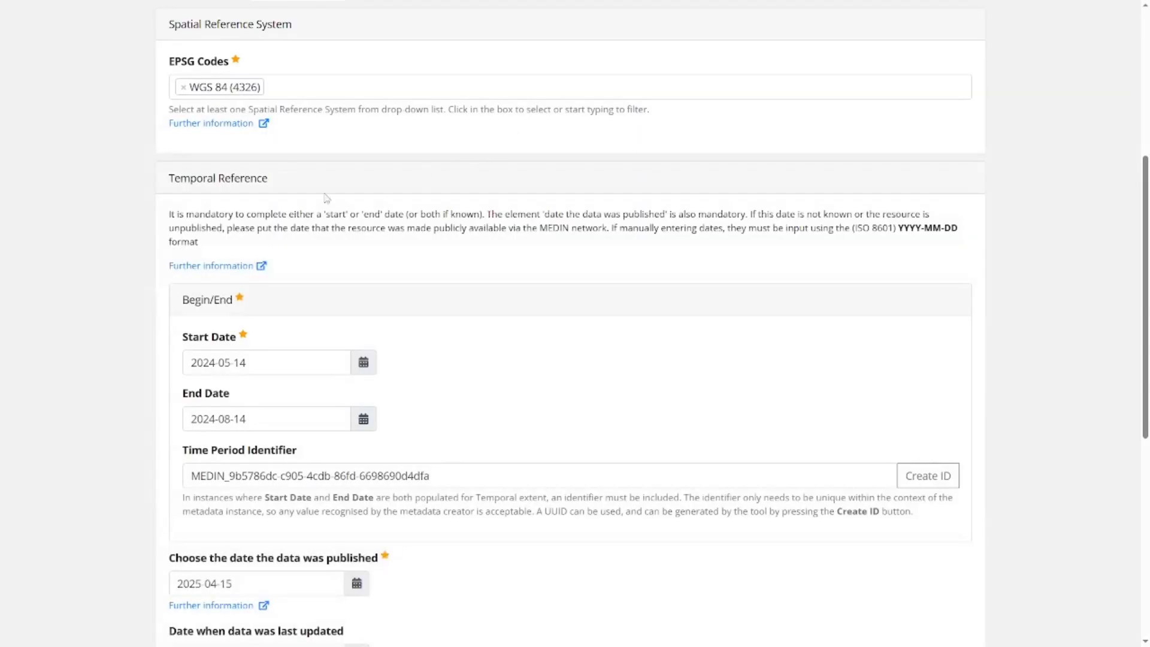
In the Keywords section, add the INSPIRE theme "Oceanographic geographical features"
scroll(491, 234, "up", 5)
left_click(389, 288)
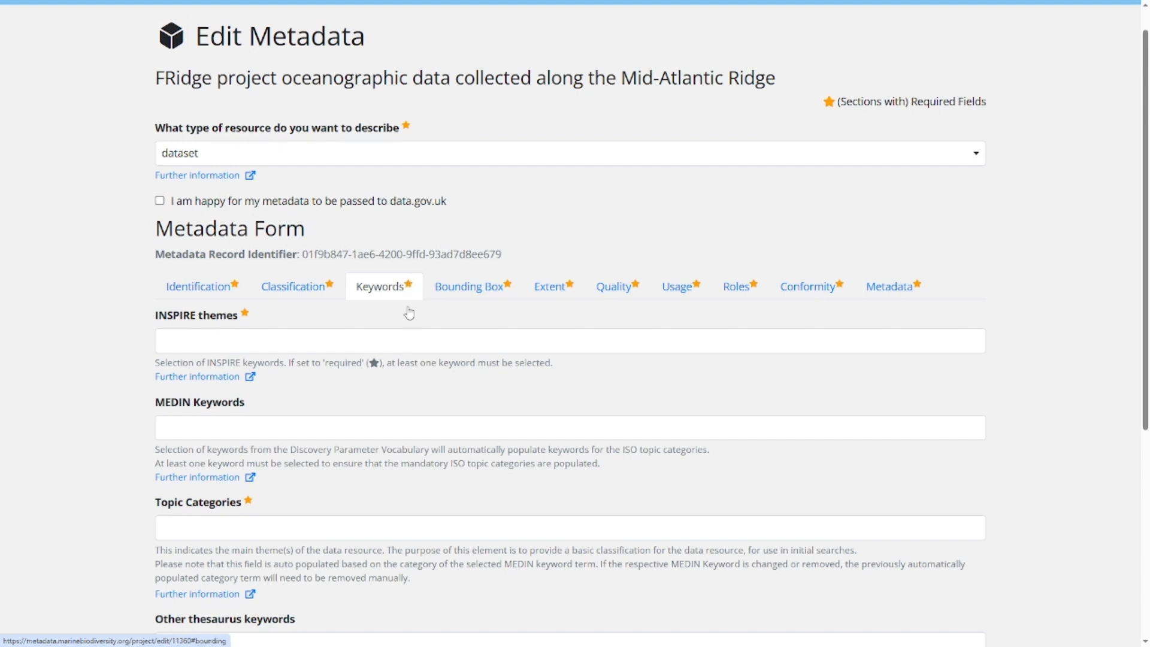
left_click(377, 347)
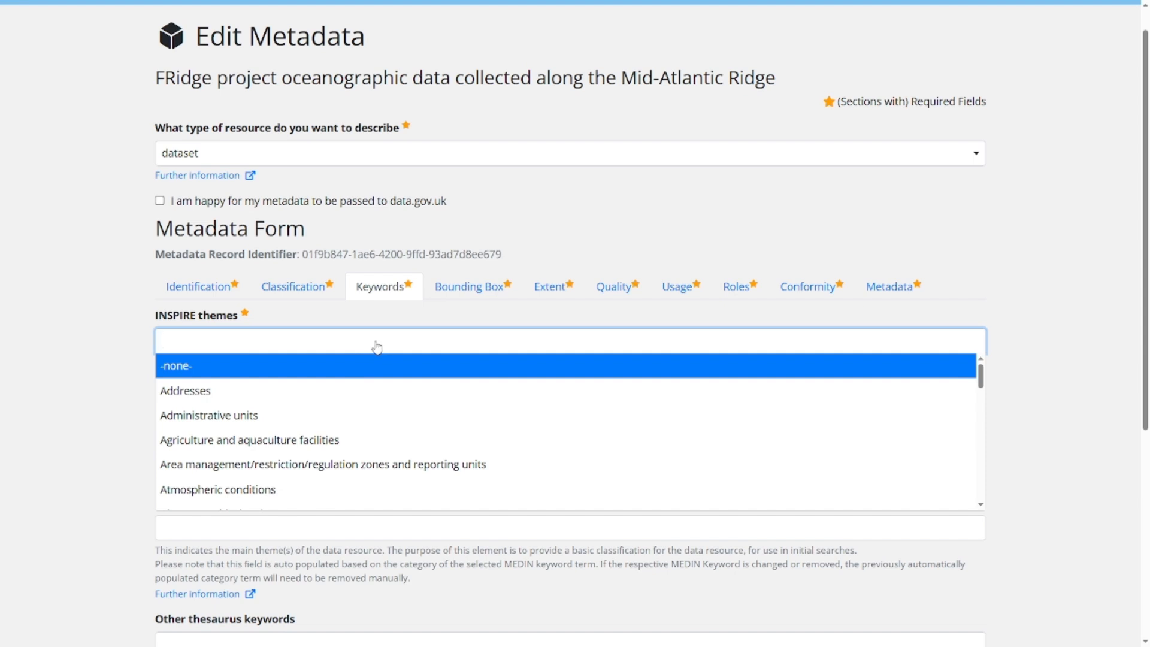
type("ocean")
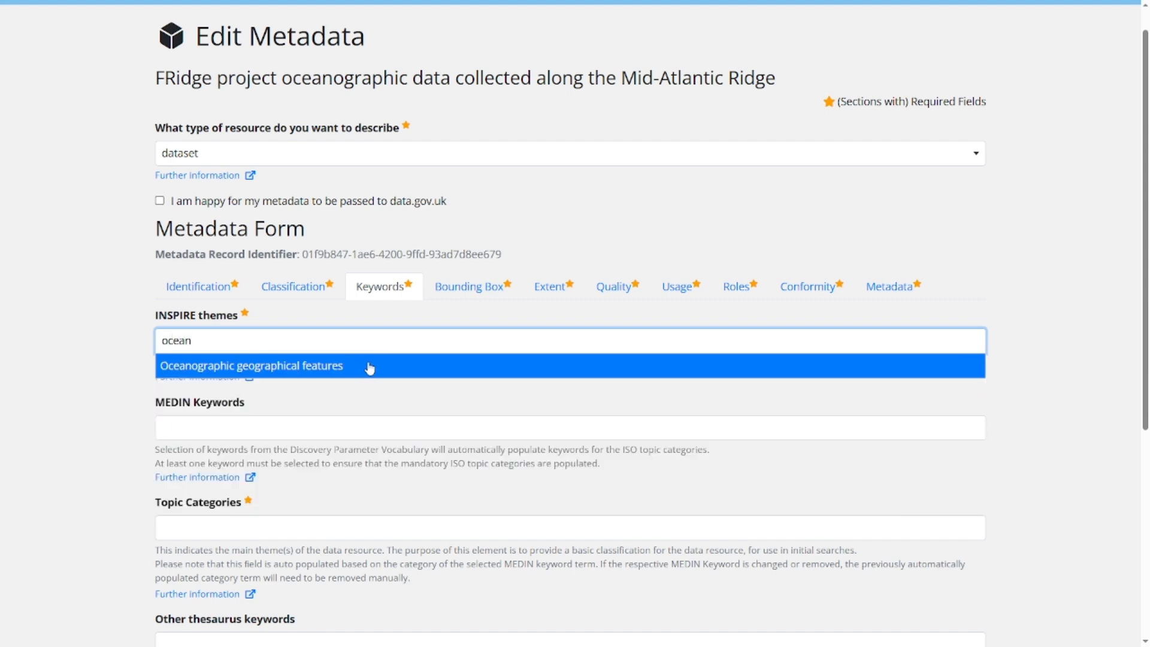
left_click(370, 367)
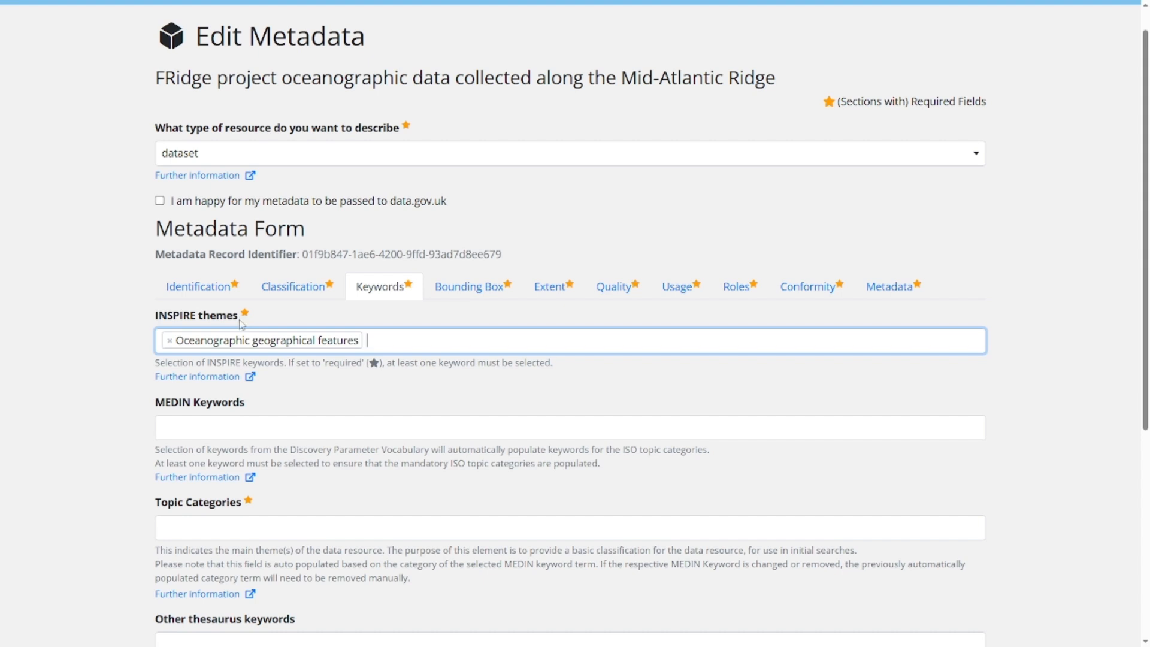
Browse the MEDIN keywords, search them for "tem" and add "Air temperature"
left_click(234, 427)
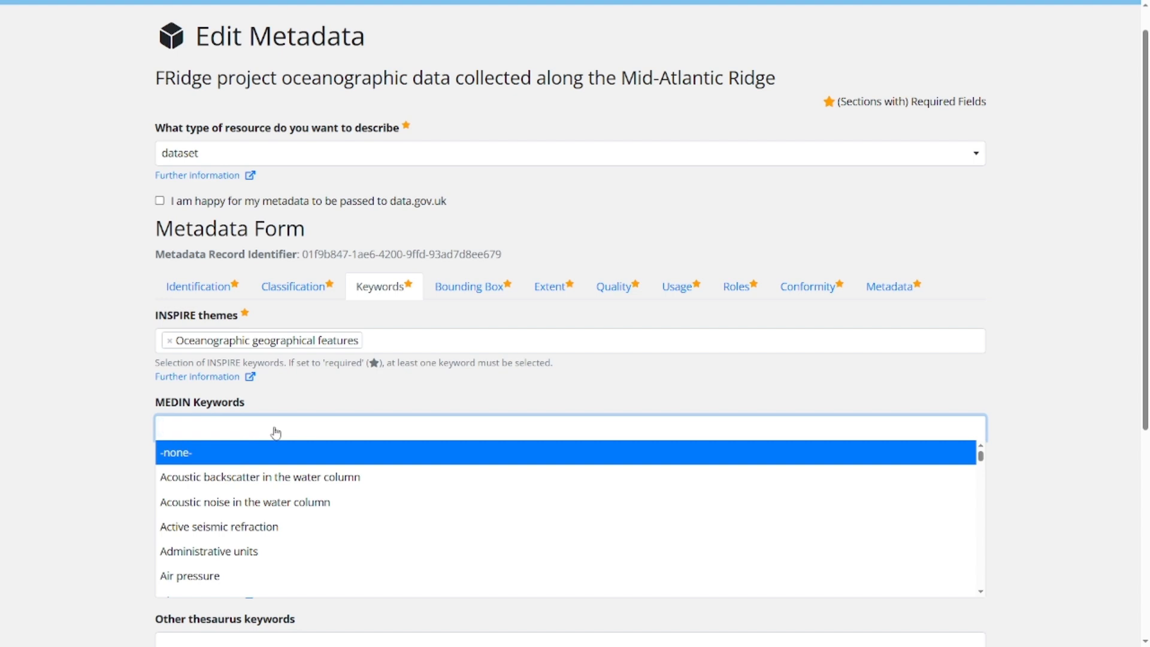
scroll(284, 486, "down", 5)
scroll(286, 488, "down", 12)
scroll(285, 486, "down", 3)
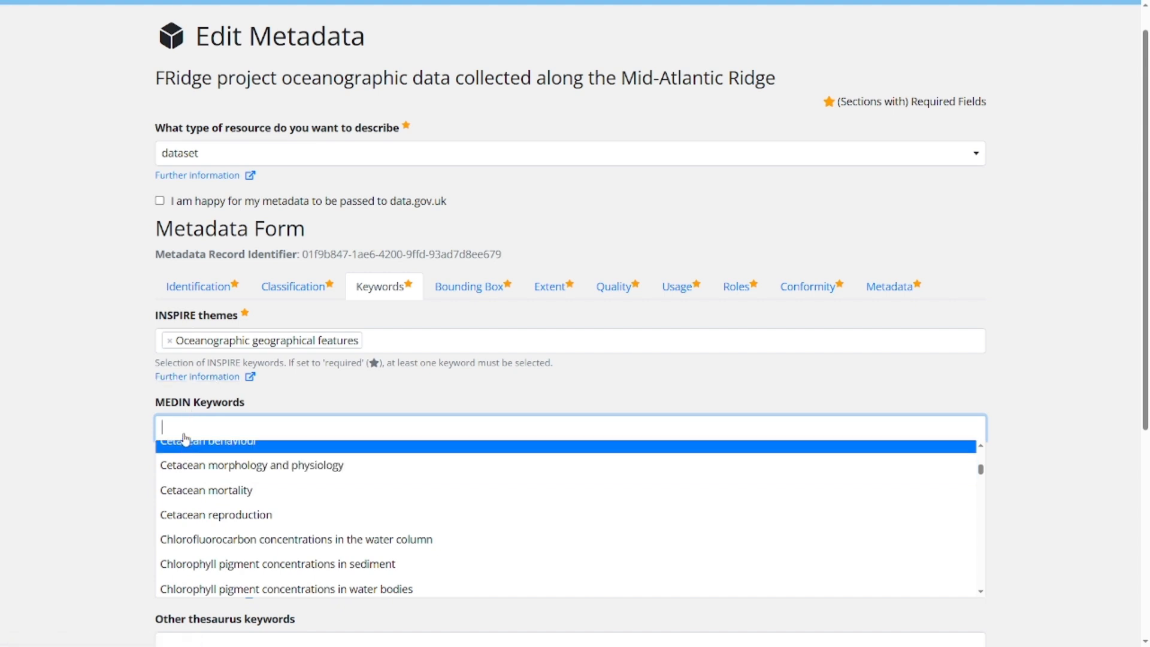
left_click(185, 428)
left_click(185, 429)
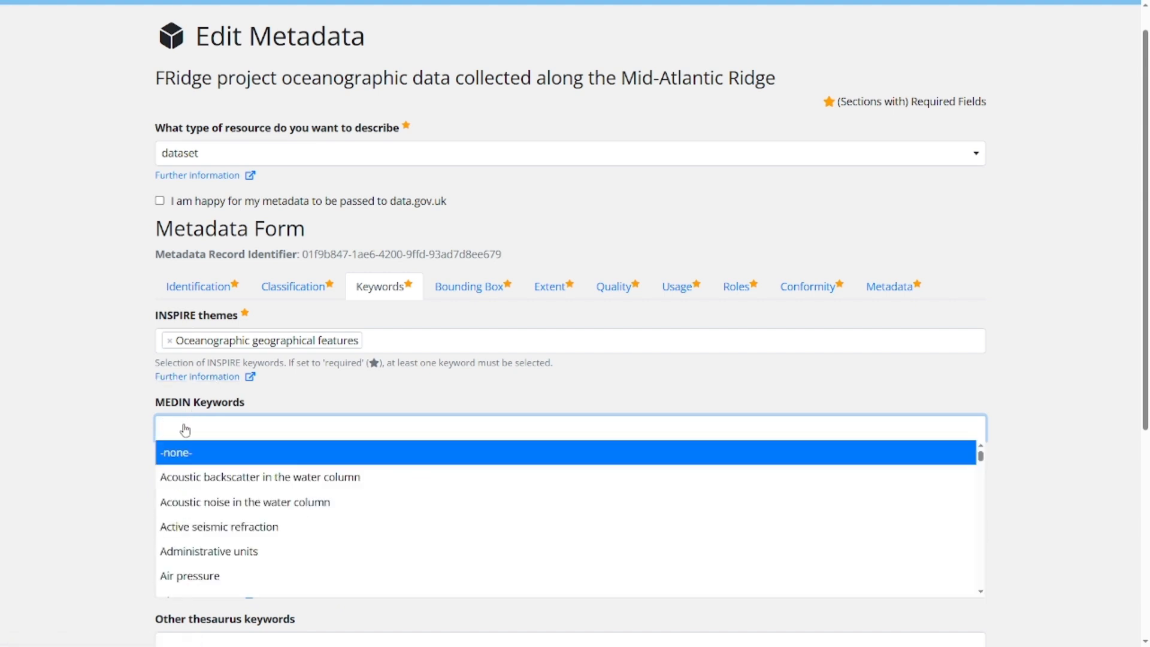
type("tem")
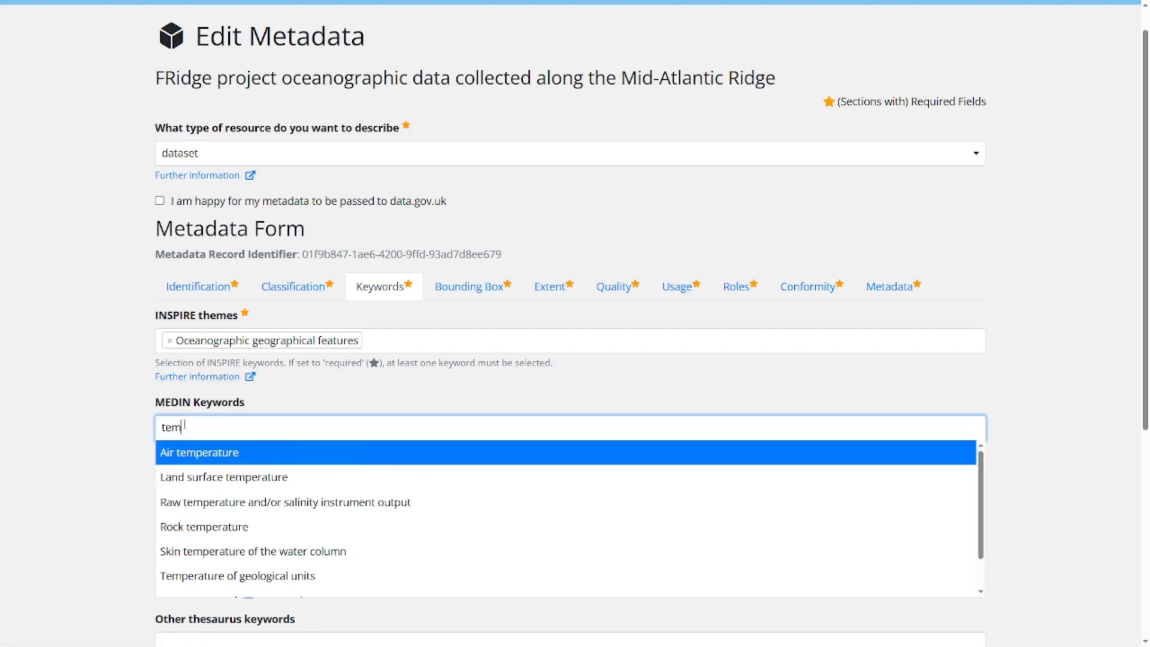
left_click(223, 455)
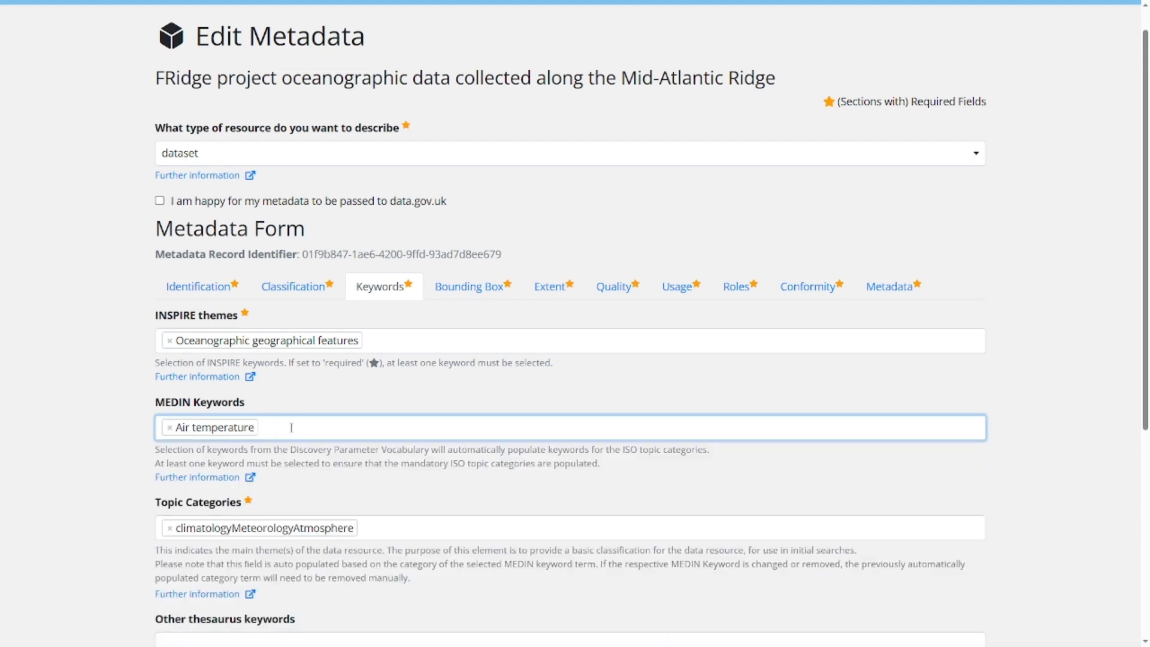
Add "Temperature of the water column" and "Salinity of the water column" to the MEDIN keywords
type("temperat")
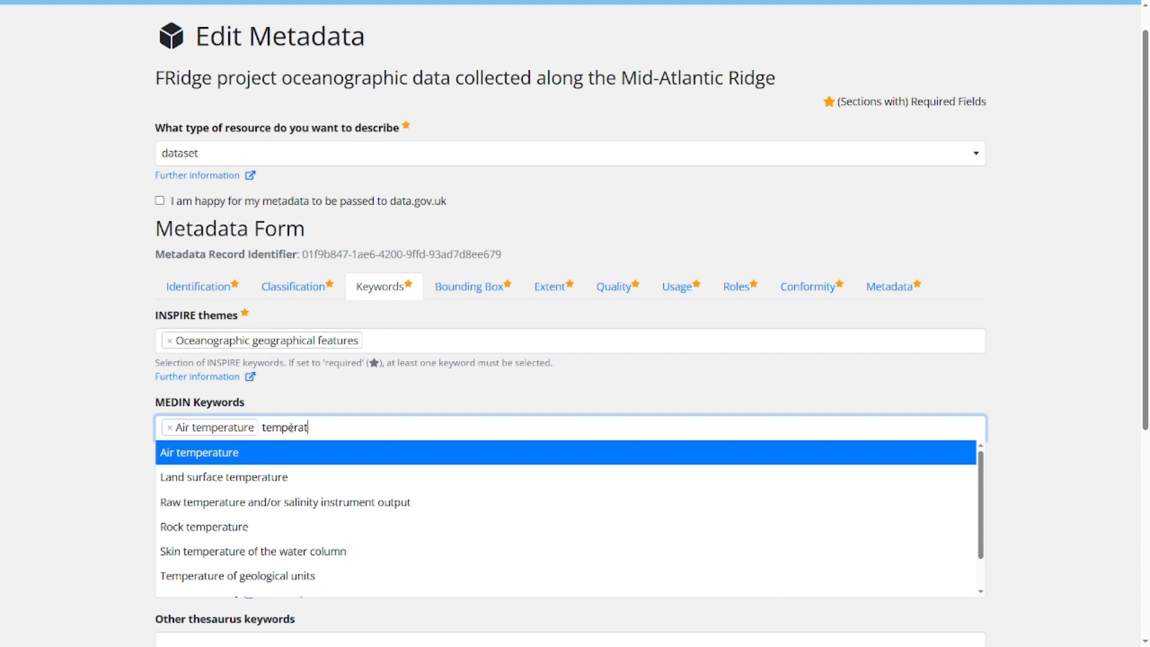
type("ure")
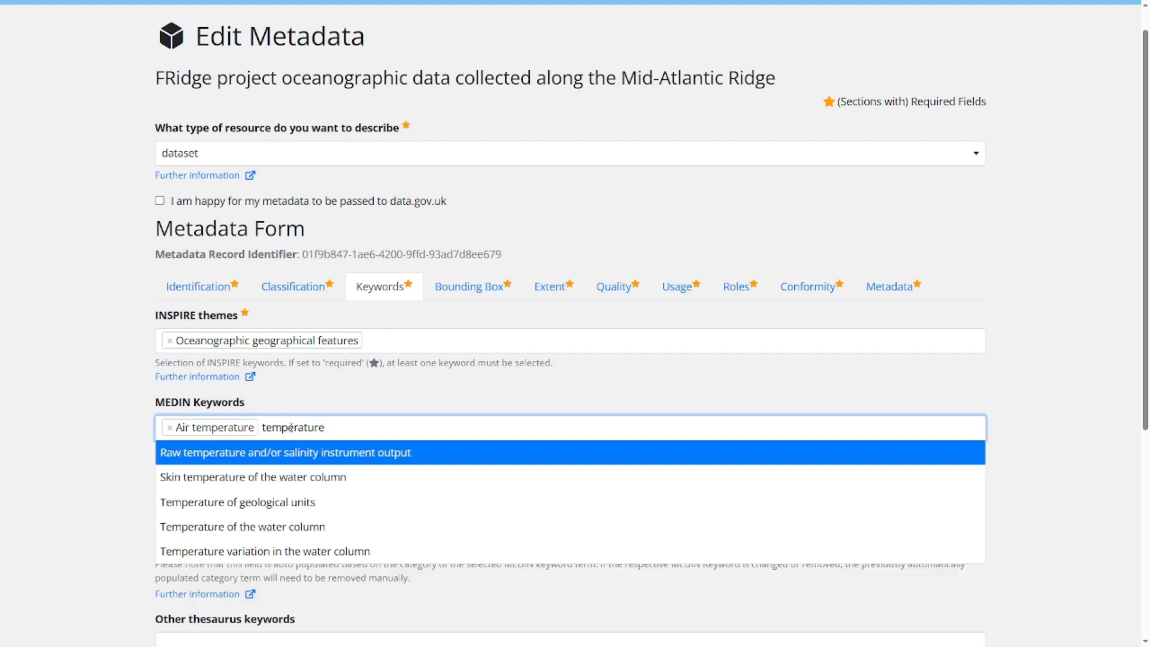
left_click(270, 527)
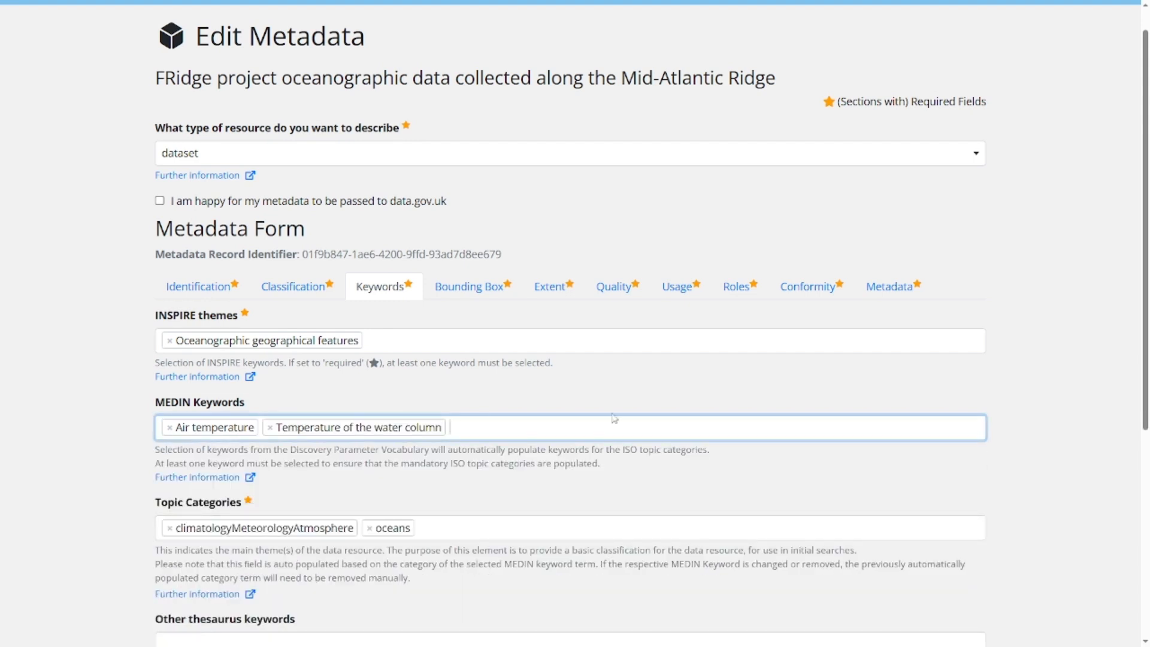
type("salinity")
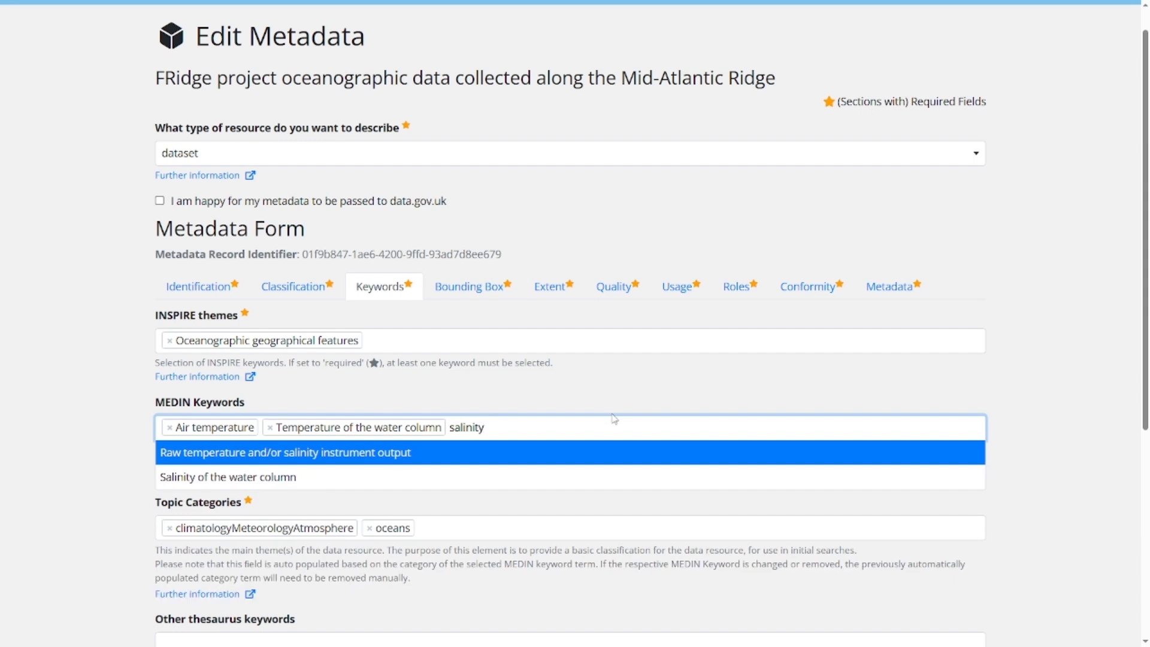
left_click(279, 480)
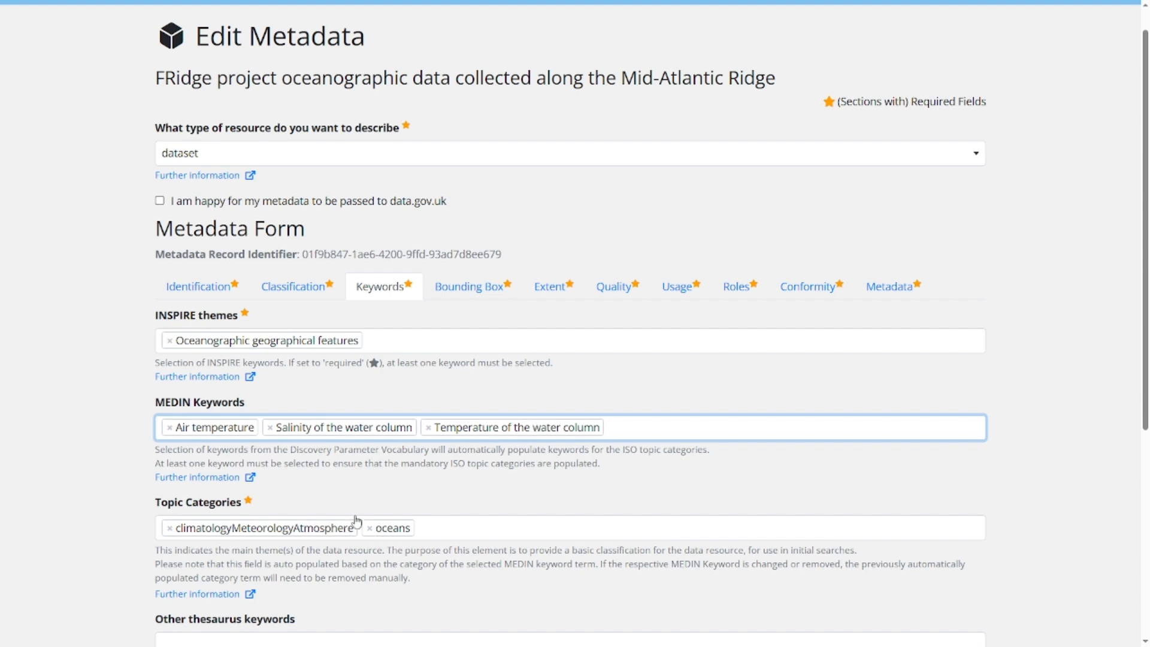
Review the completed keyword fields and save the record's progress
scroll(518, 426, "down", 3)
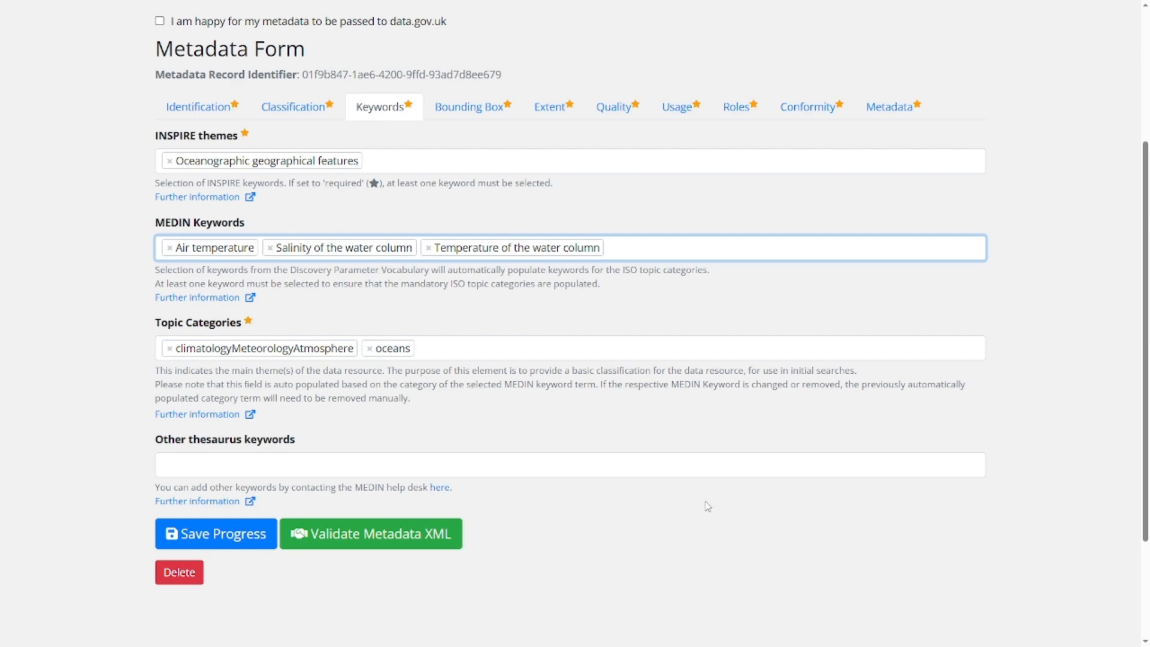
scroll(575, 491, "up", 1)
scroll(598, 480, "down", 2)
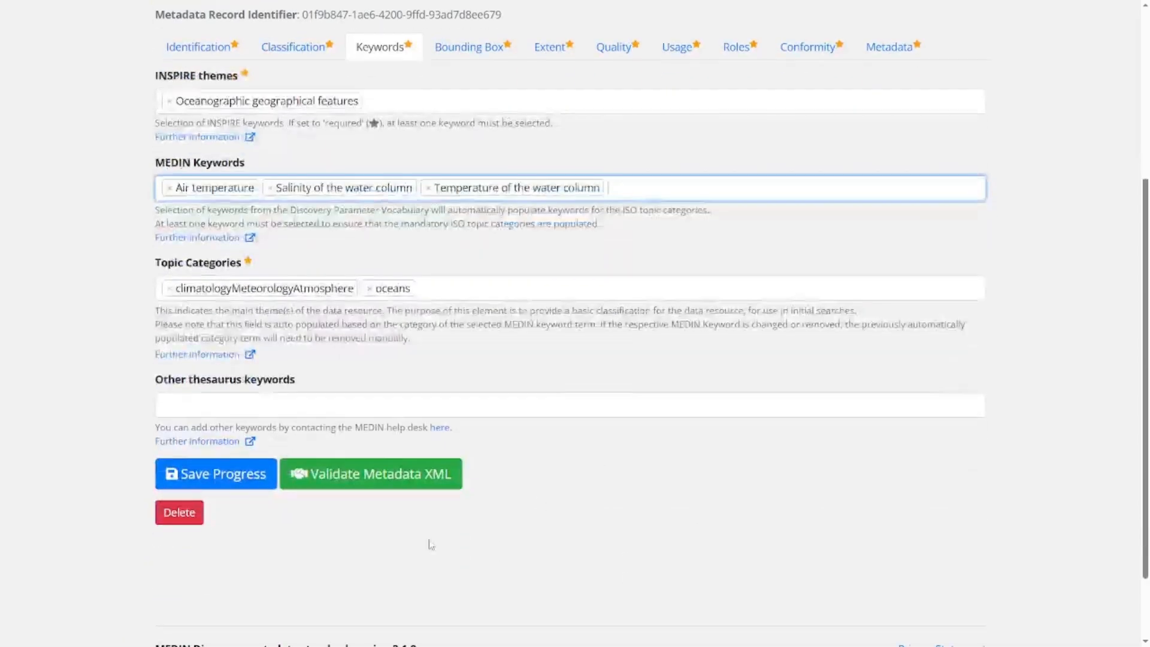
left_click(232, 479)
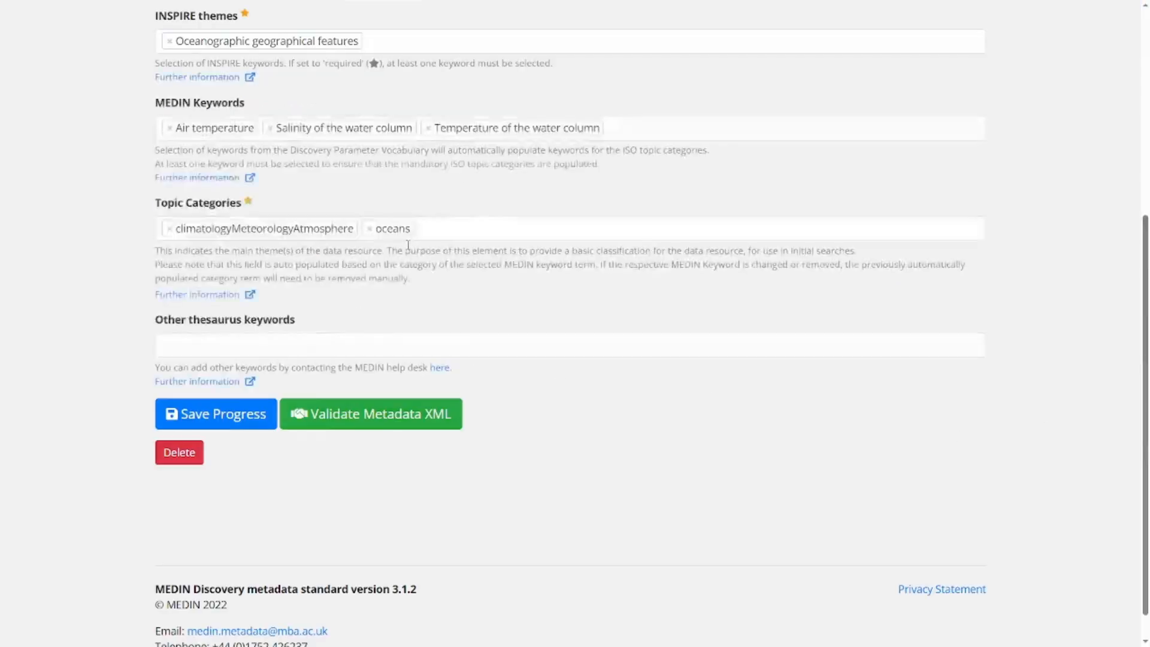
Go to the Bounding Box section and view the form for adding exact coordinates, closing it without entries
scroll(410, 260, "up", 5)
left_click(473, 286)
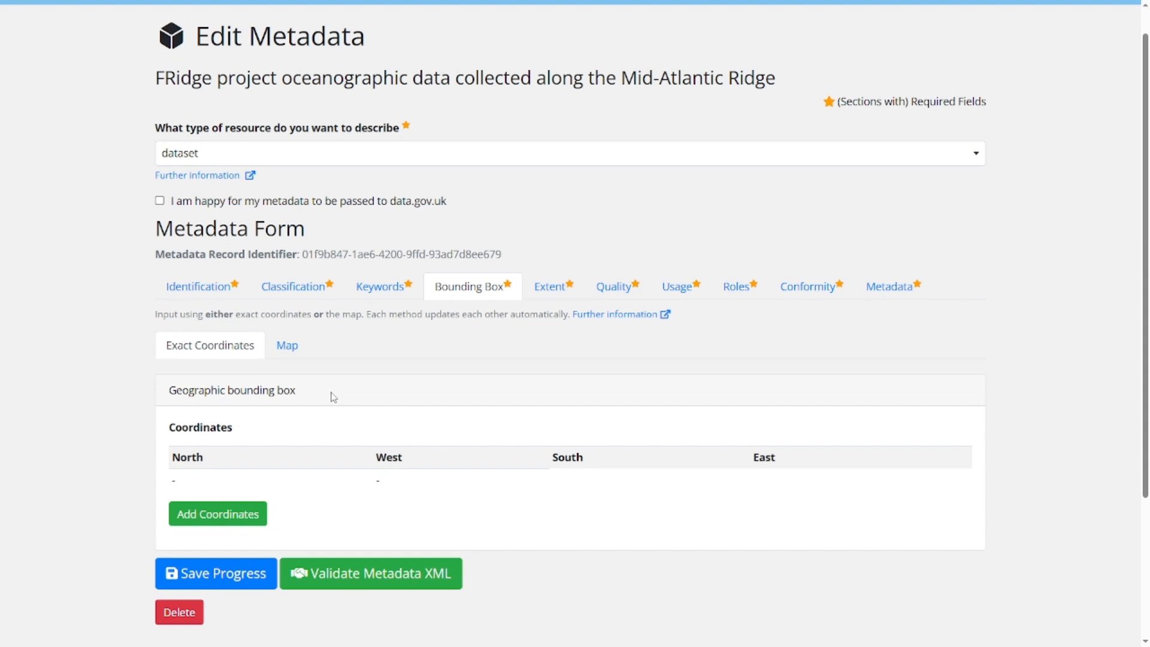
left_click(217, 514)
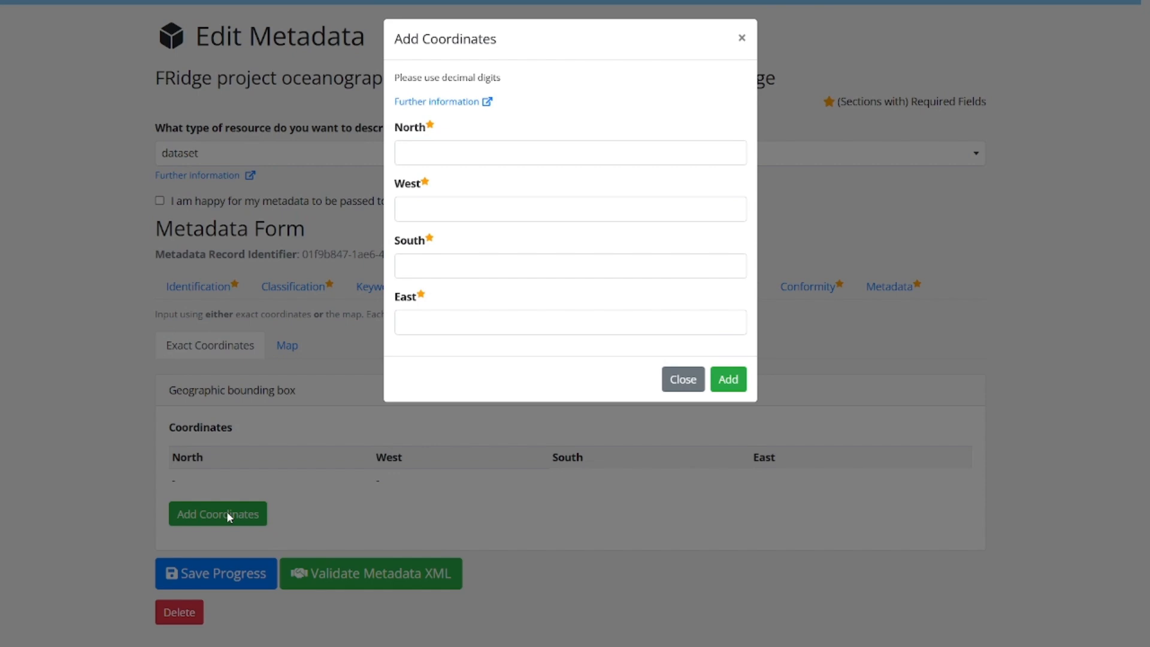
left_click(684, 380)
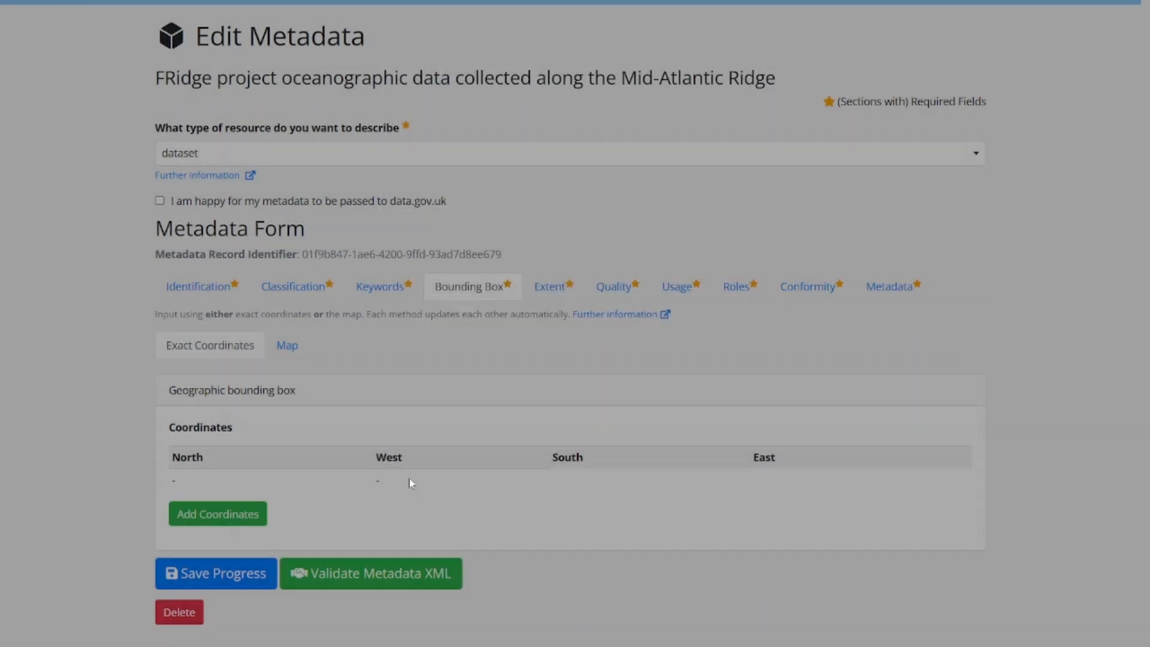
Draw a bounding box on the map from about 50.43 to 47.38 north and -17.87 to -7.60 east, and show its exact coordinates
left_click(288, 347)
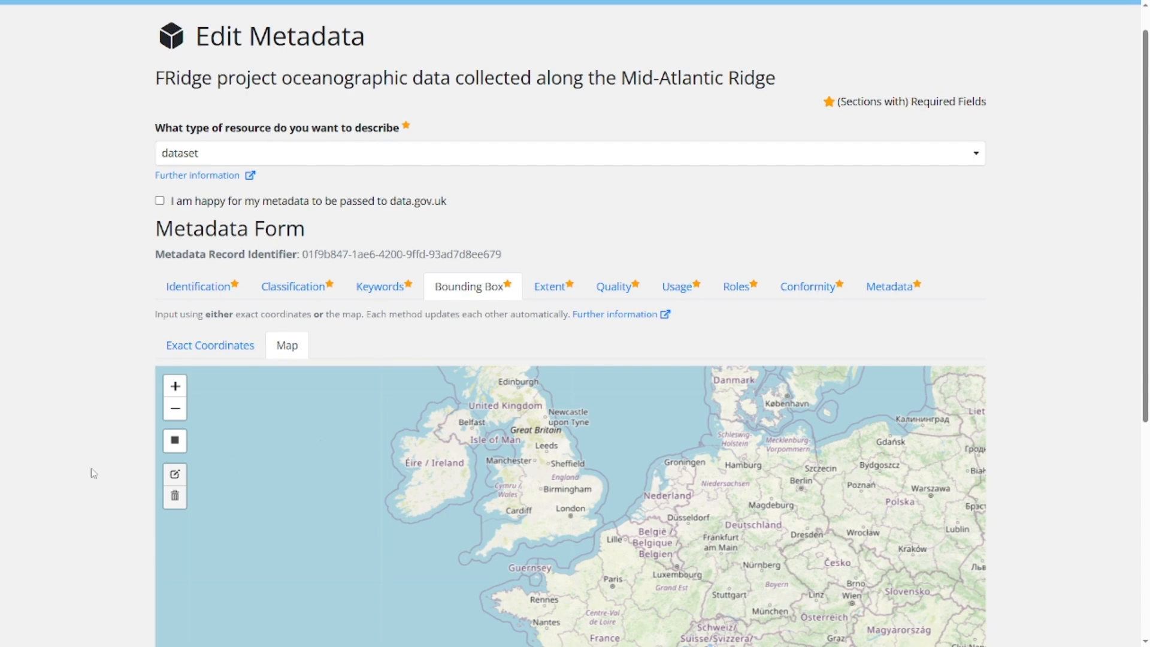
left_click(176, 447)
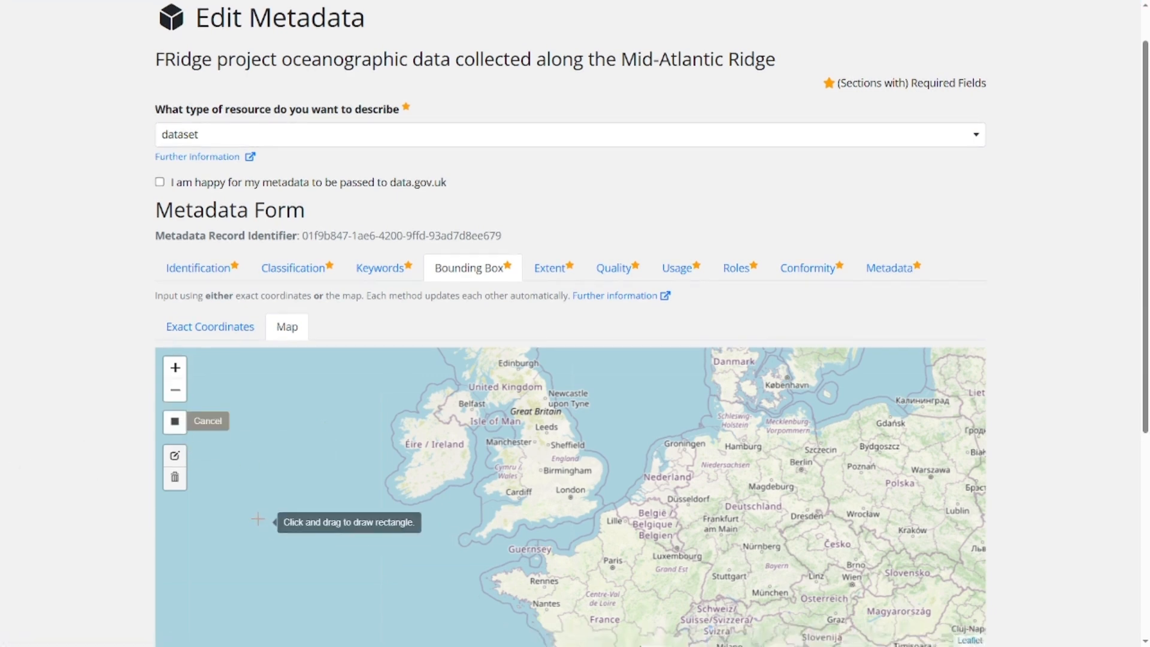
left_click_drag(268, 526, 445, 610)
left_click(228, 331)
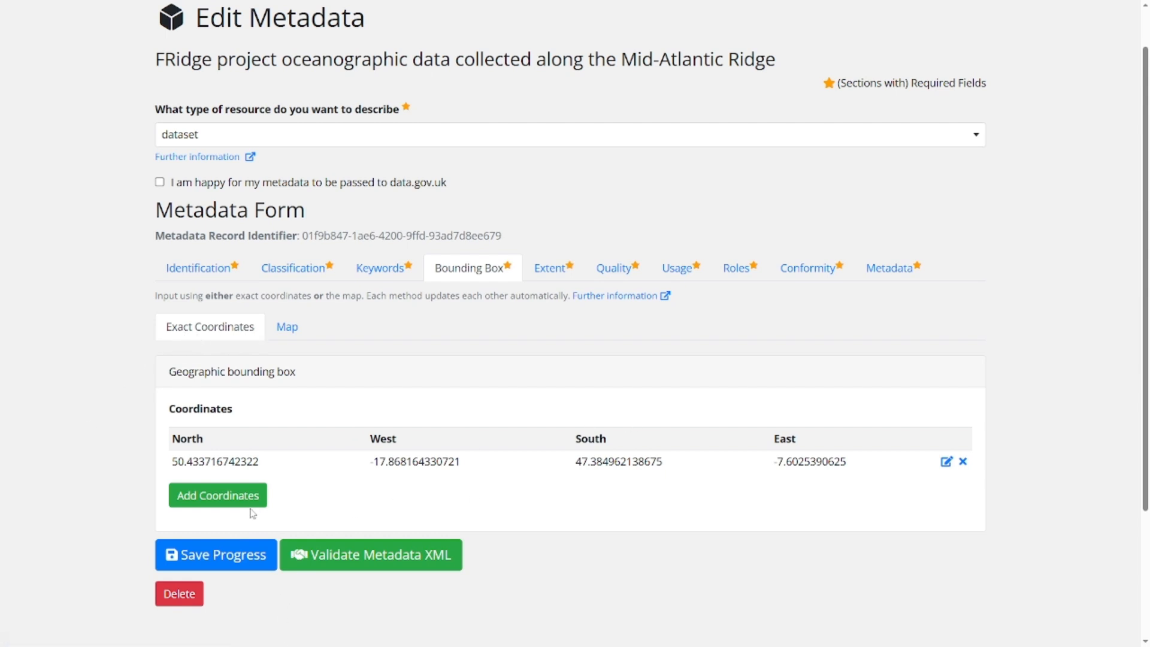
Show the drawn bounding box on the map and save the record's progress
left_click(287, 327)
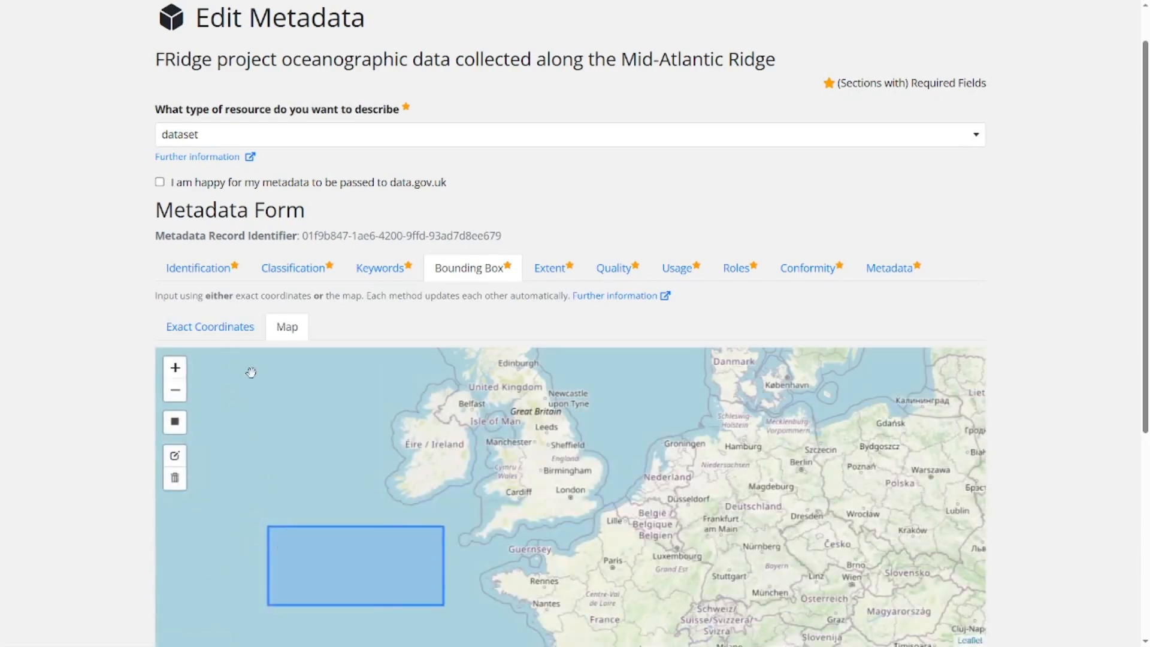
scroll(251, 372, "down", 1)
scroll(41, 473, "down", 4)
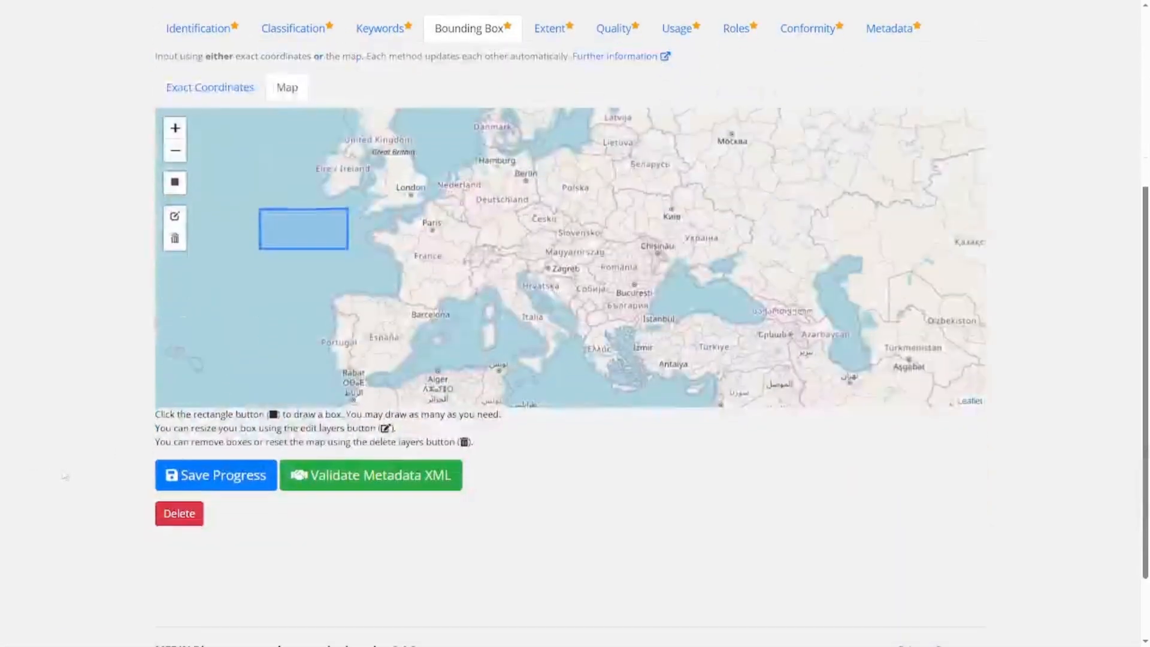
left_click(234, 476)
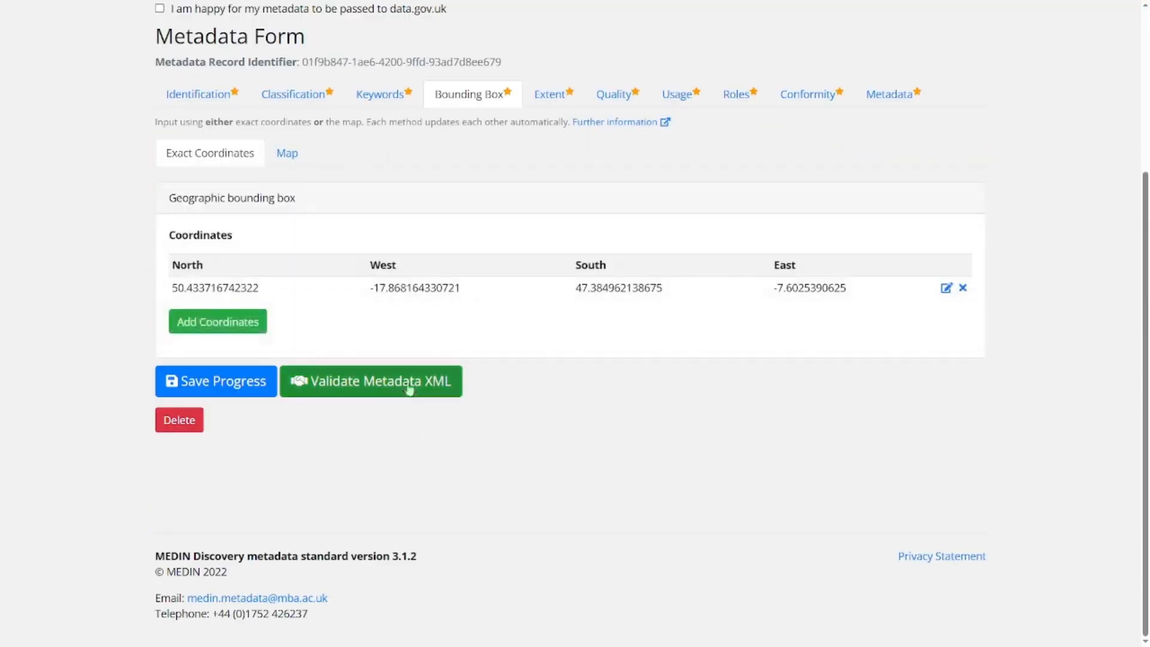
In the Extent section, add Seavox regions based on the bounding boxes and look through the list of available regions
left_click(550, 95)
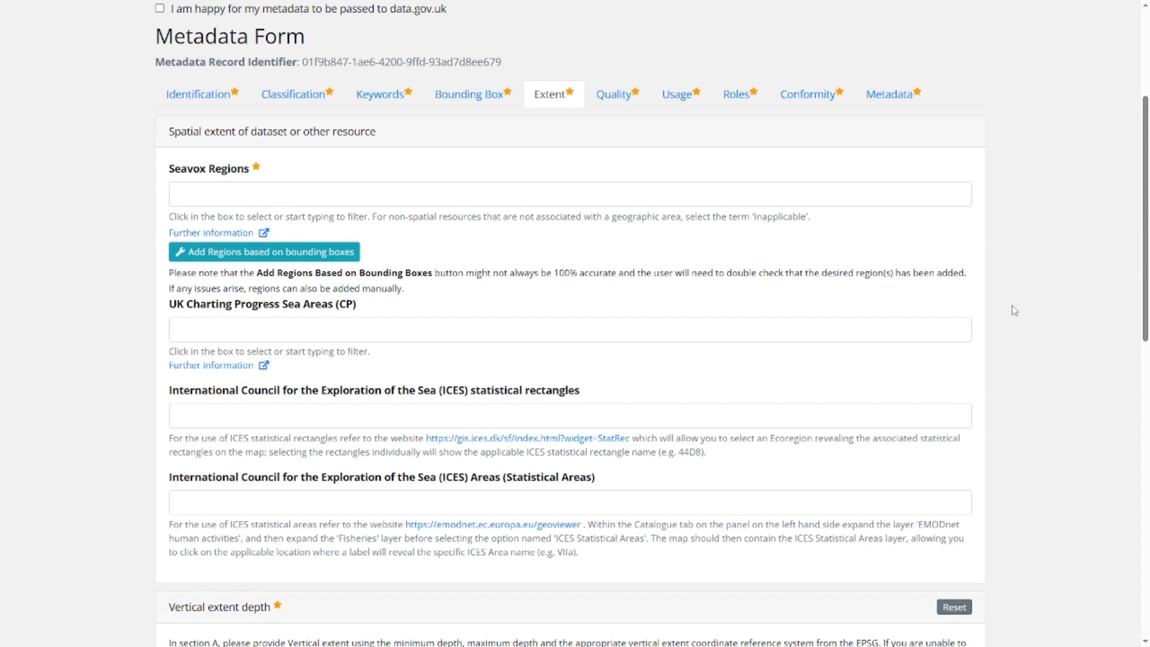
left_click(283, 258)
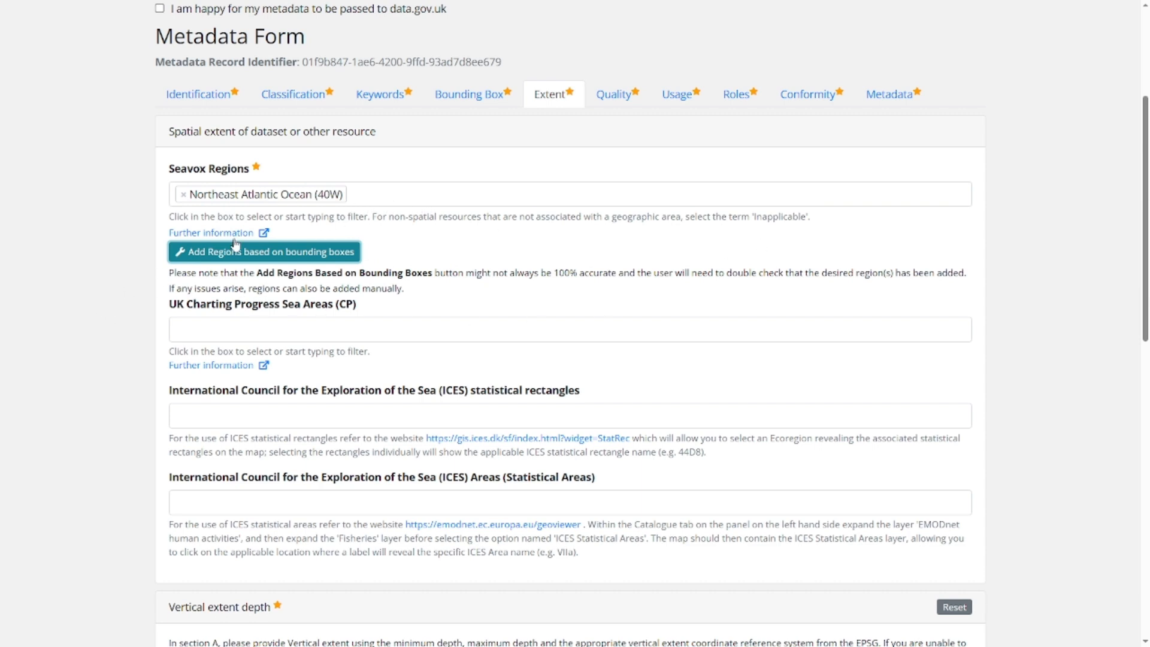
left_click(421, 196)
scroll(327, 288, "down", 10)
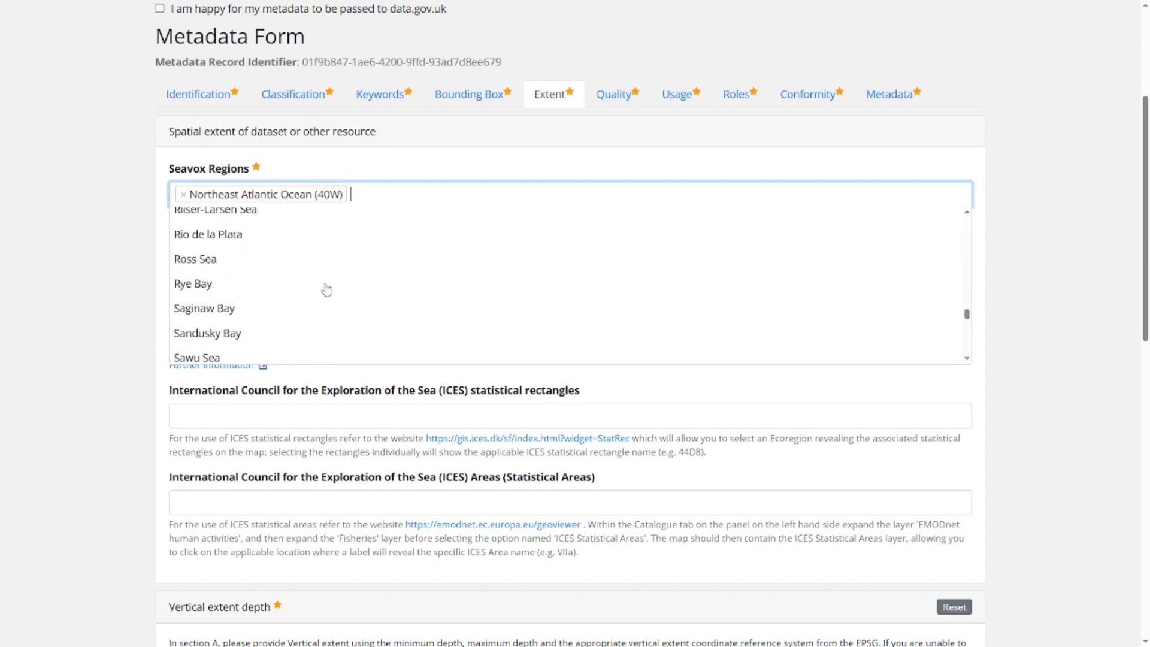
scroll(326, 289, "down", 6)
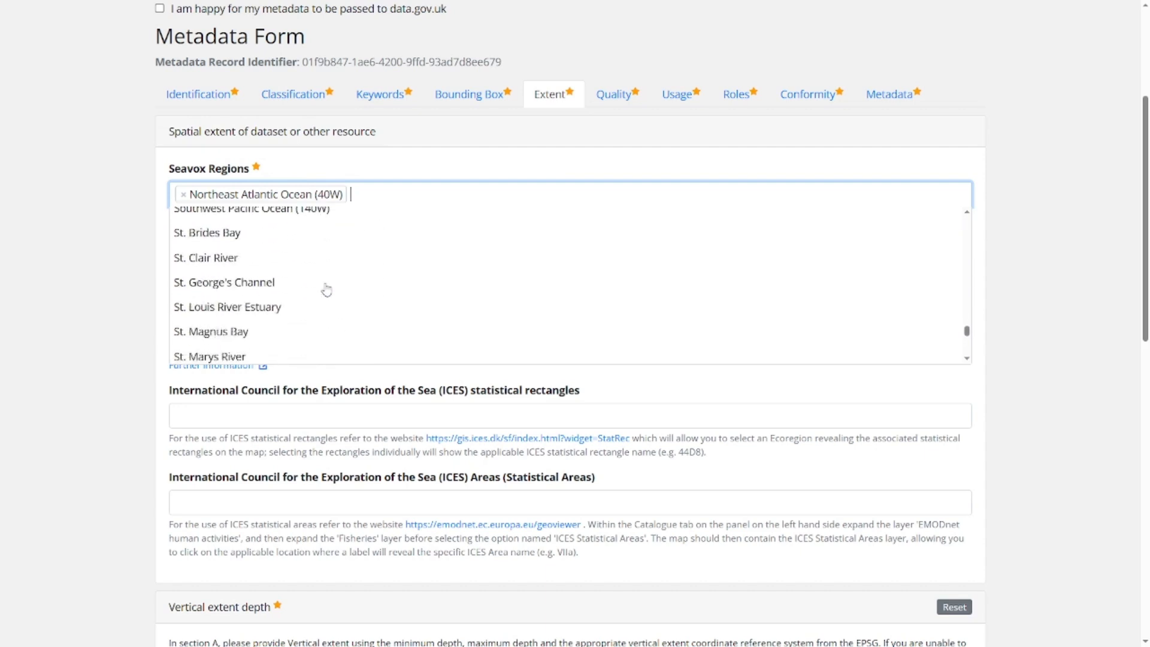
left_click(72, 206)
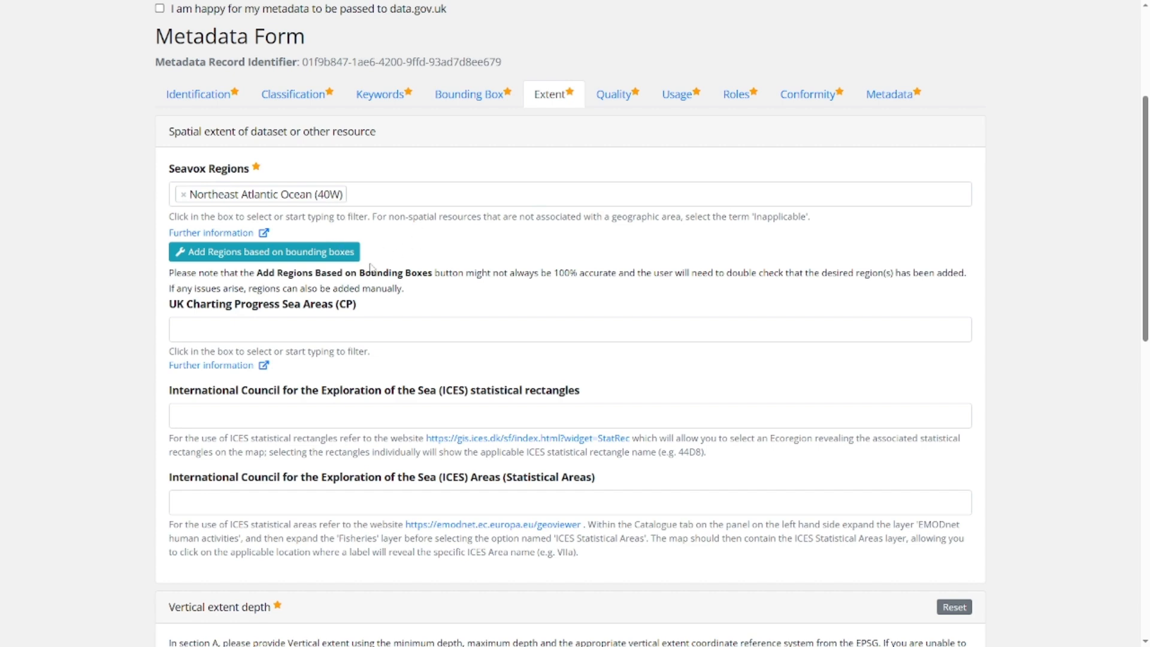
Add "Celtic Sea" to the Seavox Regions manually
left_click(396, 198)
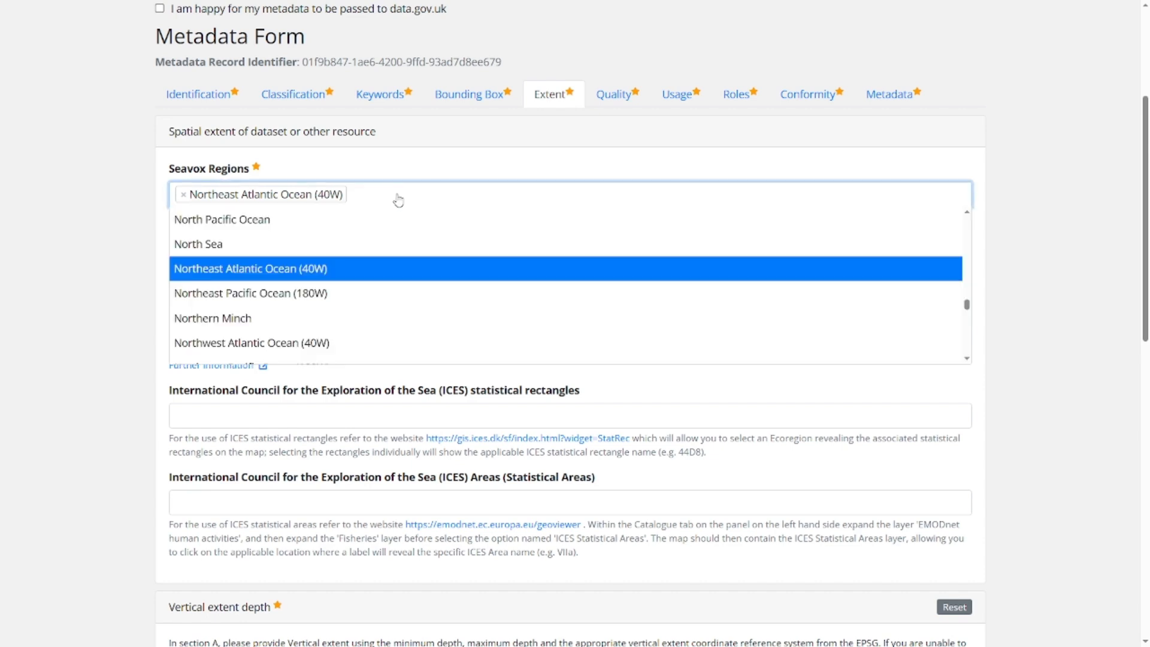
type("cel")
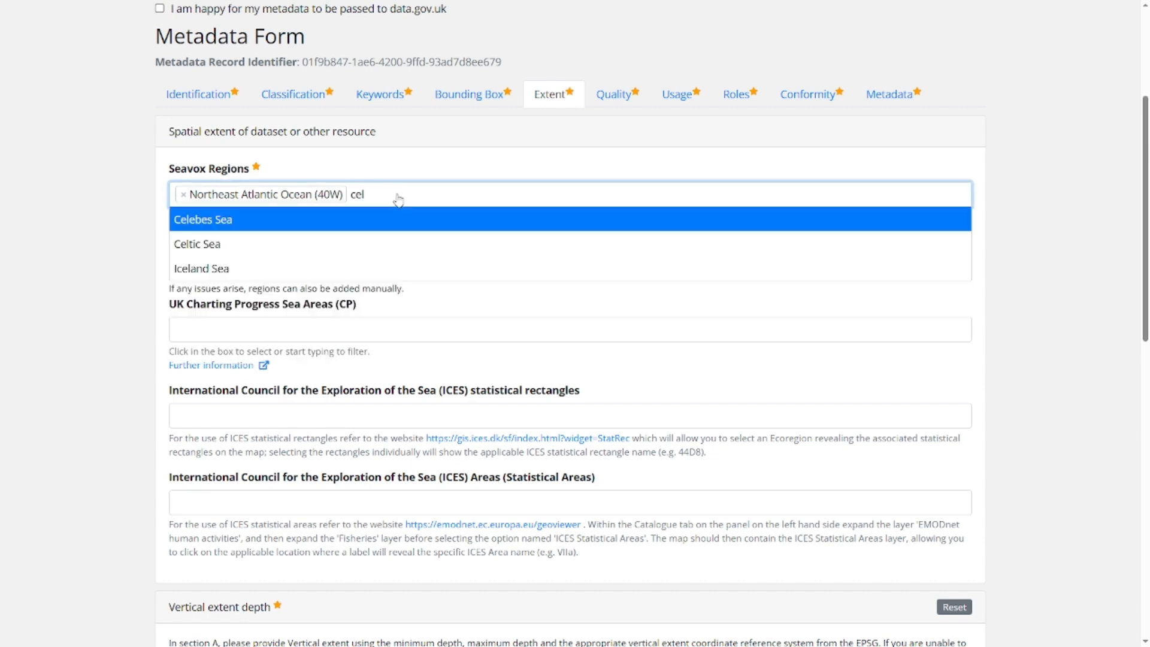
left_click(342, 243)
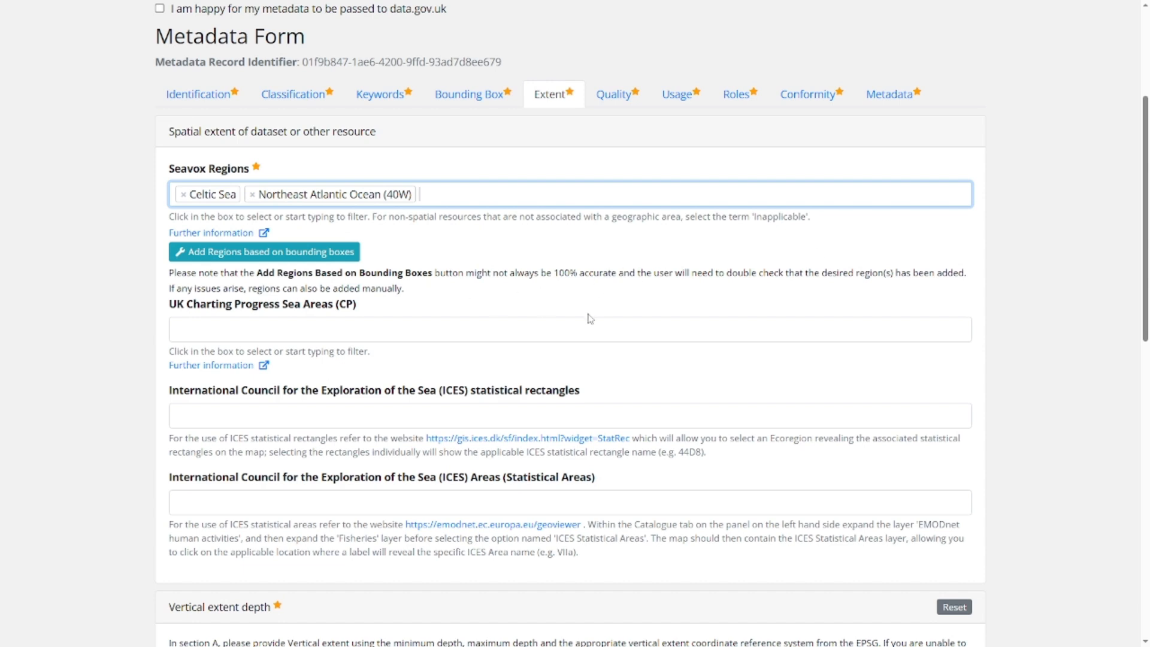
Add "water column boundary layer" as the vertical extent keyword in part B of the vertical extent depth
scroll(520, 372, "down", 1)
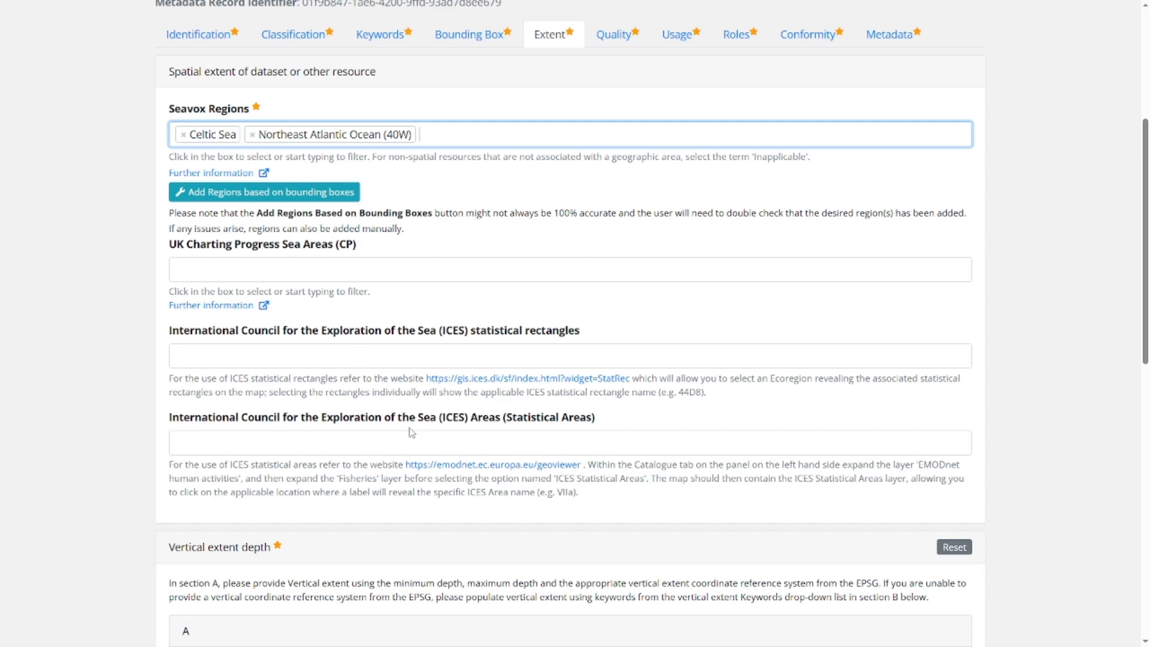
scroll(365, 503, "down", 4)
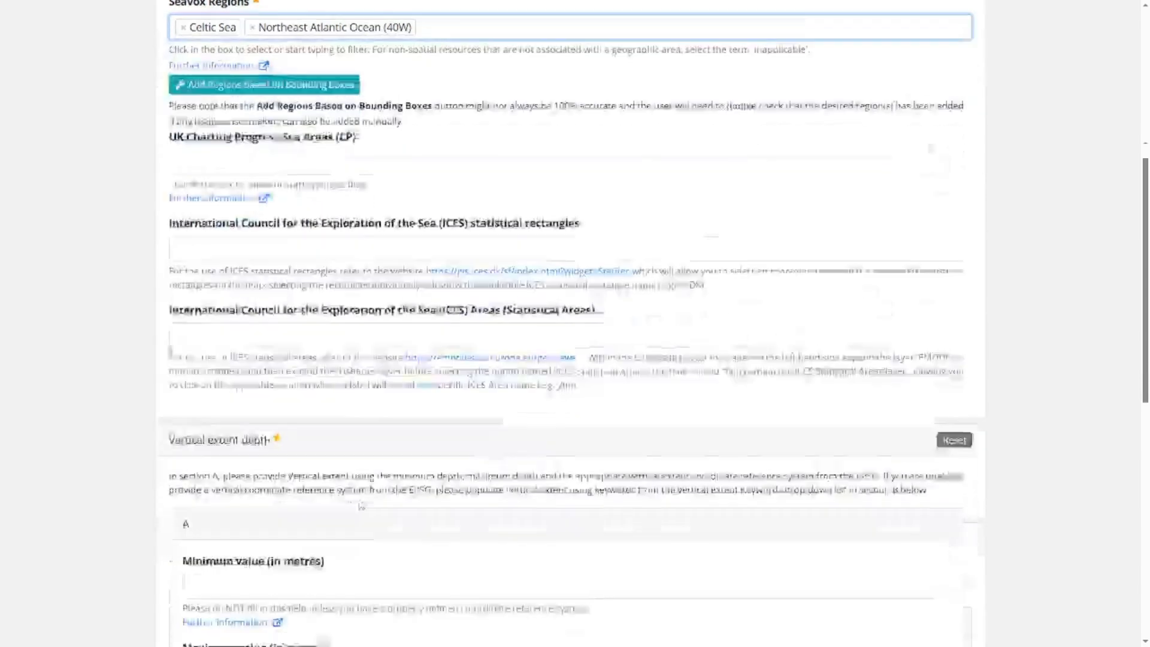
scroll(326, 189, "up", 4)
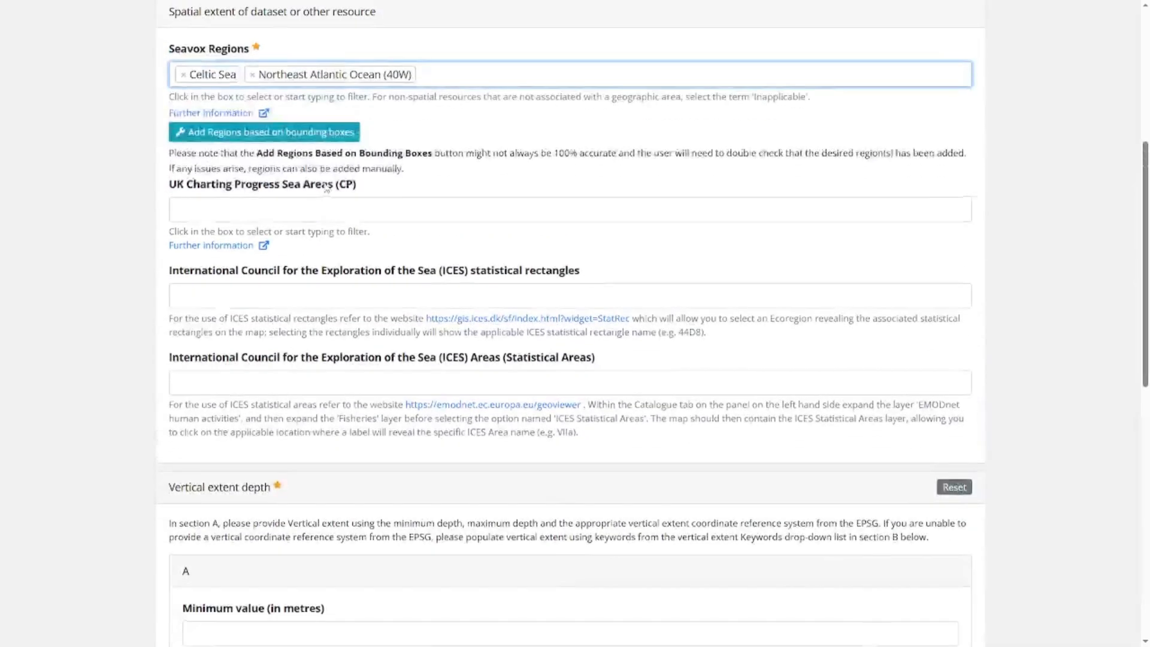
scroll(327, 188, "down", 3)
scroll(327, 188, "down", 6)
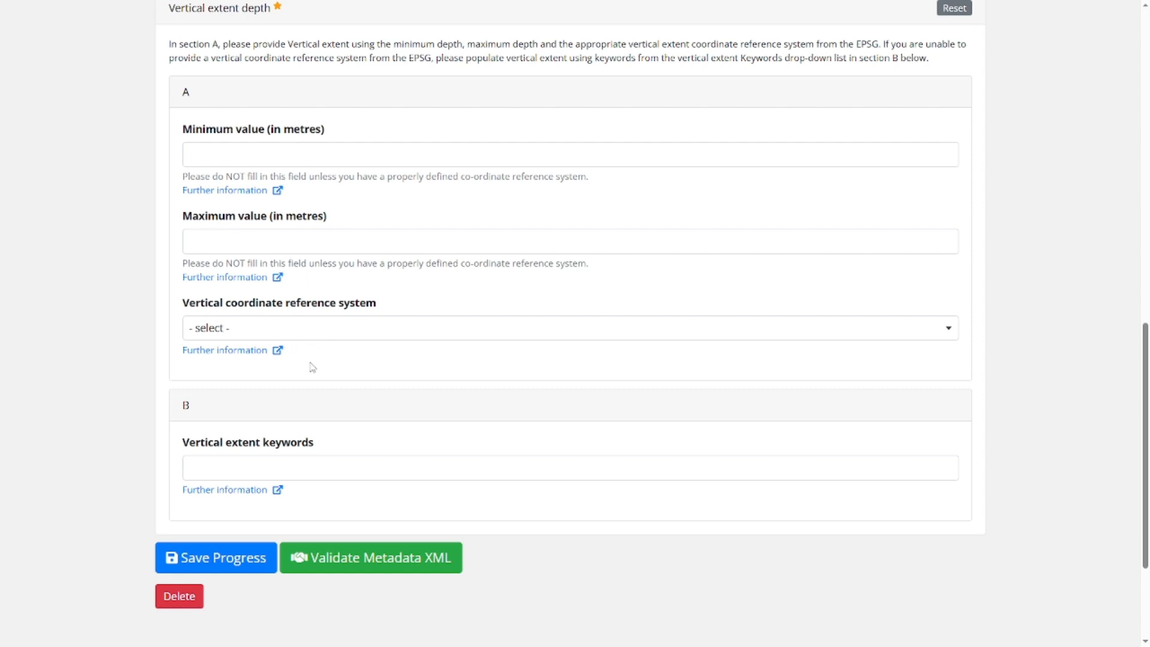
scroll(311, 367, "down", 1)
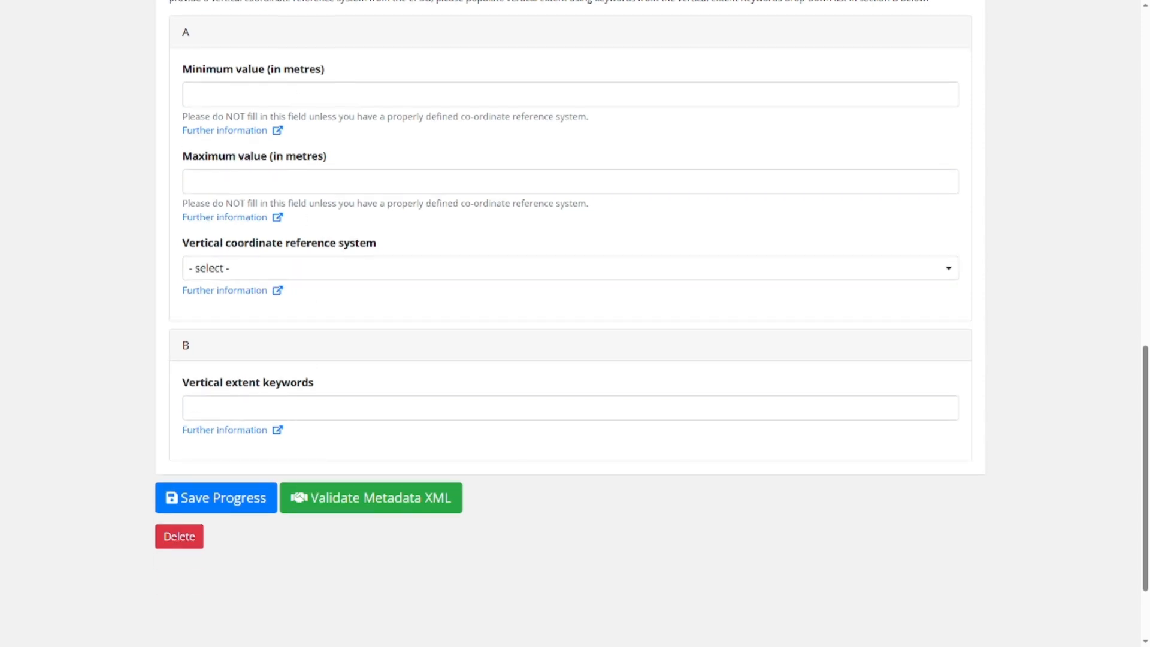
left_click(259, 414)
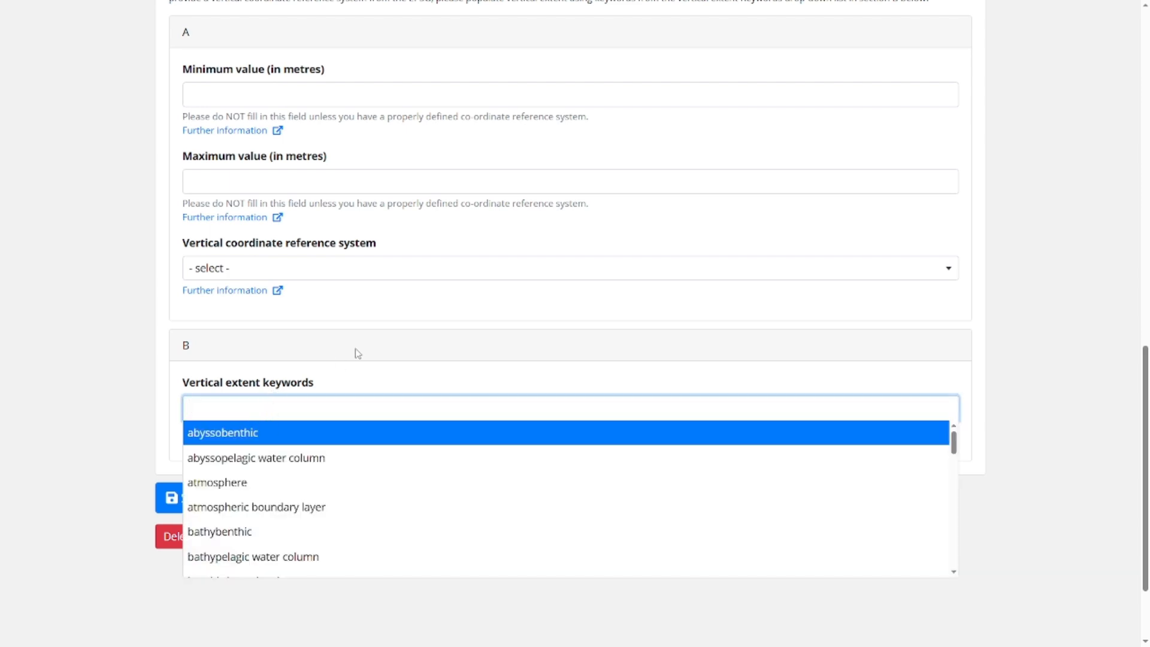
scroll(328, 458, "down", 1)
scroll(328, 458, "down", 3)
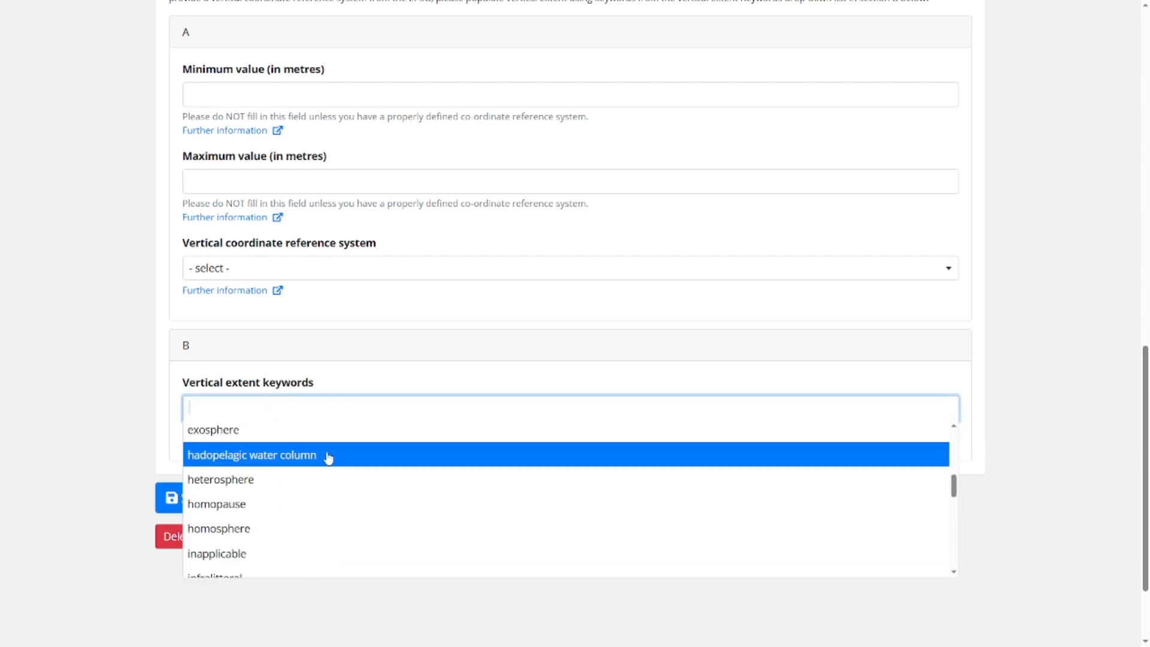
scroll(329, 458, "down", 5)
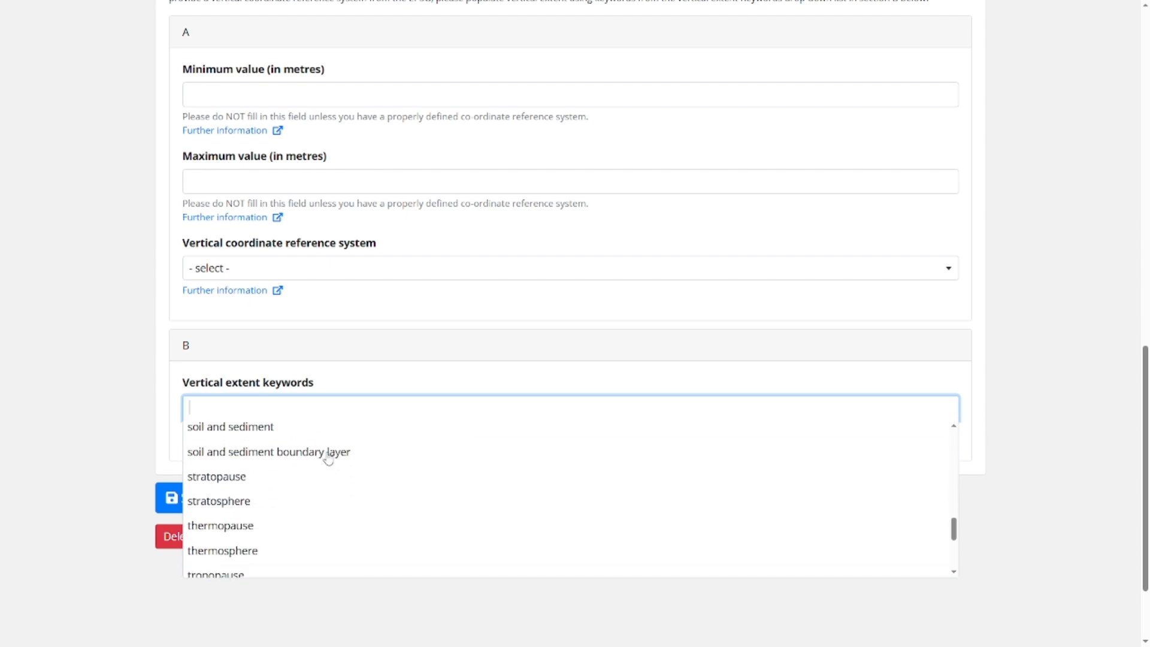
scroll(329, 458, "down", 3)
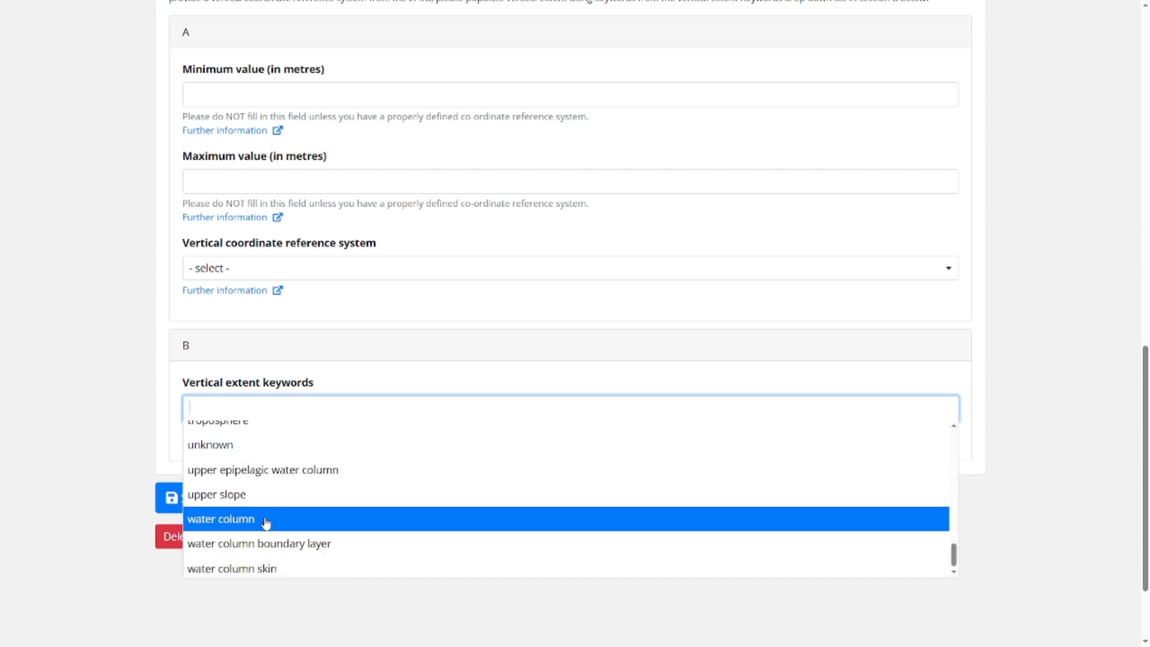
left_click(271, 544)
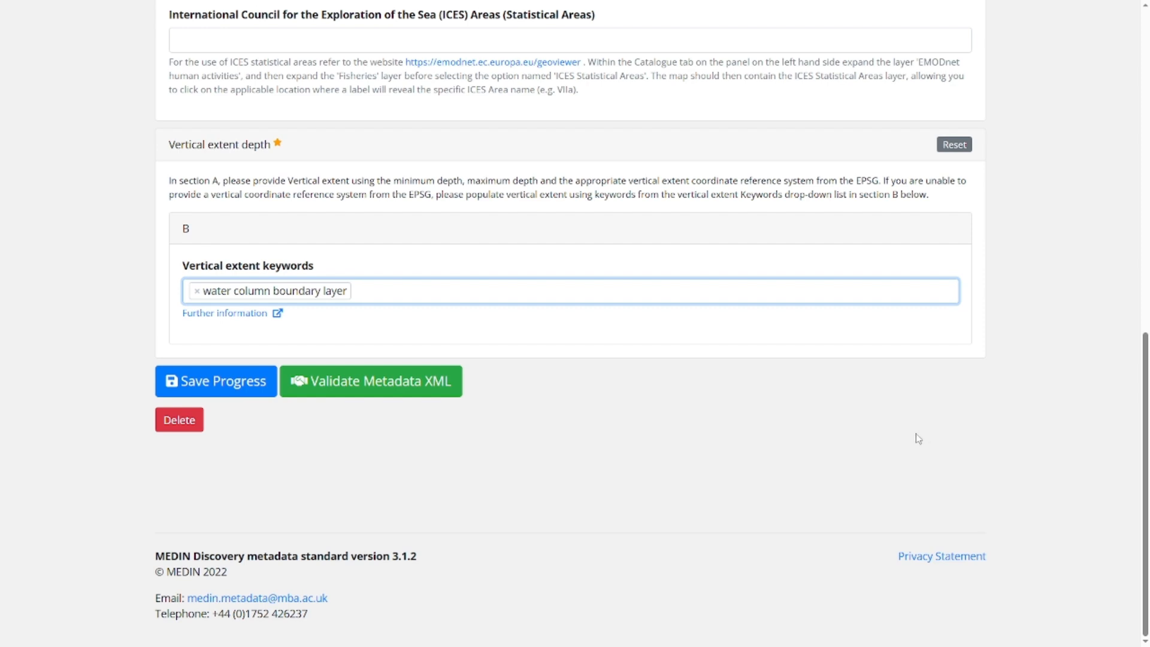
Save the record's progress and go to the Quality section to view its fields
scroll(919, 439, "up", 2)
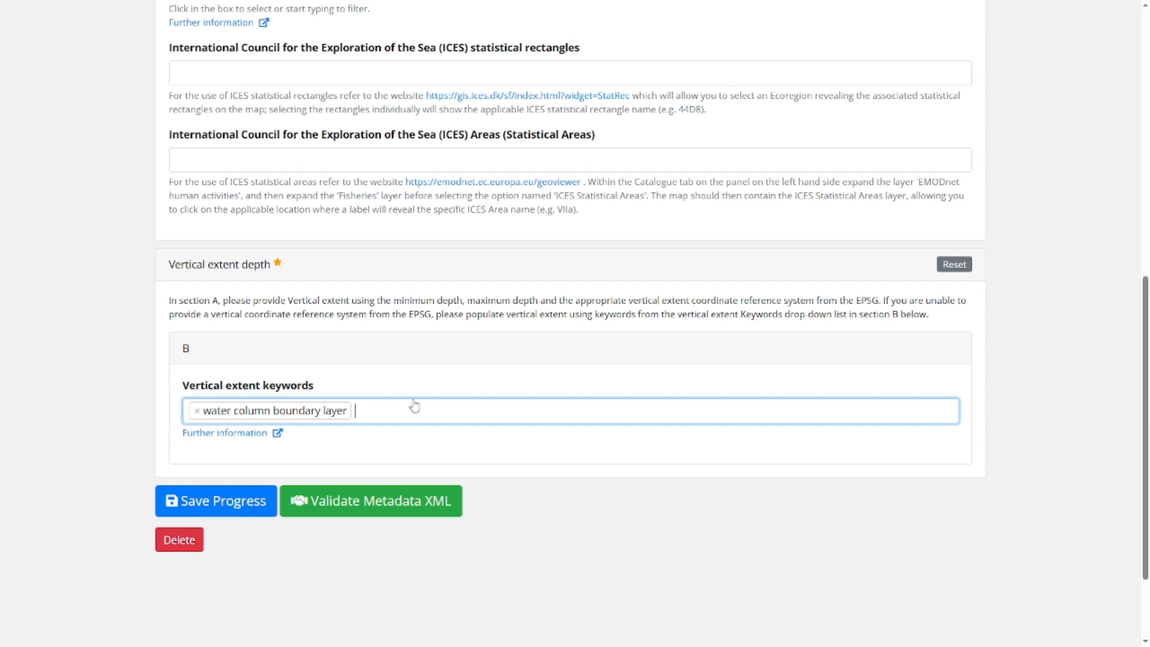
left_click(234, 509)
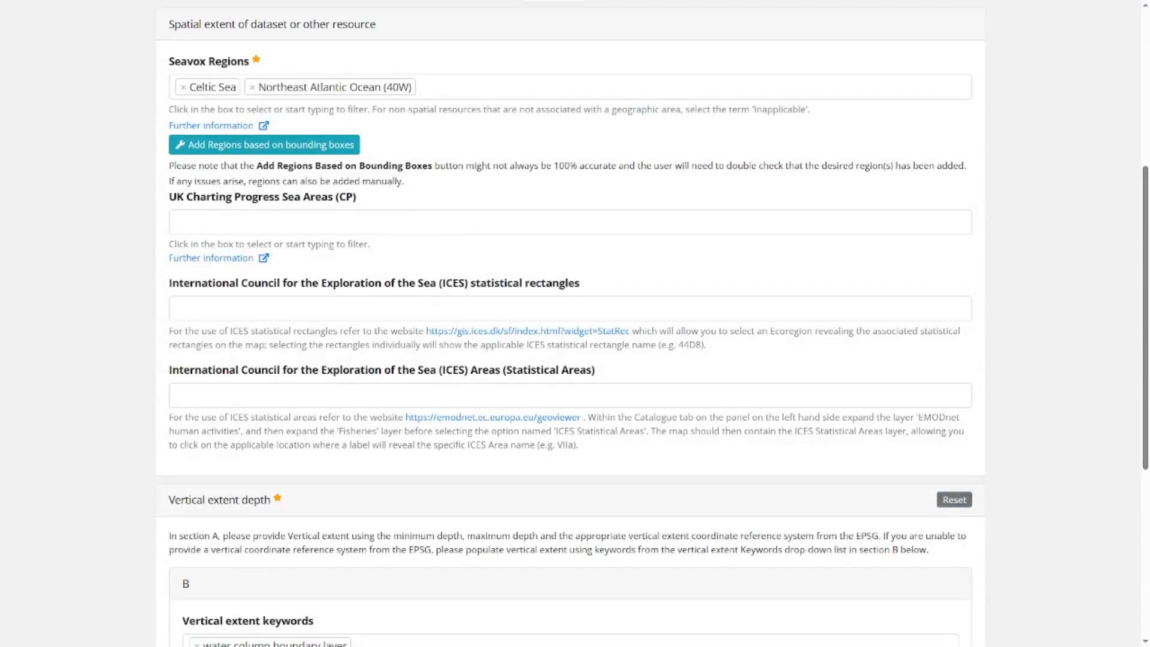
scroll(545, 197, "up", 5)
left_click(621, 293)
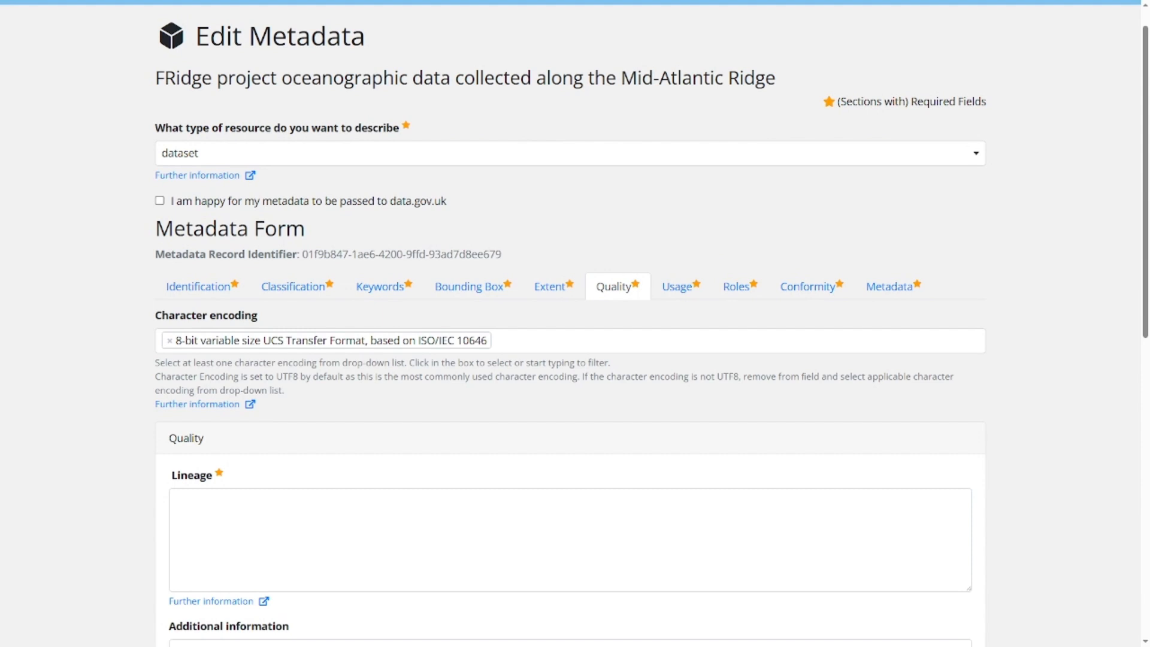
scroll(698, 488, "down", 2)
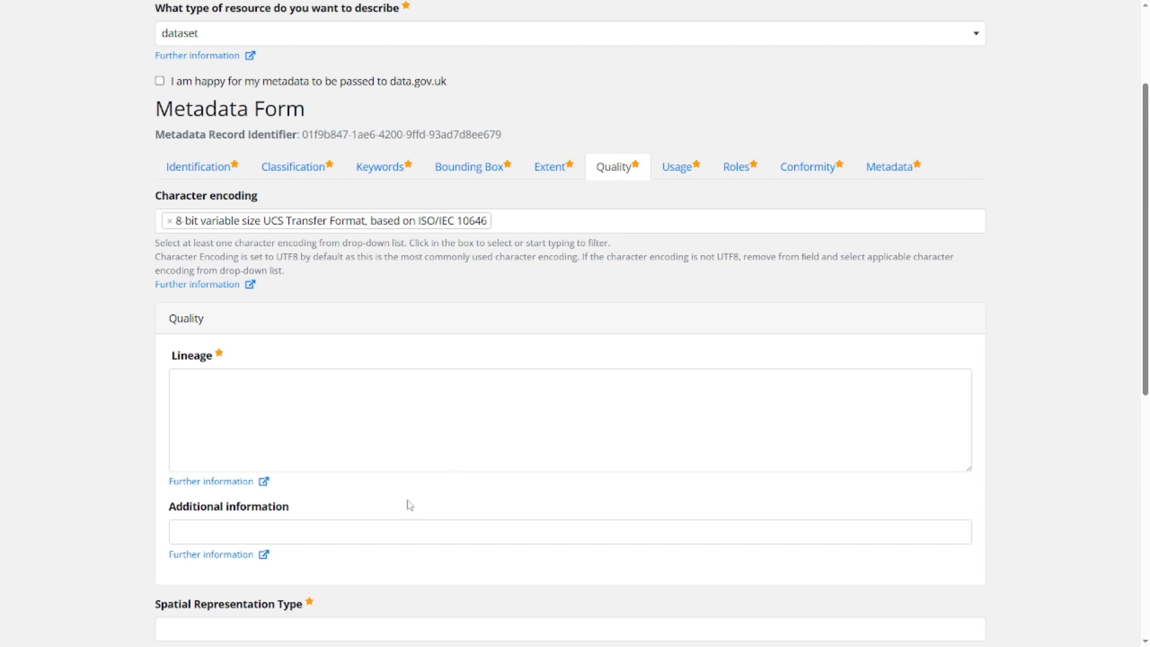
scroll(682, 518, "down", 2)
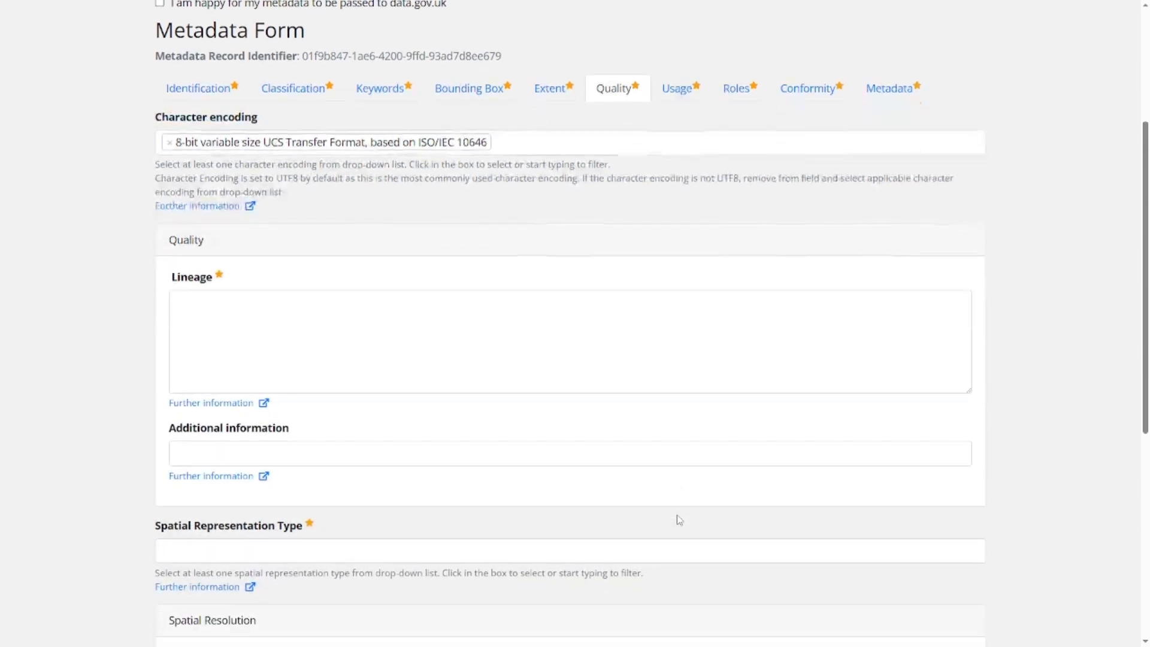
scroll(678, 520, "up", 1)
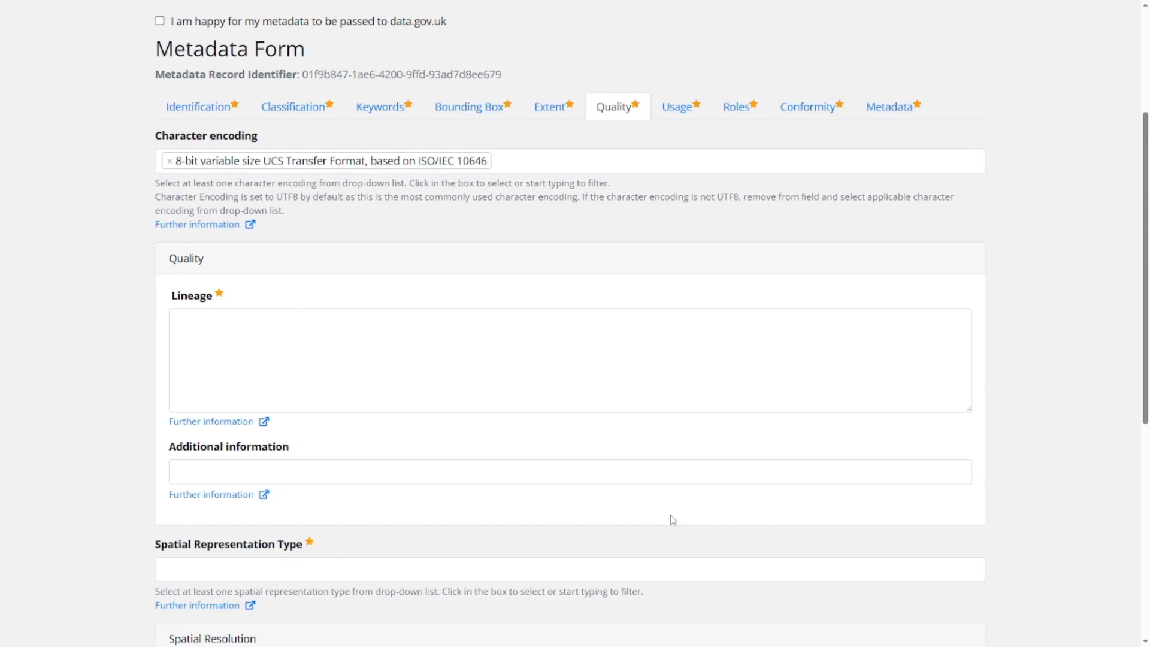
Try adding "Japanese code set used for electronic transmission" to the character encoding, and remove it again
left_click(513, 168)
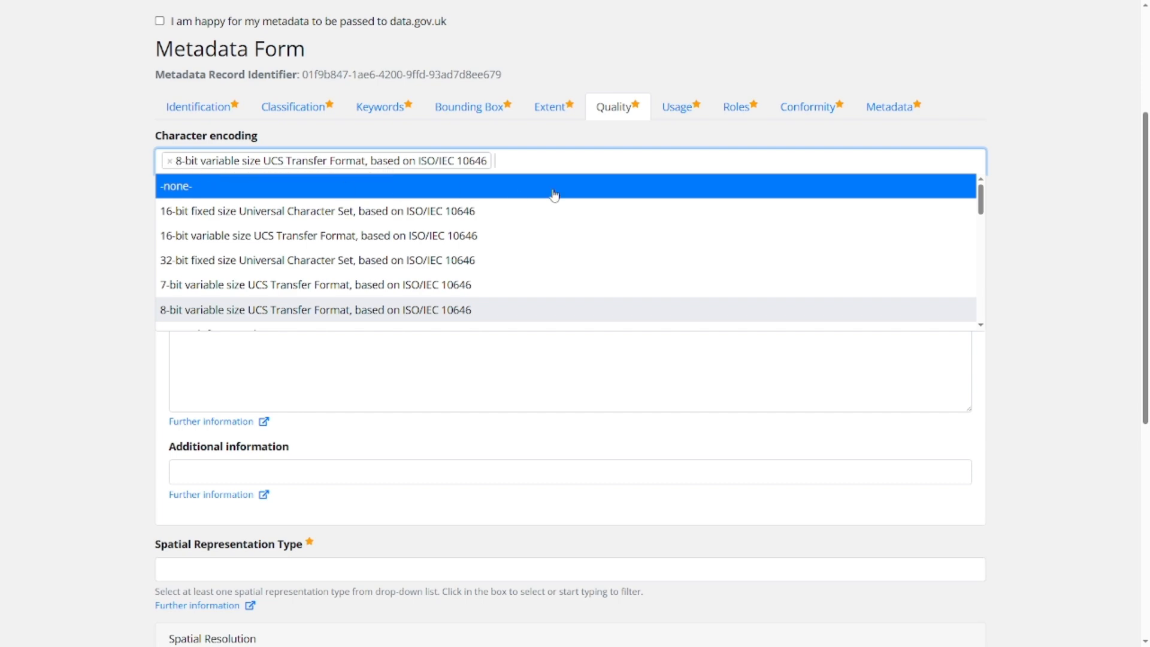
scroll(535, 274, "down", 5)
scroll(536, 275, "up", 4)
scroll(536, 277, "down", 1)
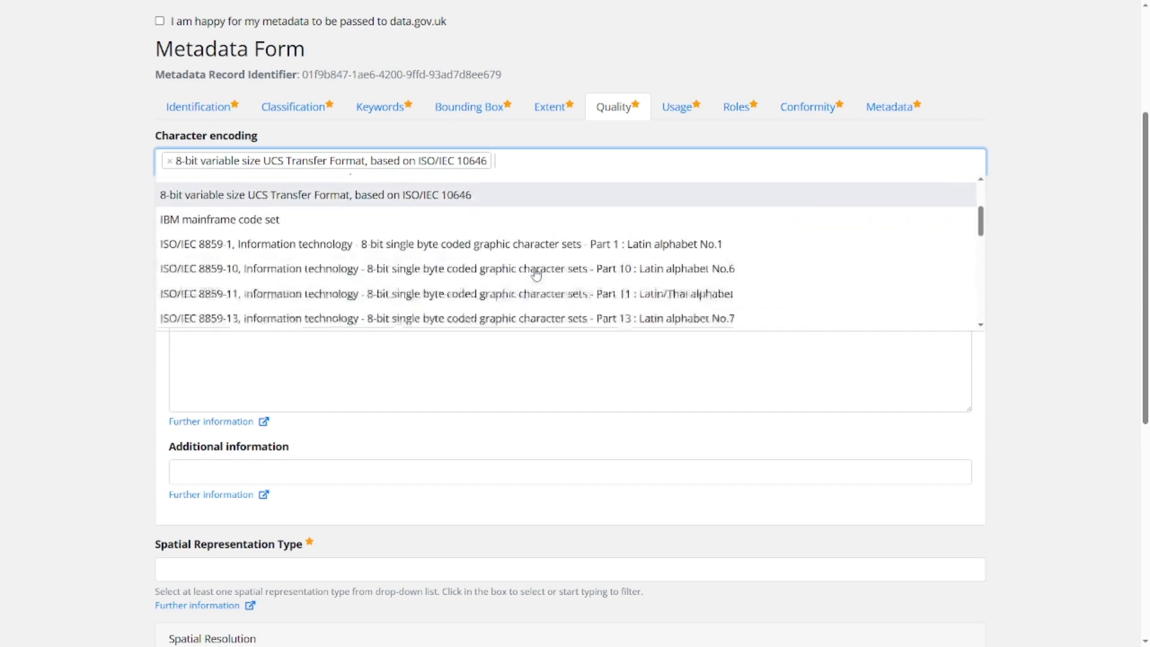
scroll(367, 225, "up", 2)
scroll(365, 227, "down", 3)
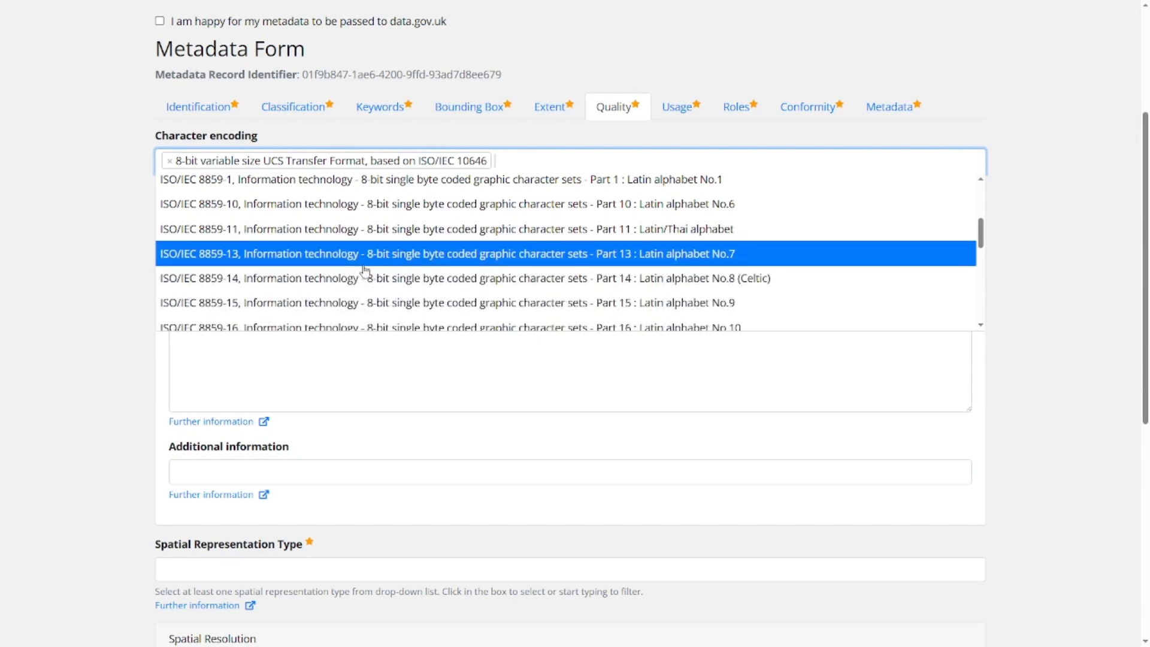
scroll(364, 271, "down", 4)
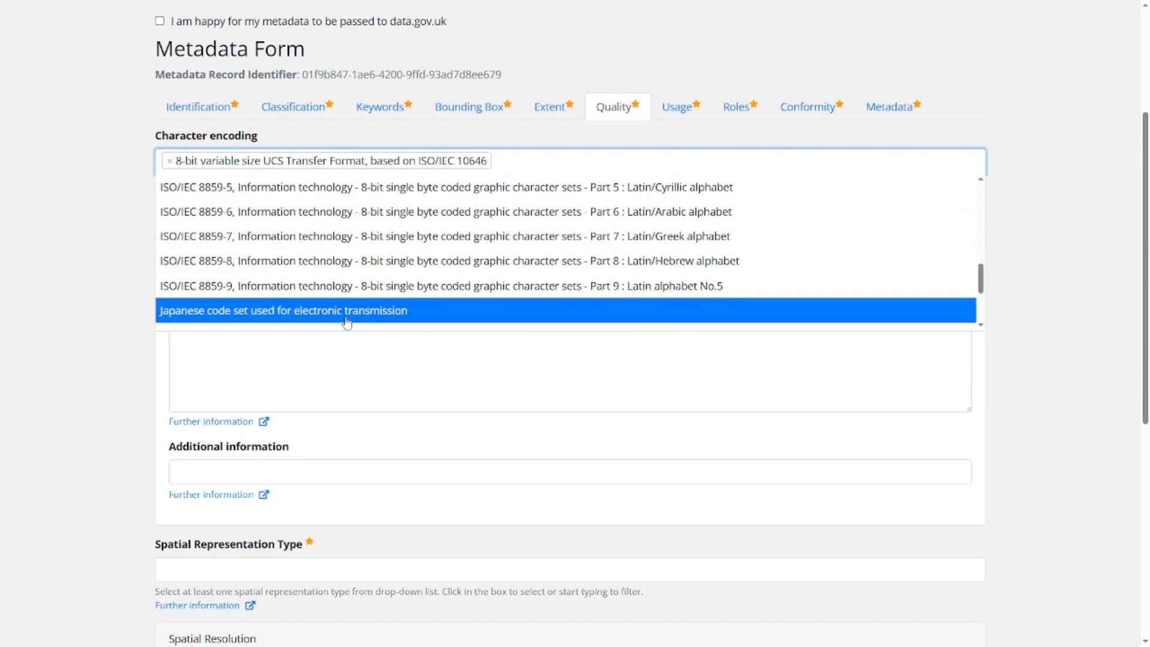
left_click(415, 312)
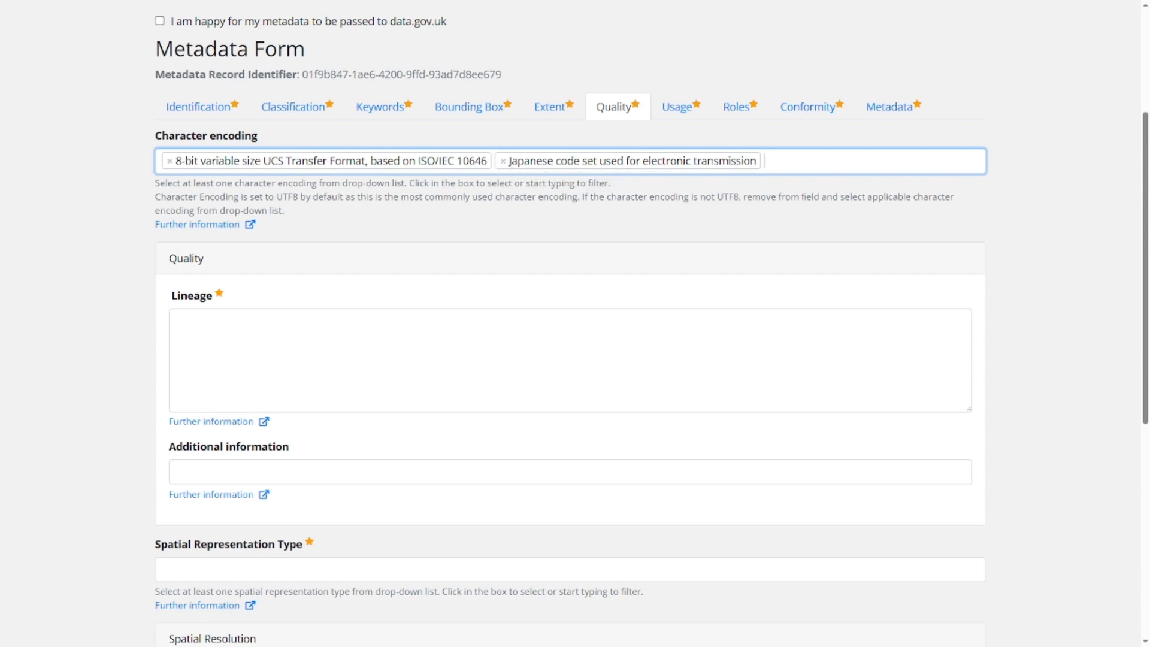
left_click(503, 160)
left_click(622, 133)
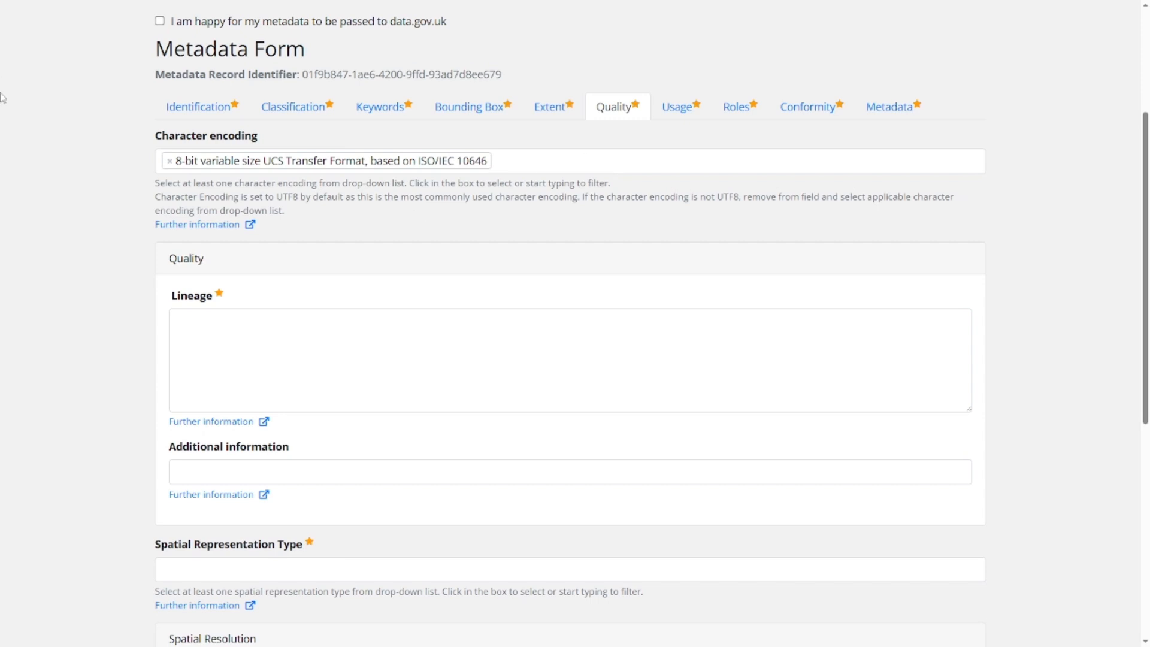
Fill in the Lineage with the statement on the FRidge project's dataset creation, BODC ingestion, quality control and data supply
left_click(359, 329)
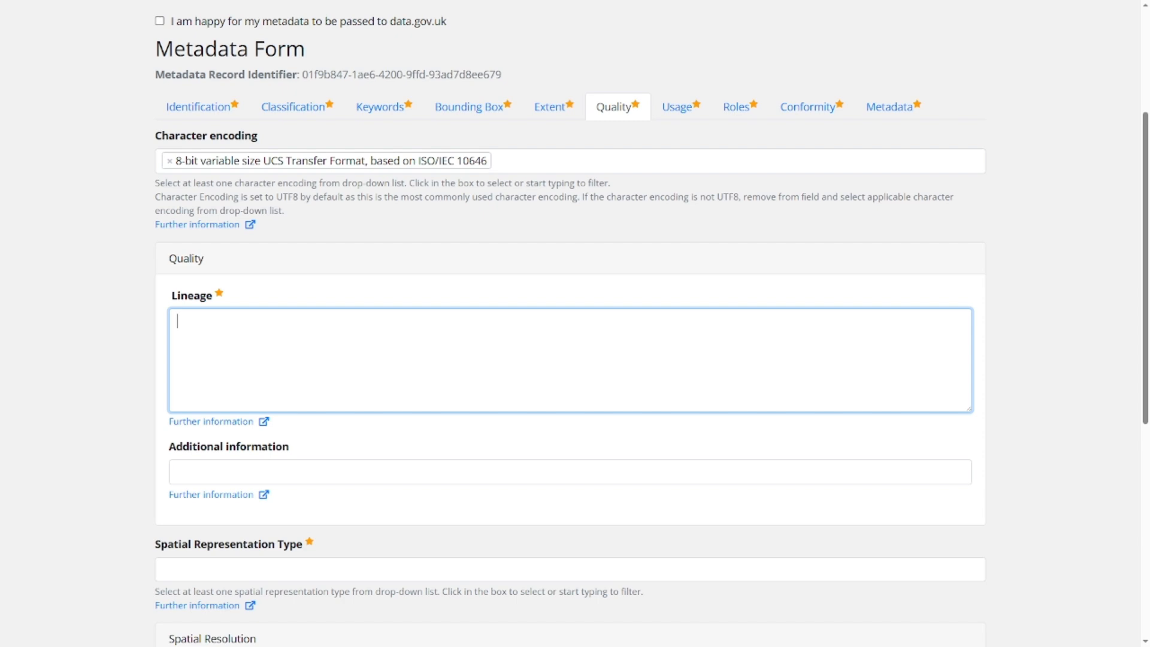
key("alt+Tab")
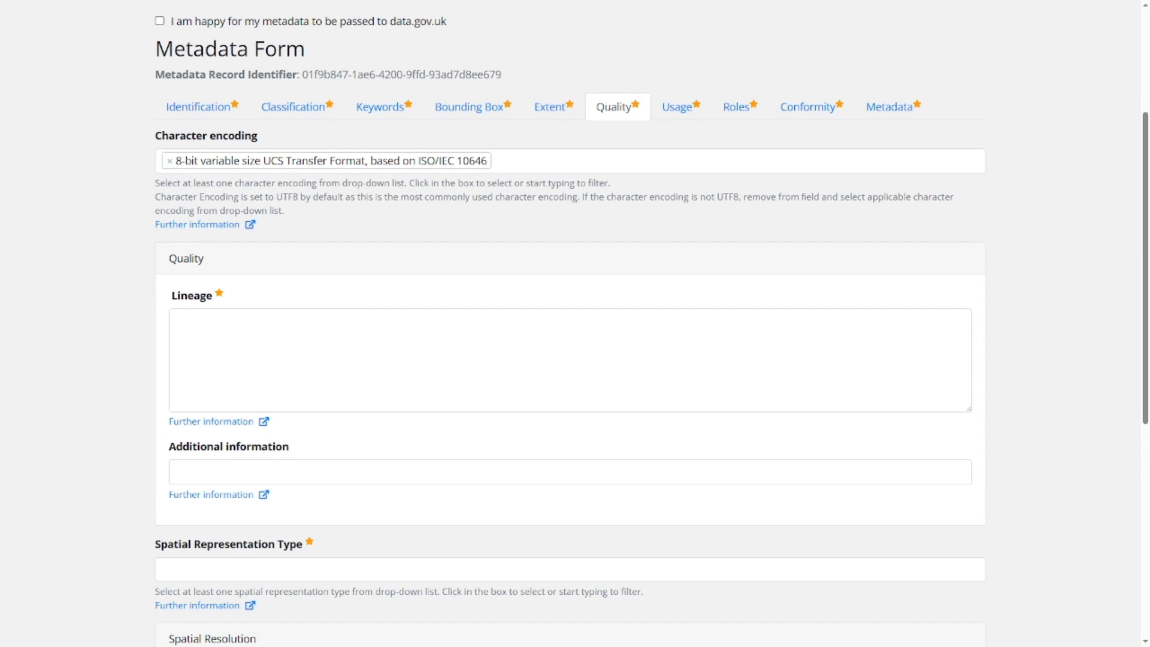
left_click(349, 336)
type("This dataset was created by scientists for the 'FRidge: The impact of mid-Ocean Ridges on the Ocean's Iron Cycle' project, which ran from 2017 to 2020, following their in-house data processing and quality control procedures. The data were then provided to the British Oceanographic Data Centre (BODC) for ingestion into one of the schemas of the National Oceanographic Database (NODB). During ingestion BODC undertake quality control, documentation and metadata enhancement procedures appropriate to the type of data. For an overview please see http://www.bodc.ac.uk/about/informationtechnology/dataprocessing_steps/. BODC supply full information about data collection, data processing and data quality with all data requests to enable users to assess data suitability themselves.")
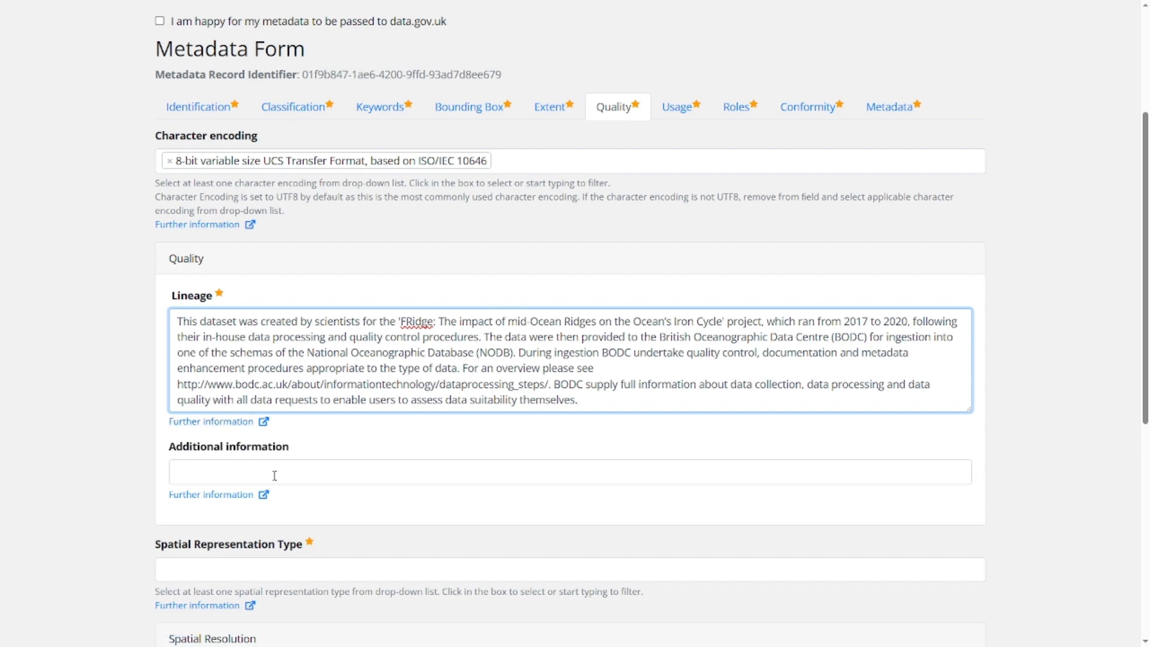
Leave Additional information blank and set the Spatial Representation Type to vector
left_click(255, 472)
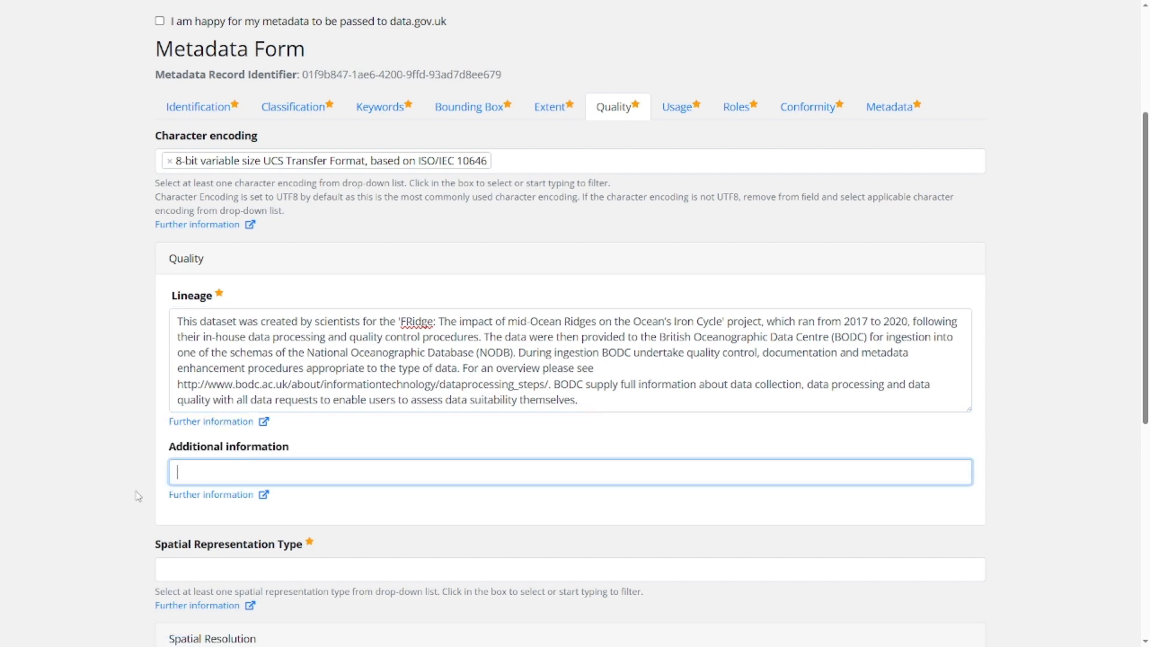
scroll(530, 346, "down", 4)
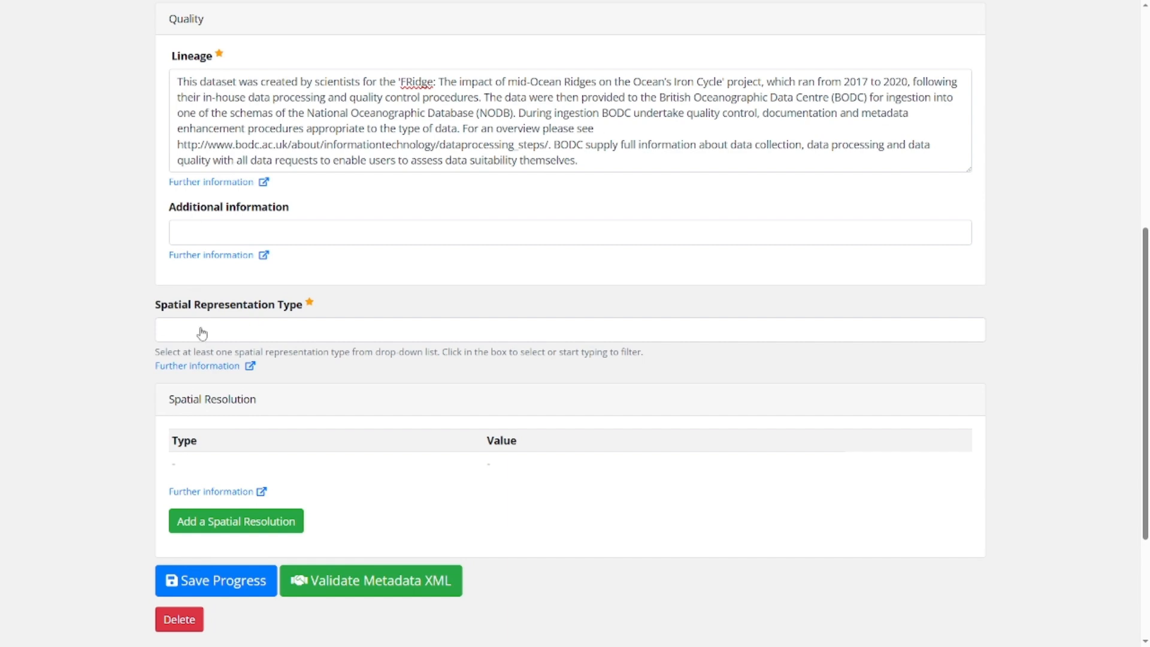
left_click(228, 233)
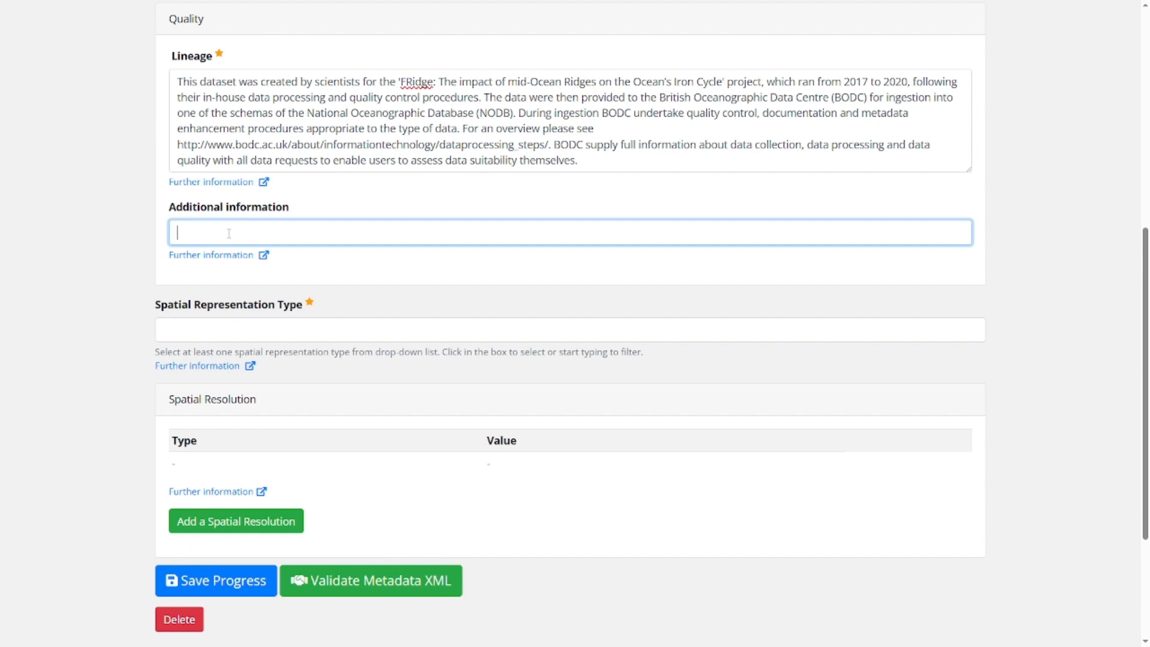
left_click(207, 335)
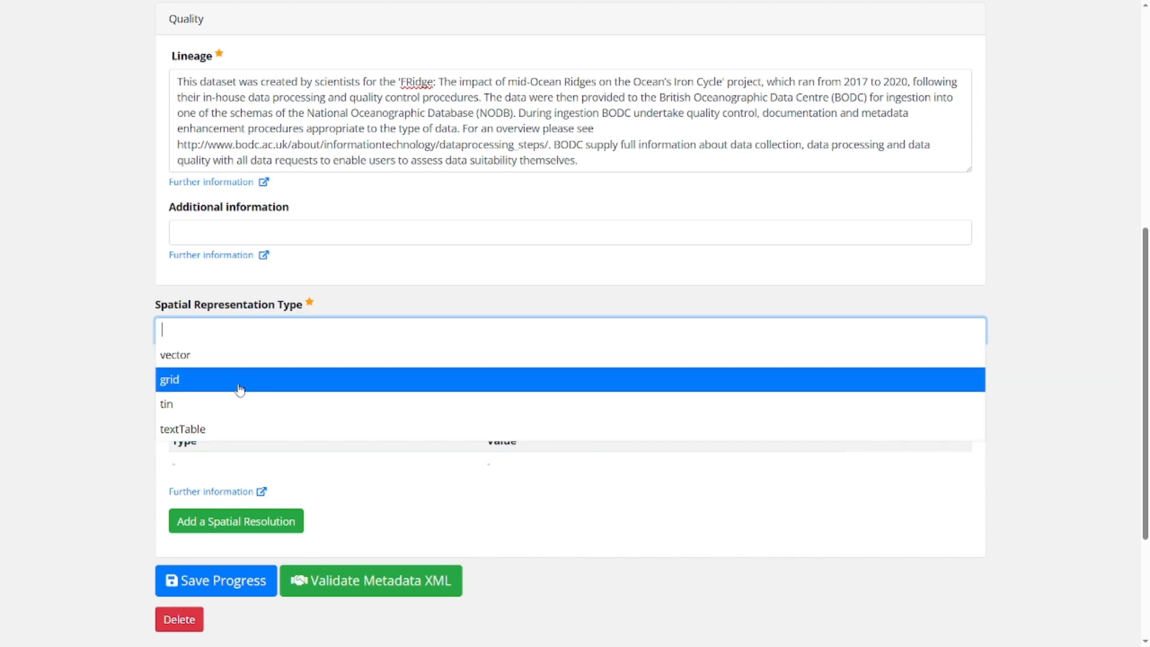
left_click(195, 362)
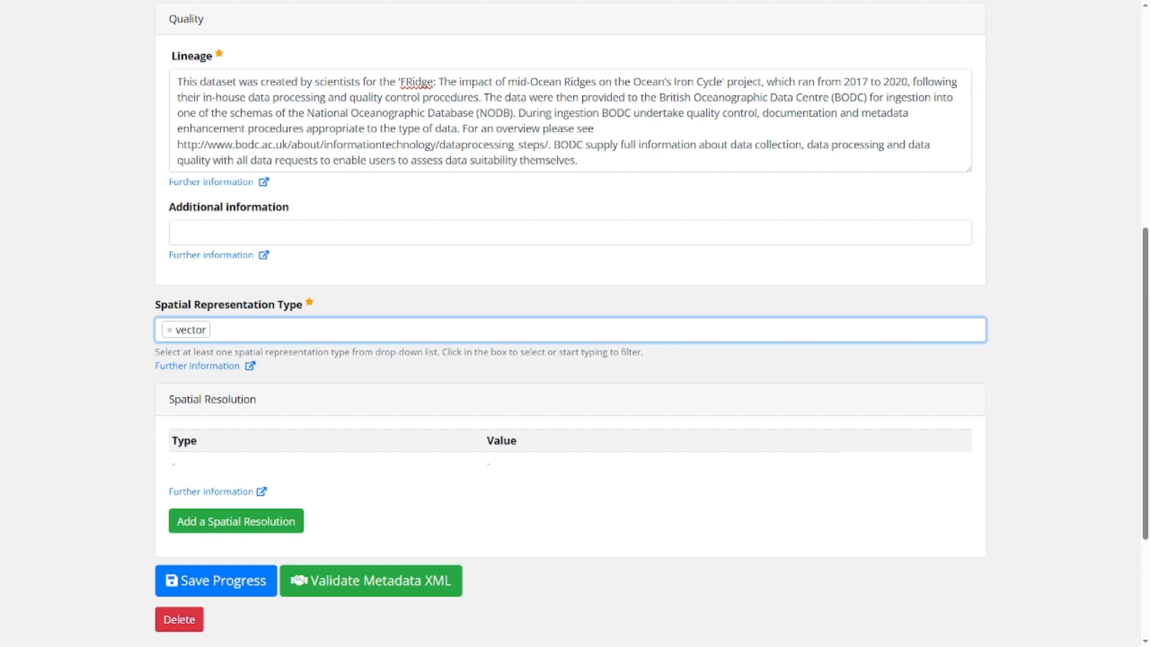
Add a spatial resolution of type Distance with the value 500
left_click(218, 524)
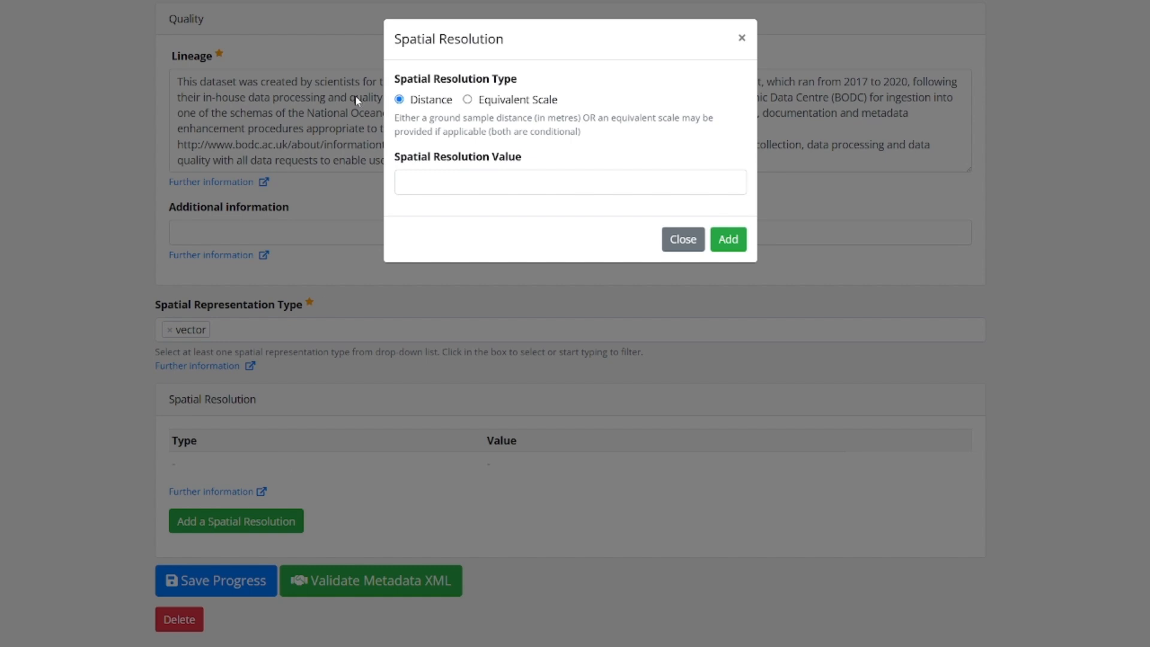
left_click(426, 181)
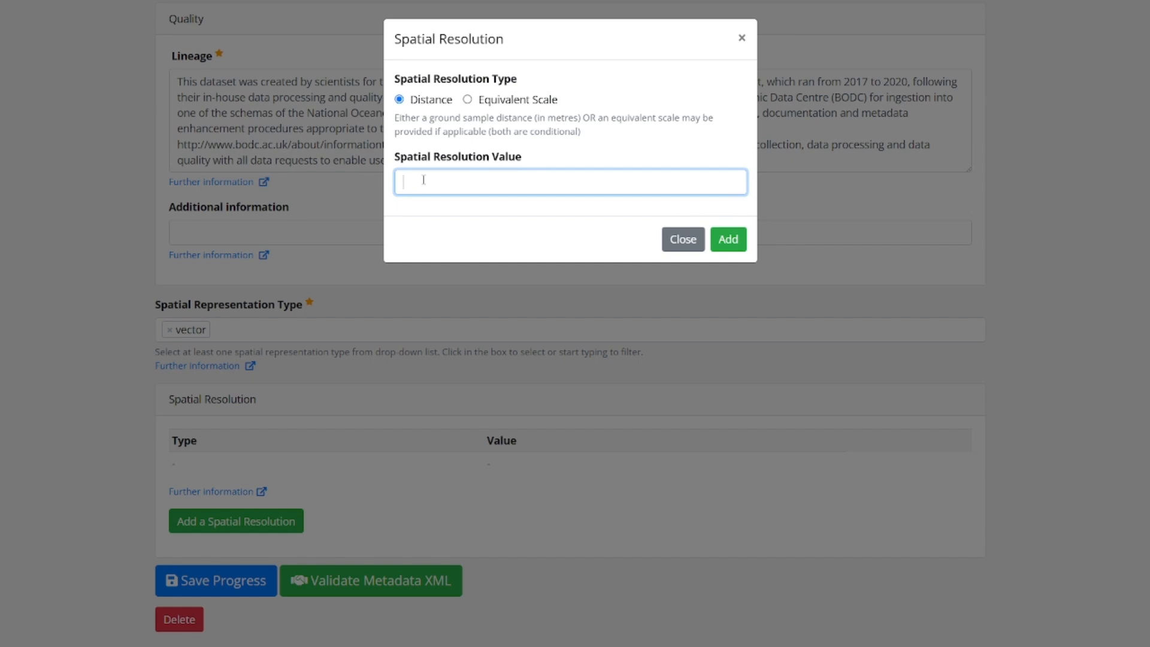
type("500")
left_click(729, 241)
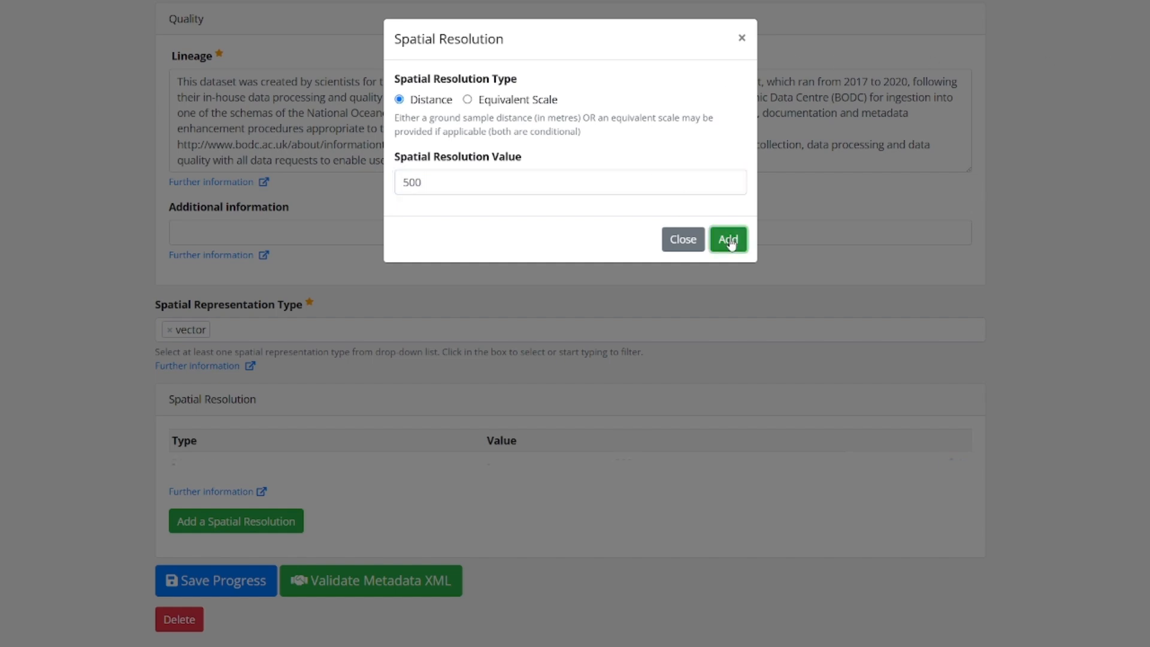
Save the record's progress and go to the Usage section to view its constraint fields
left_click(232, 571)
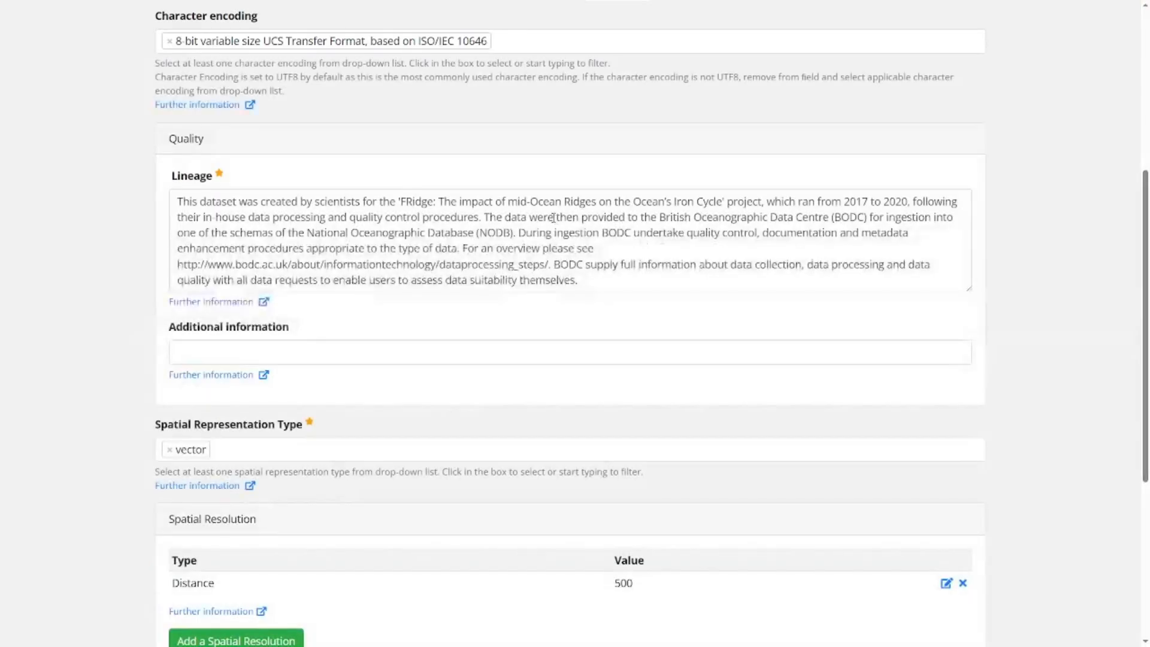
scroll(646, 253, "up", 5)
left_click(676, 231)
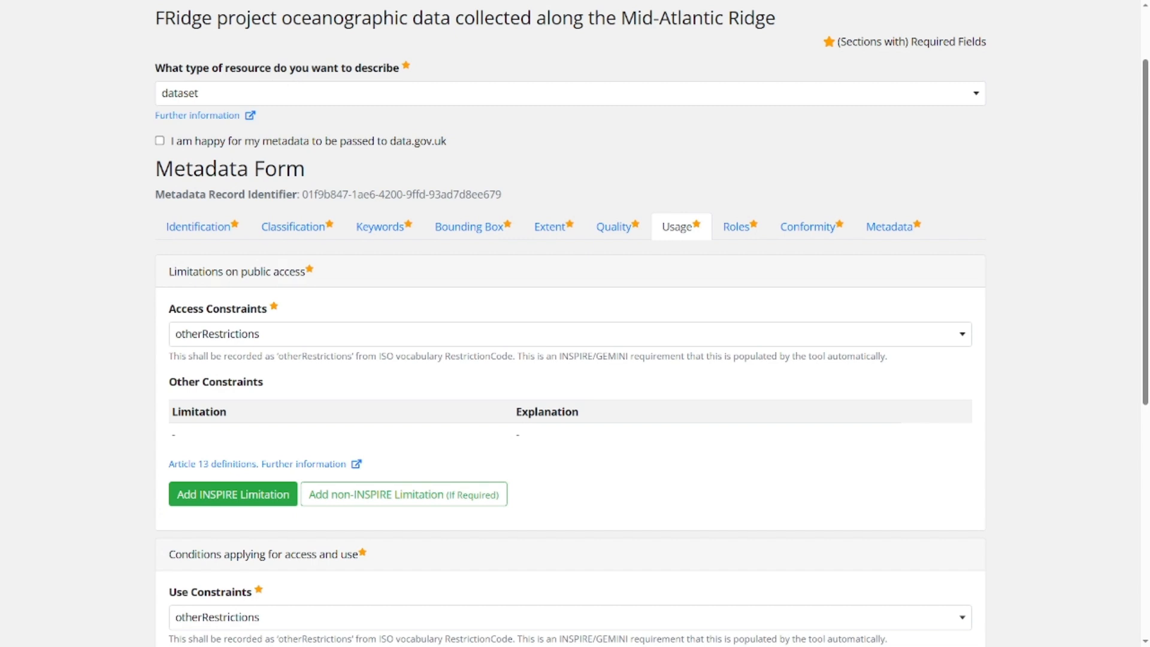
scroll(363, 357, "down", 3)
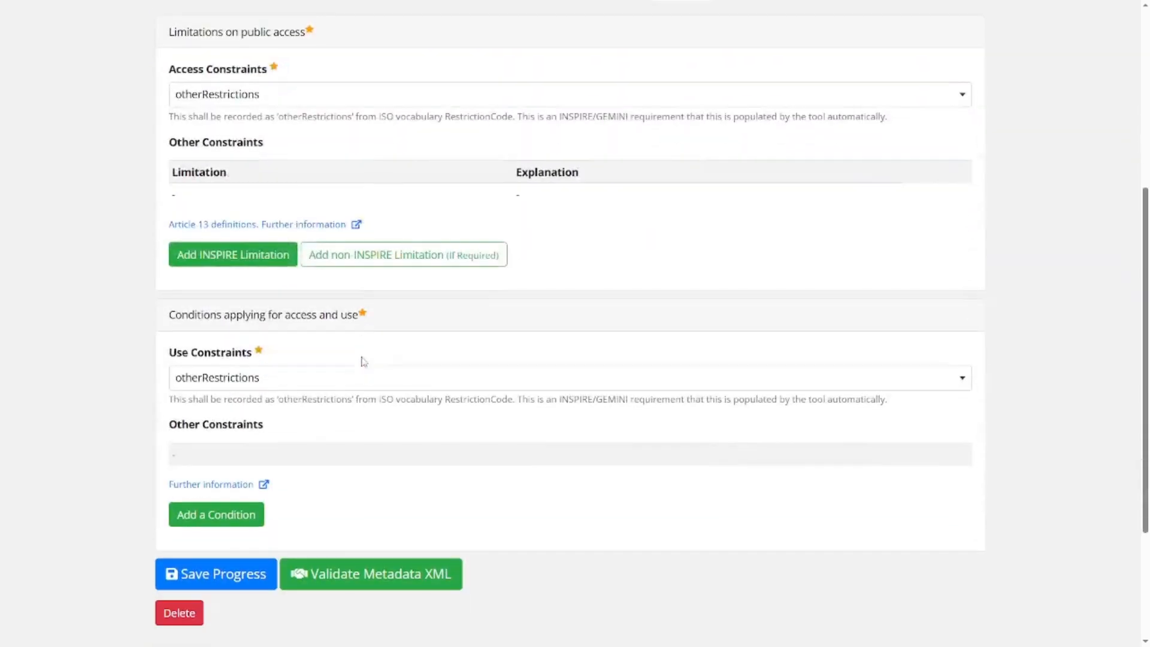
scroll(362, 359, "up", 1)
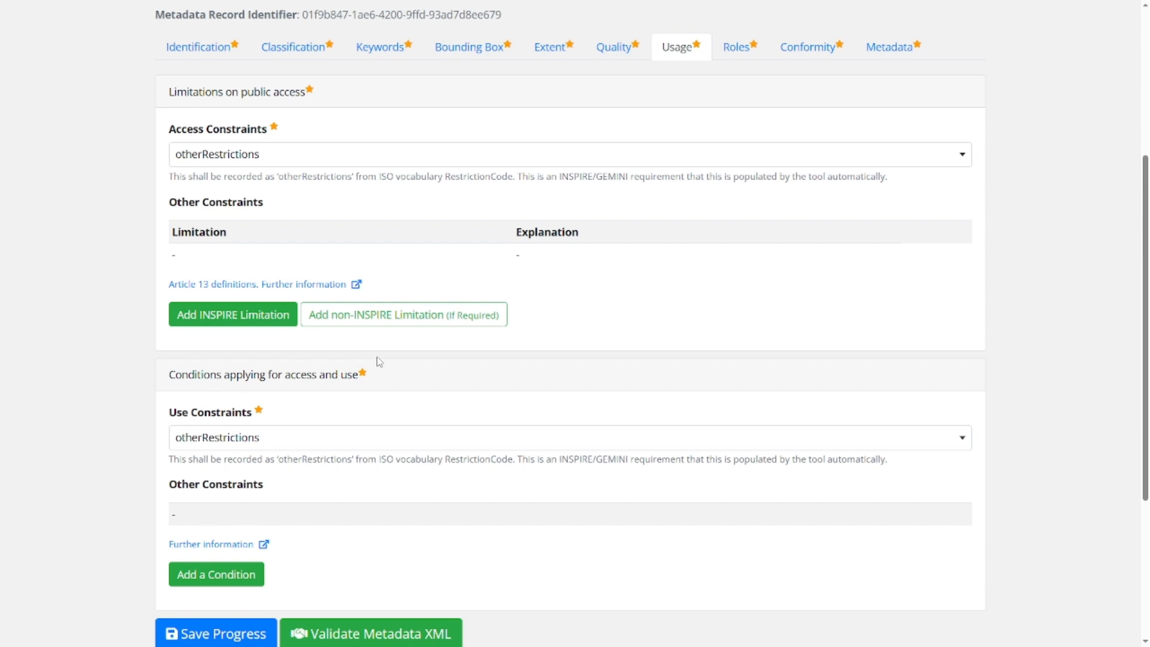
Add the INSPIRE limitation "no limitations to public access" with the explanation "2 year embargo period expired"
left_click(215, 316)
left_click(657, 114)
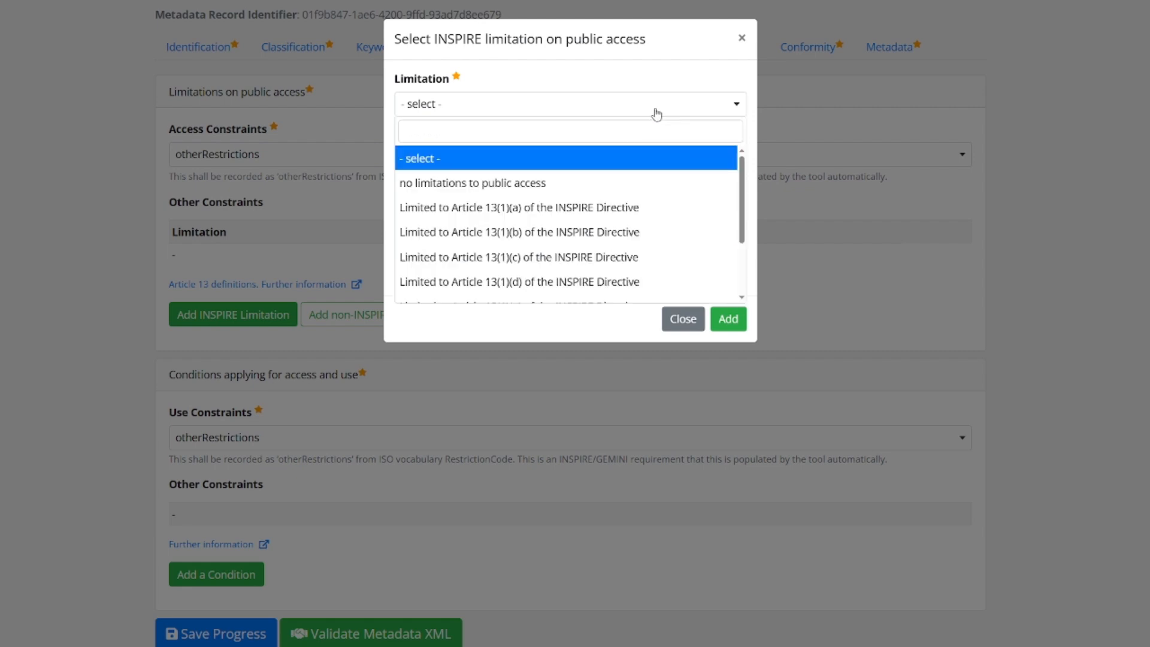
scroll(631, 165, "down", 1)
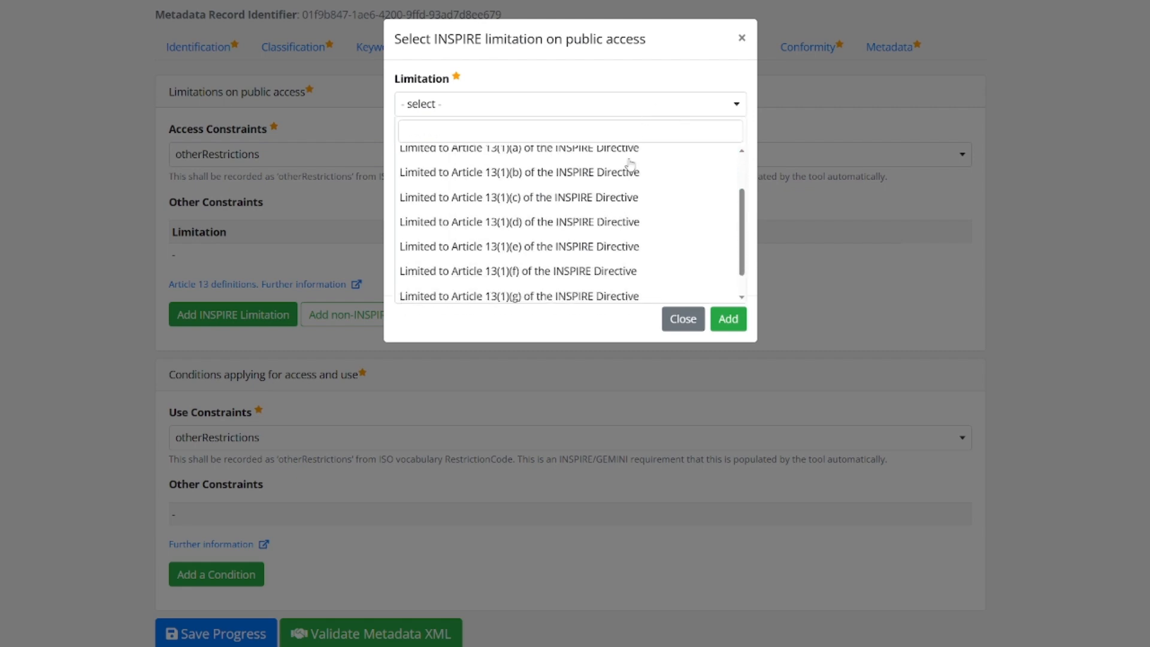
scroll(615, 172, "up", 1)
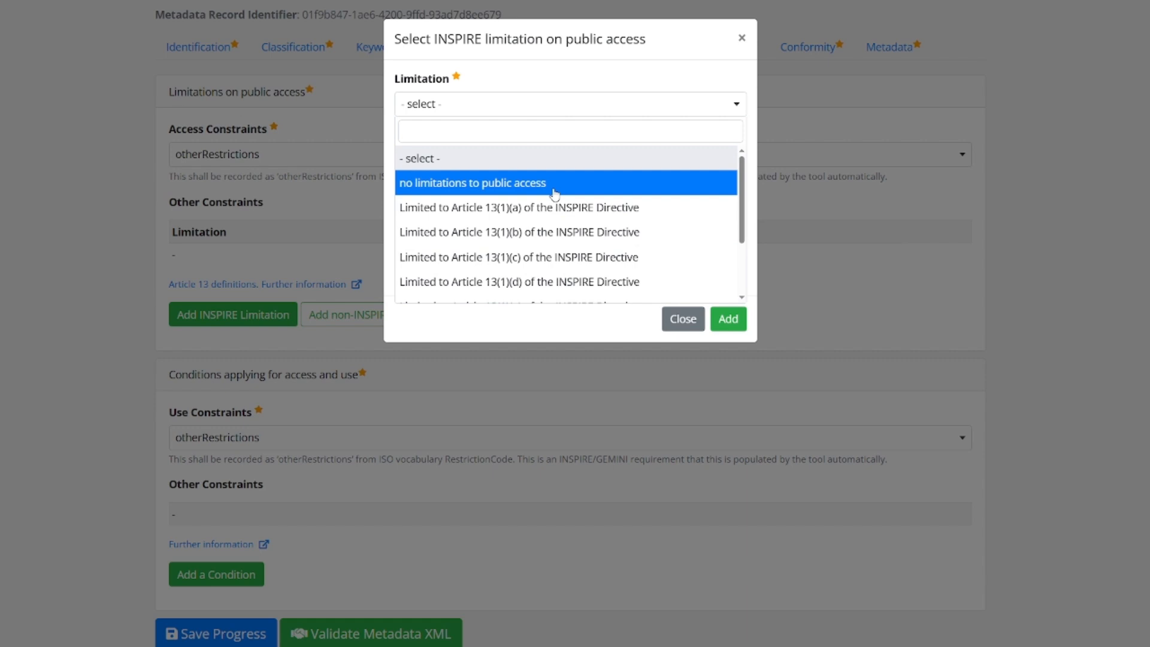
scroll(526, 272, "down", 3)
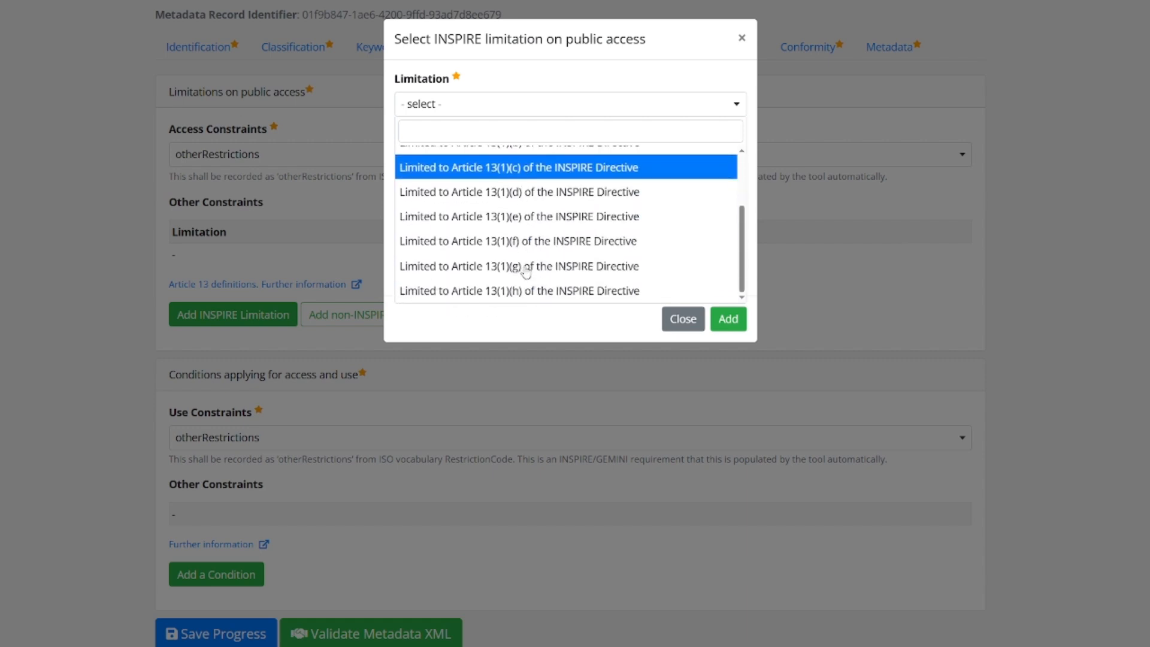
scroll(525, 272, "up", 3)
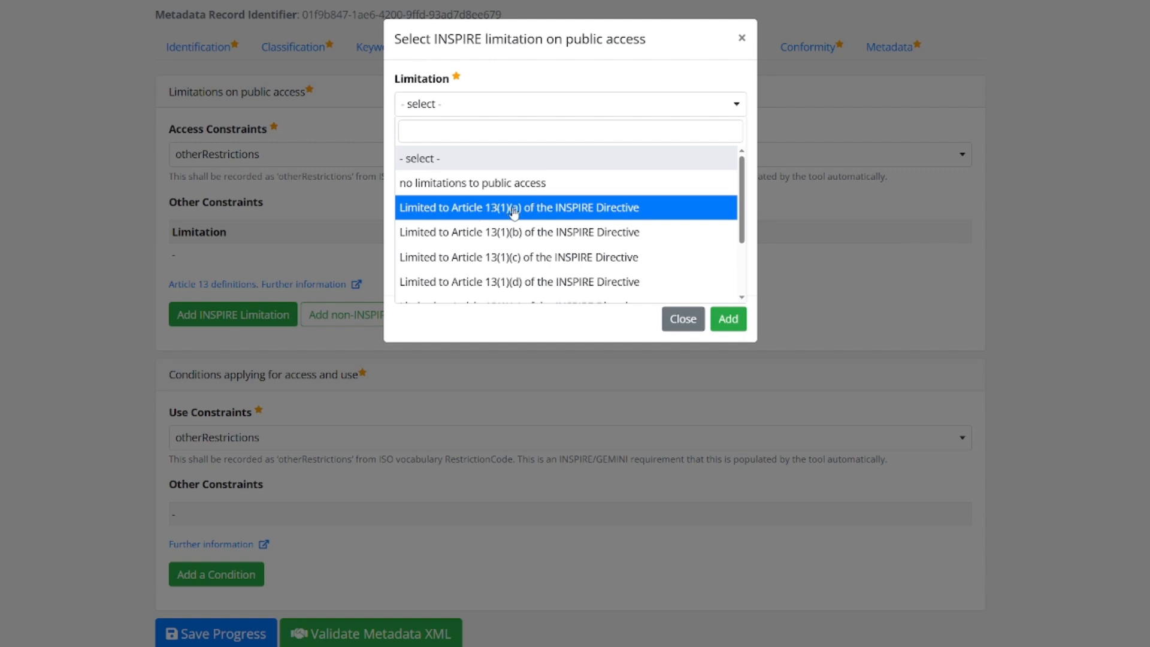
scroll(512, 214, "down", 2)
scroll(513, 214, "up", 2)
left_click(509, 195)
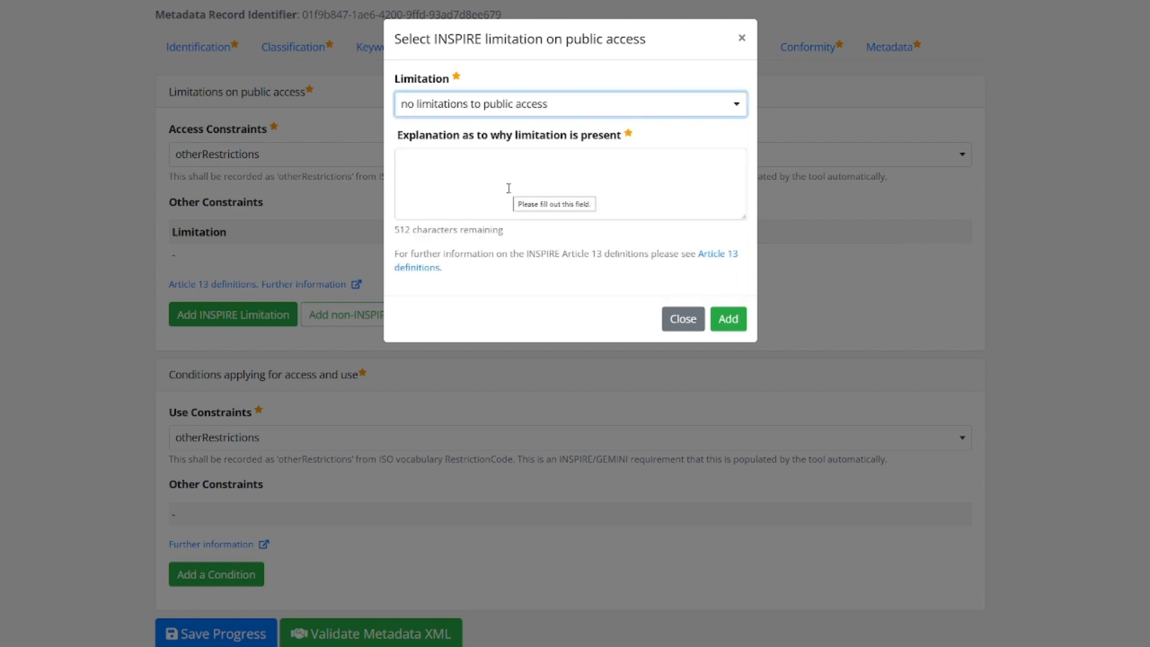
left_click(506, 185)
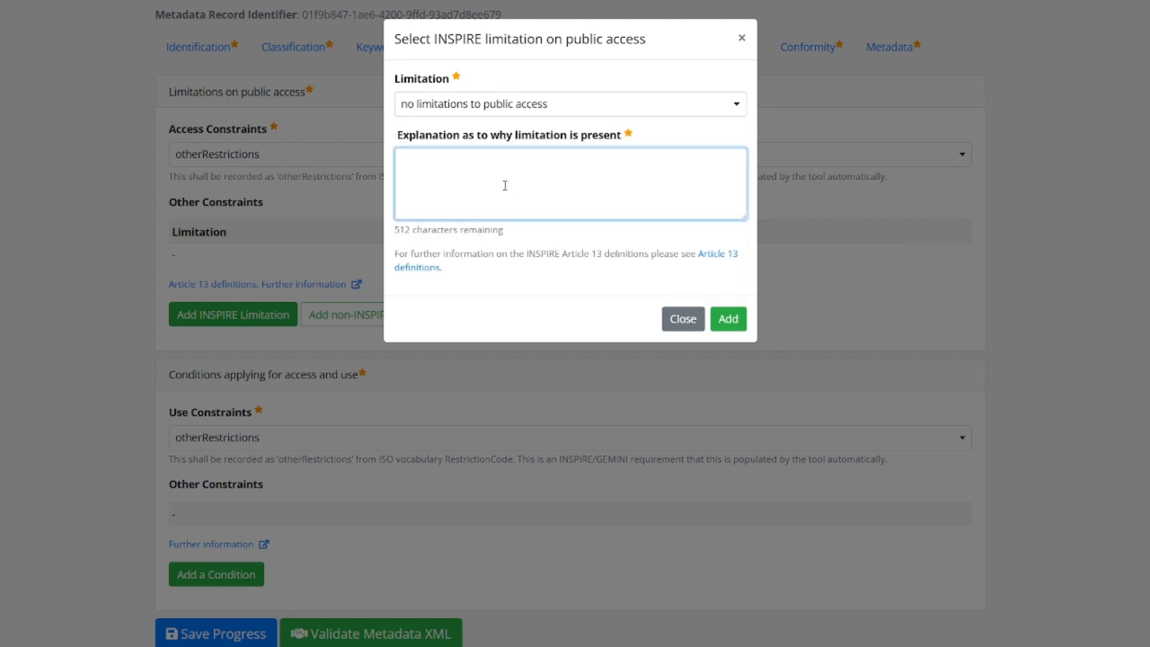
type("2 year embargo period expired")
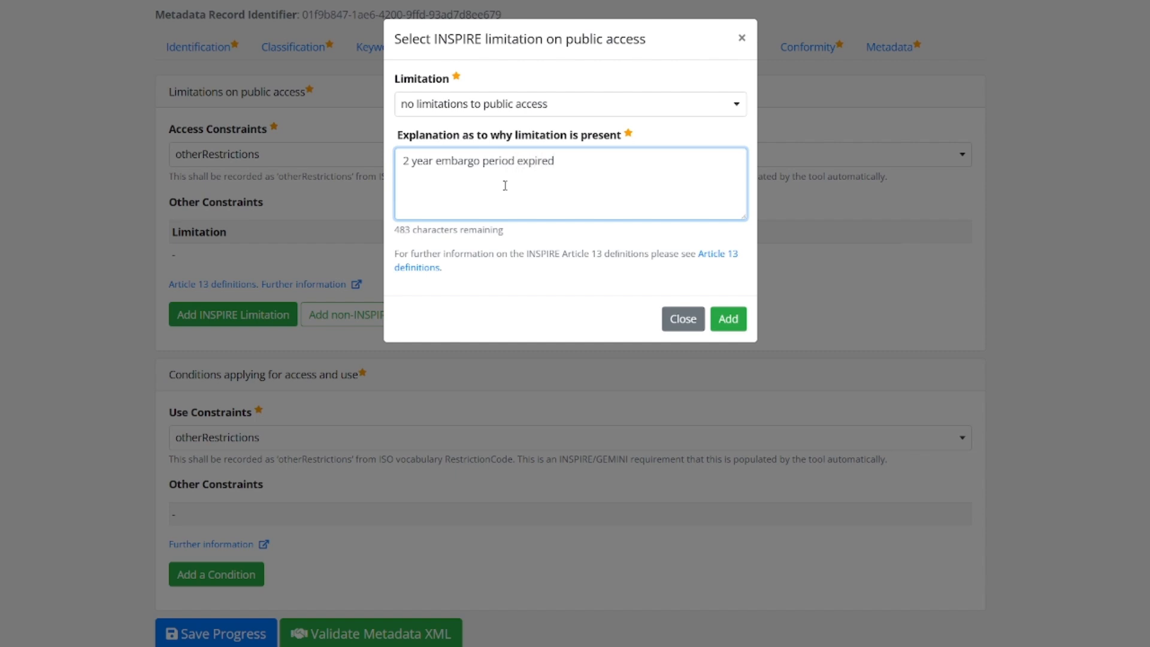
left_click(729, 322)
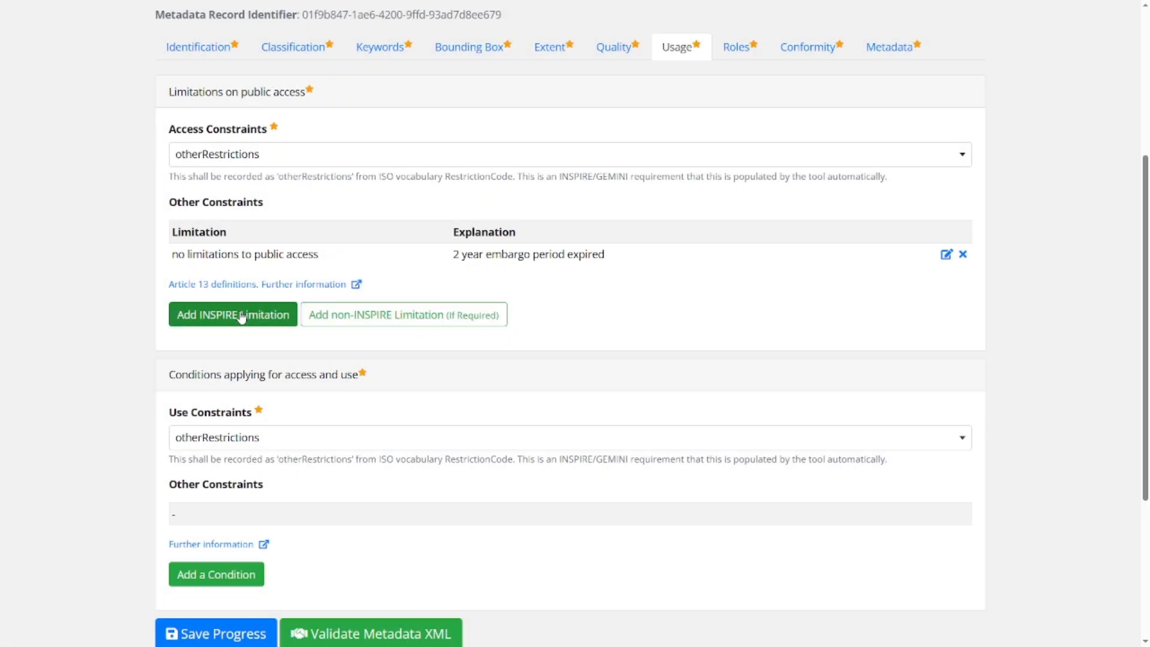
left_click(239, 313)
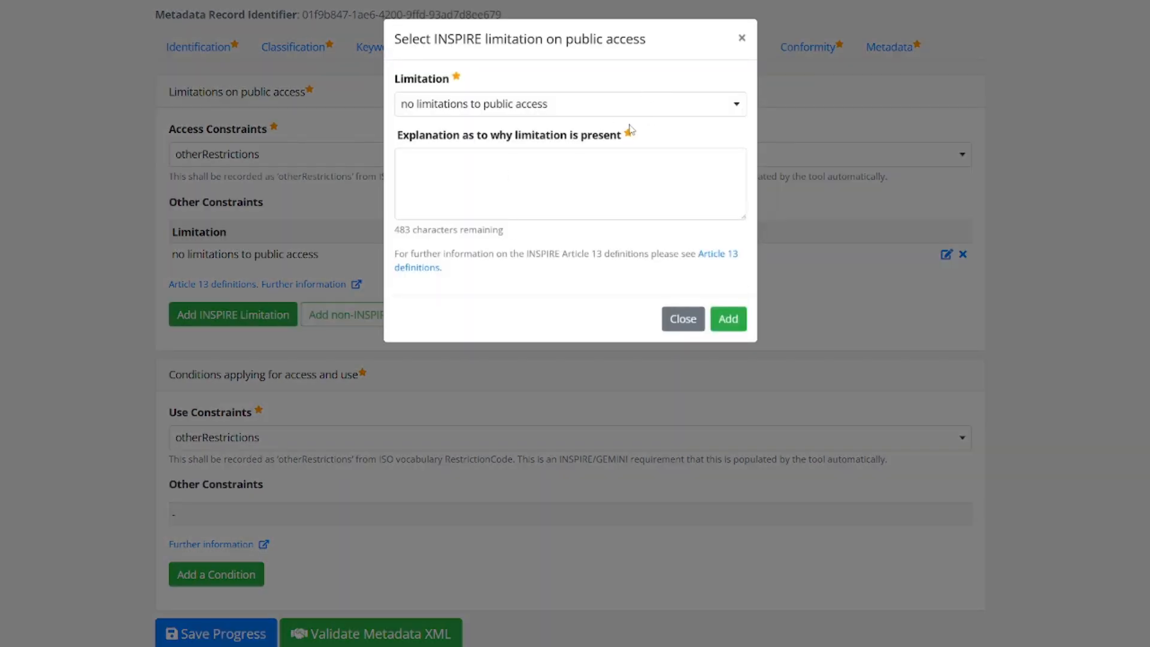
left_click(667, 104)
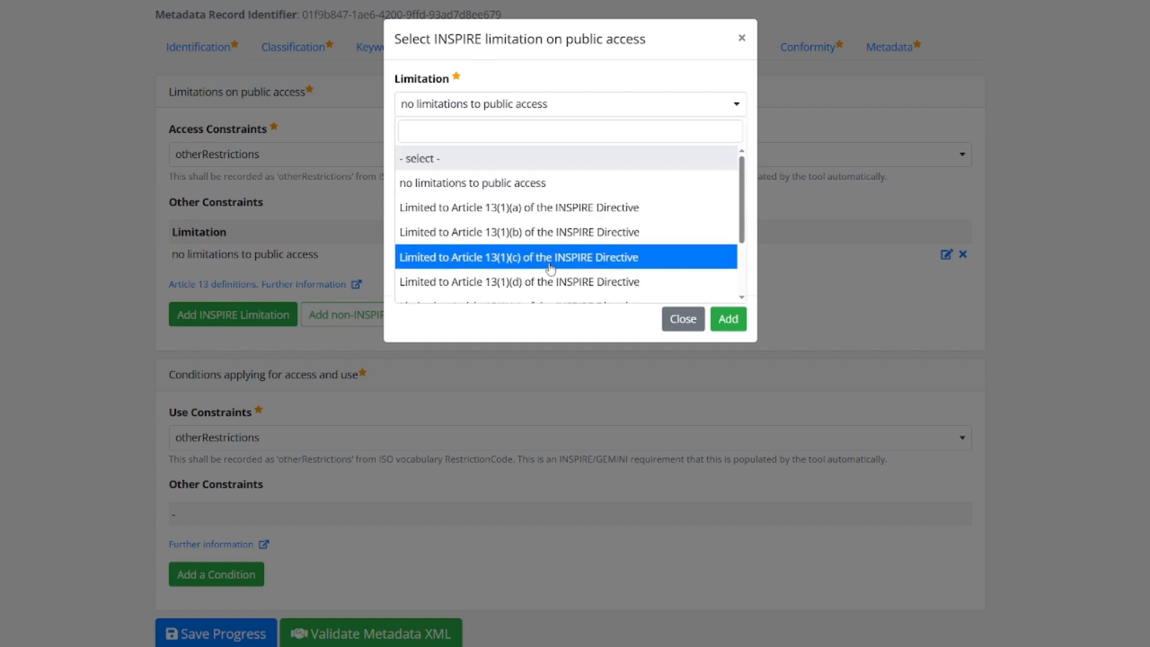
left_click(677, 321)
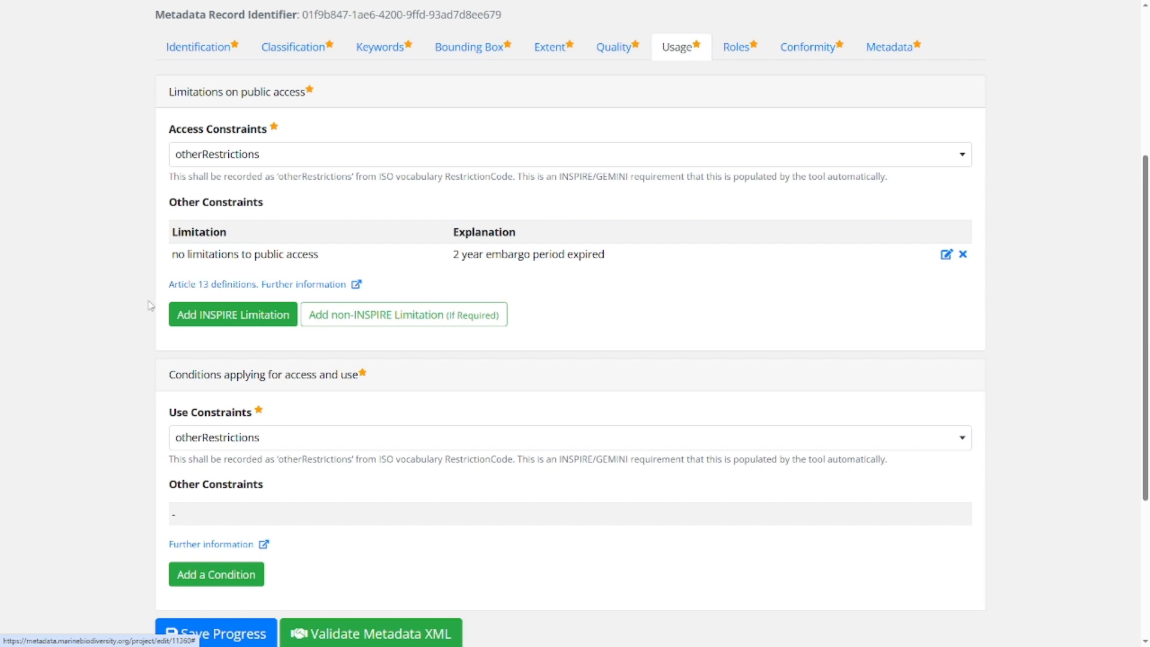
left_click(376, 314)
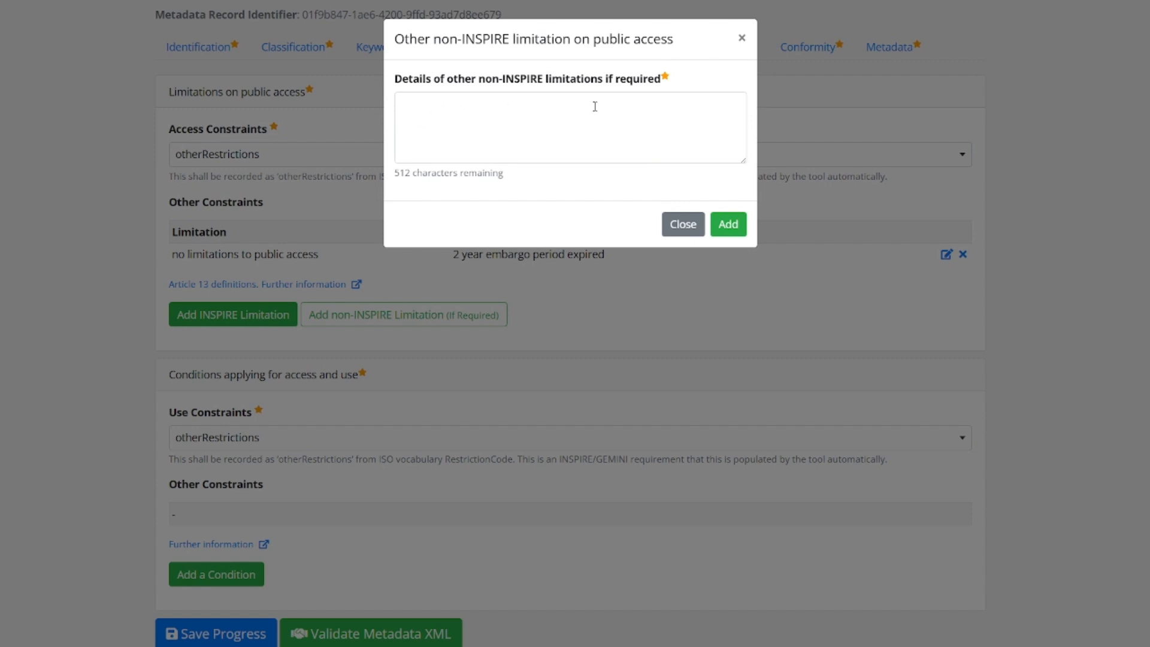
left_click(462, 113)
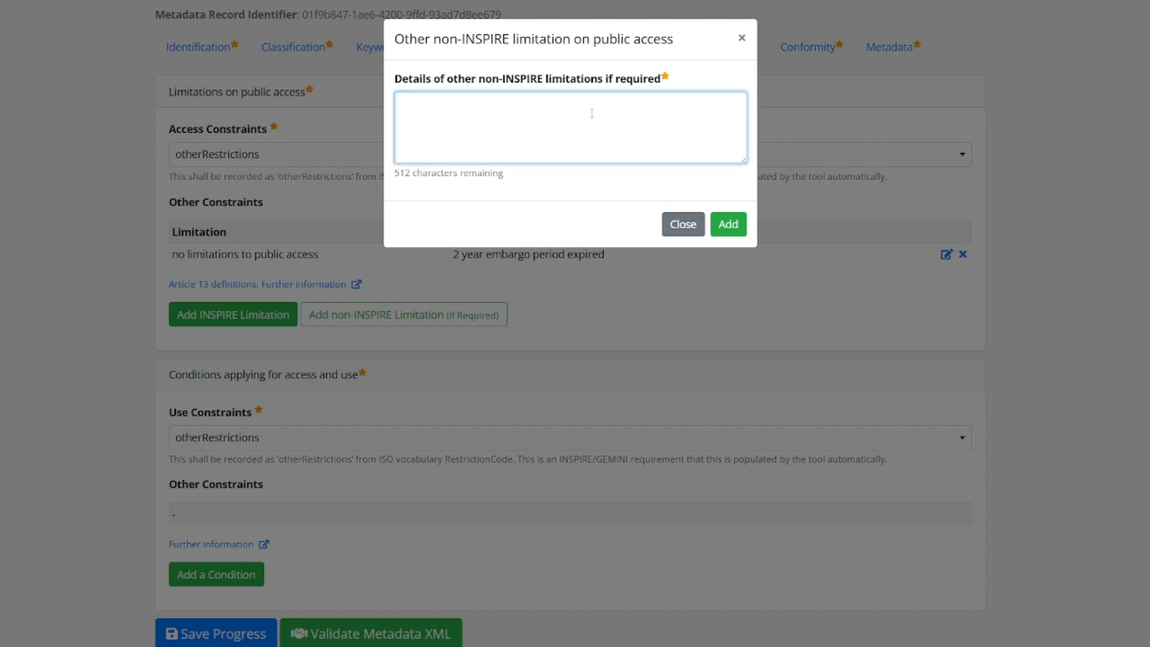
left_click(684, 225)
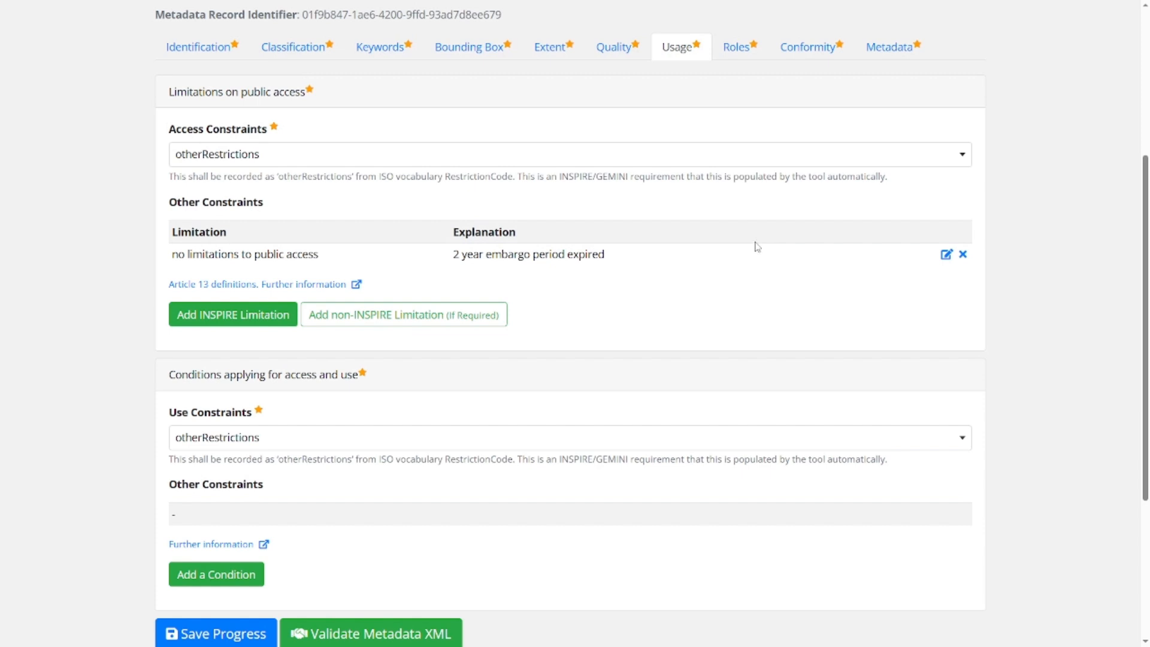
Add the access and use condition "Usage restrictions are specified in the terms of the licence" and save the record's progress
scroll(305, 307, "down", 3)
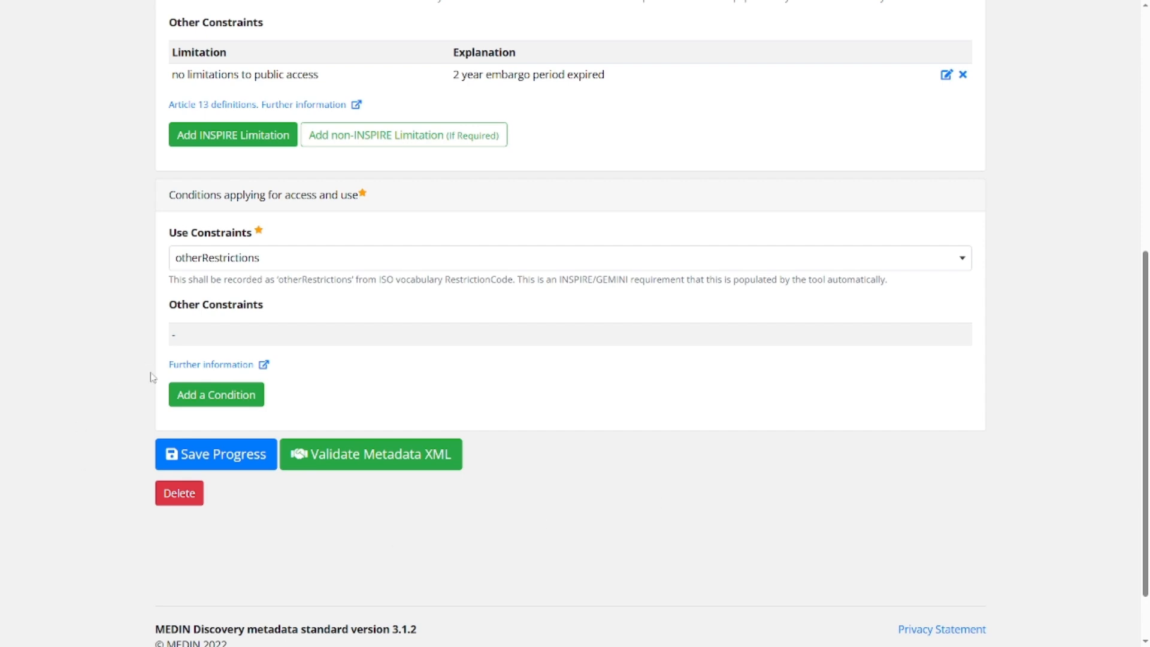
left_click(199, 396)
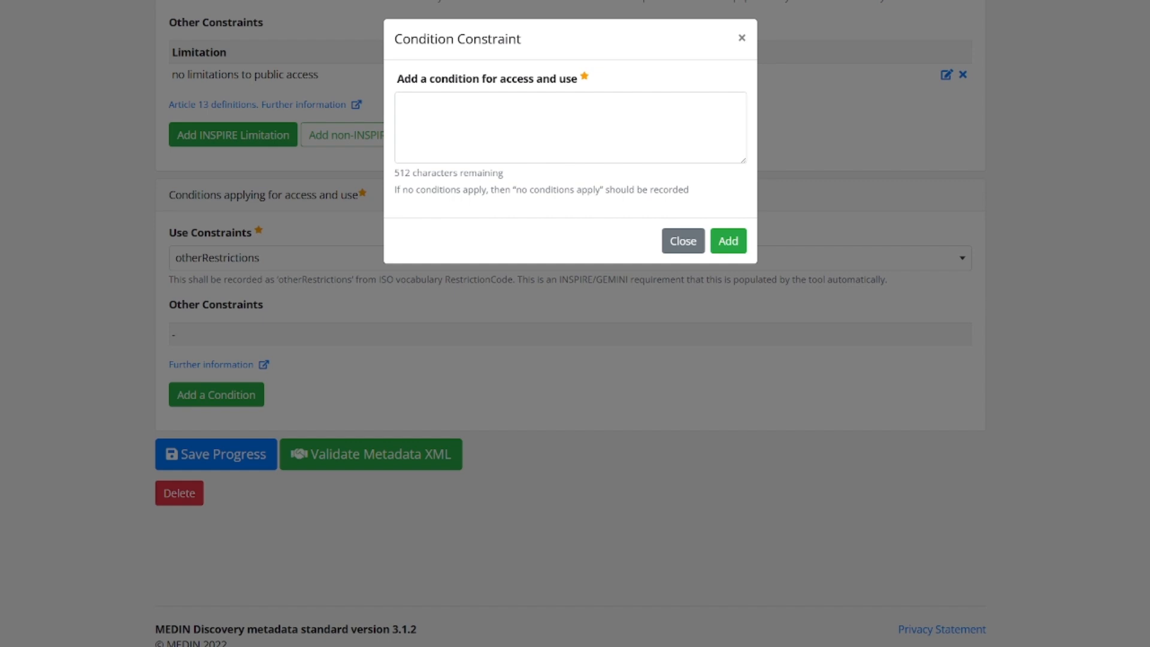
left_click(482, 115)
key("ctrl+v")
left_click(424, 104)
key("BackSpace")
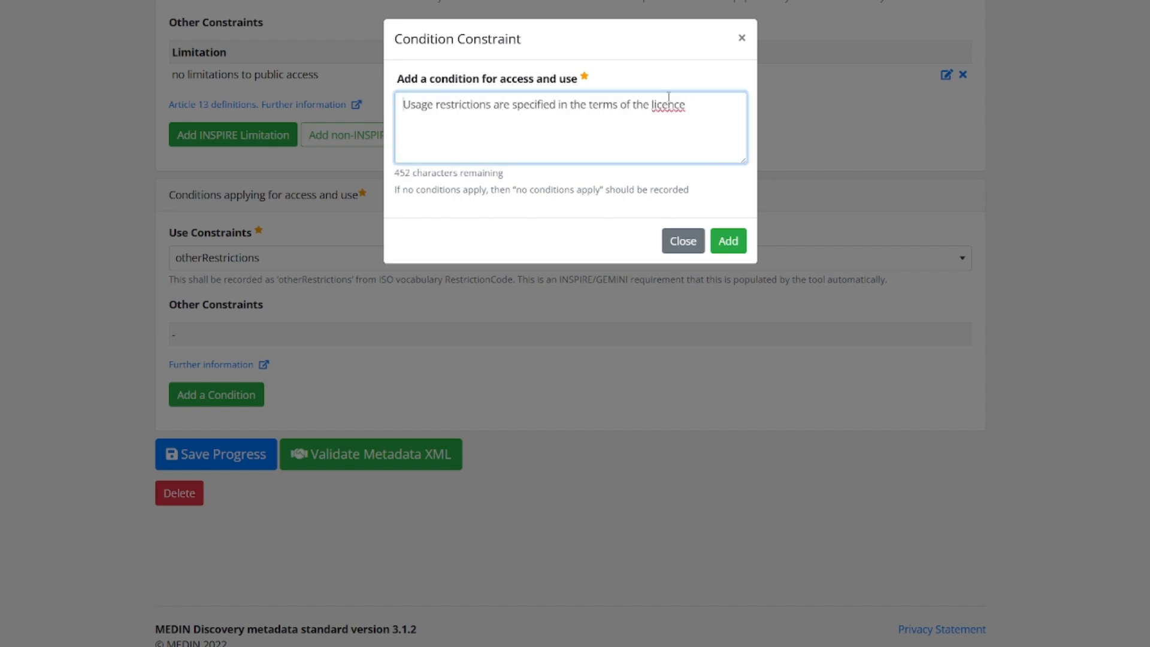
left_click(728, 241)
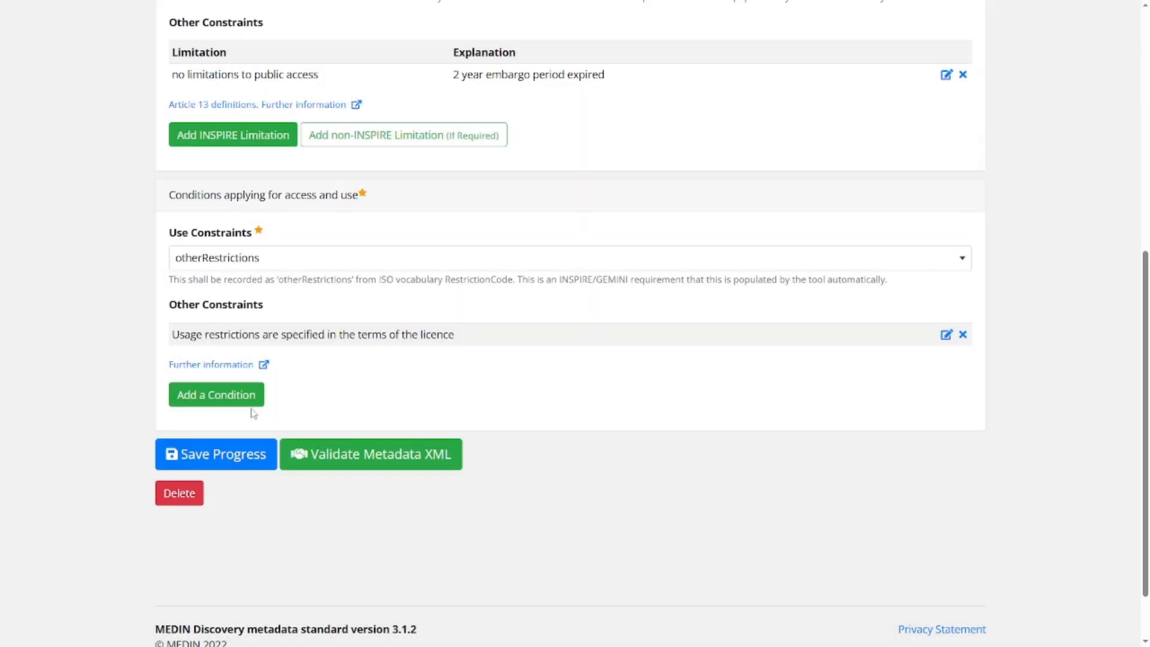
left_click(228, 460)
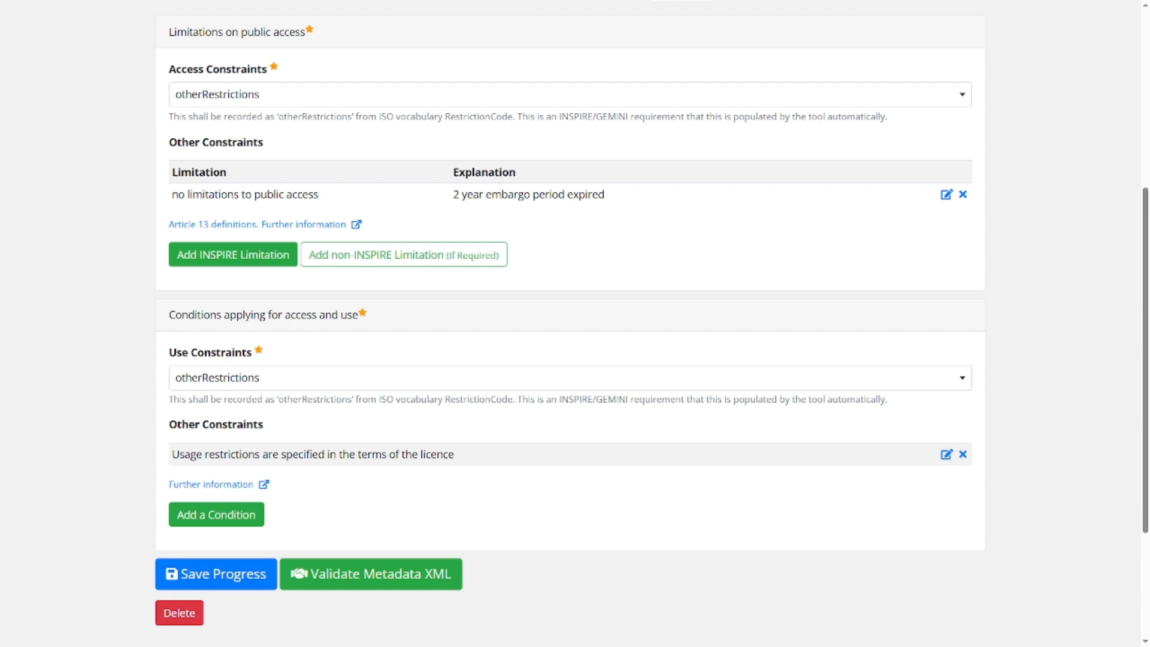
Append "Data are freely available to all following agreement to the terms and conditions of a Data Licence" to the public access limitation's explanation and save progress
left_click(240, 258)
left_click(291, 210)
left_click(946, 195)
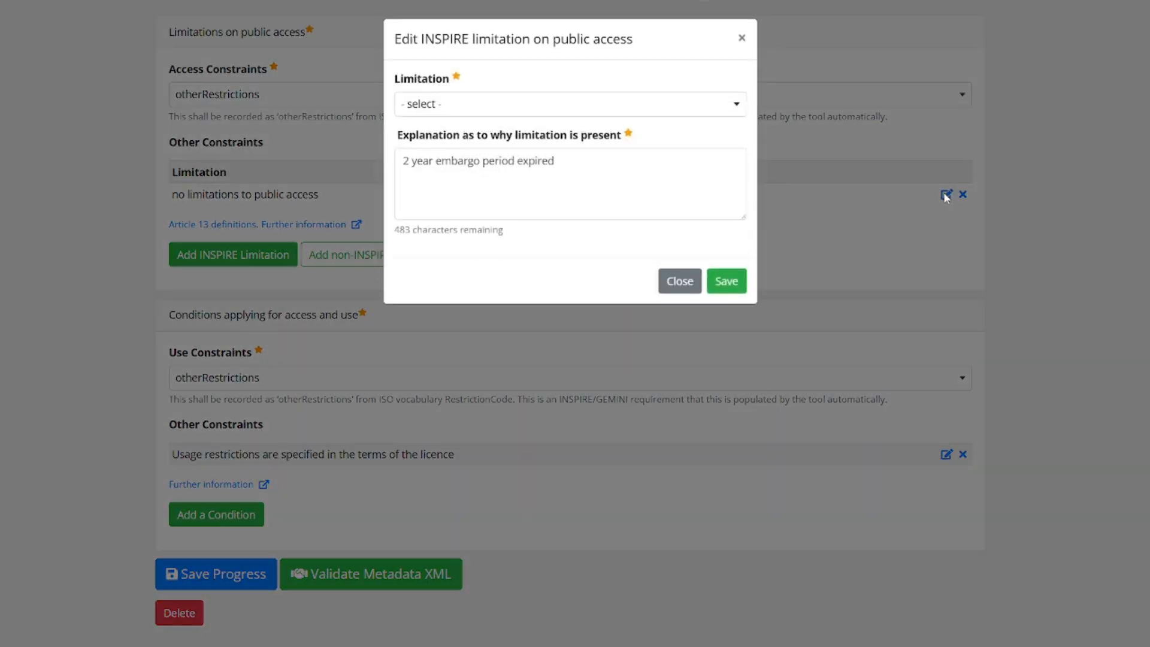
left_click(579, 161)
key("ctrl+v")
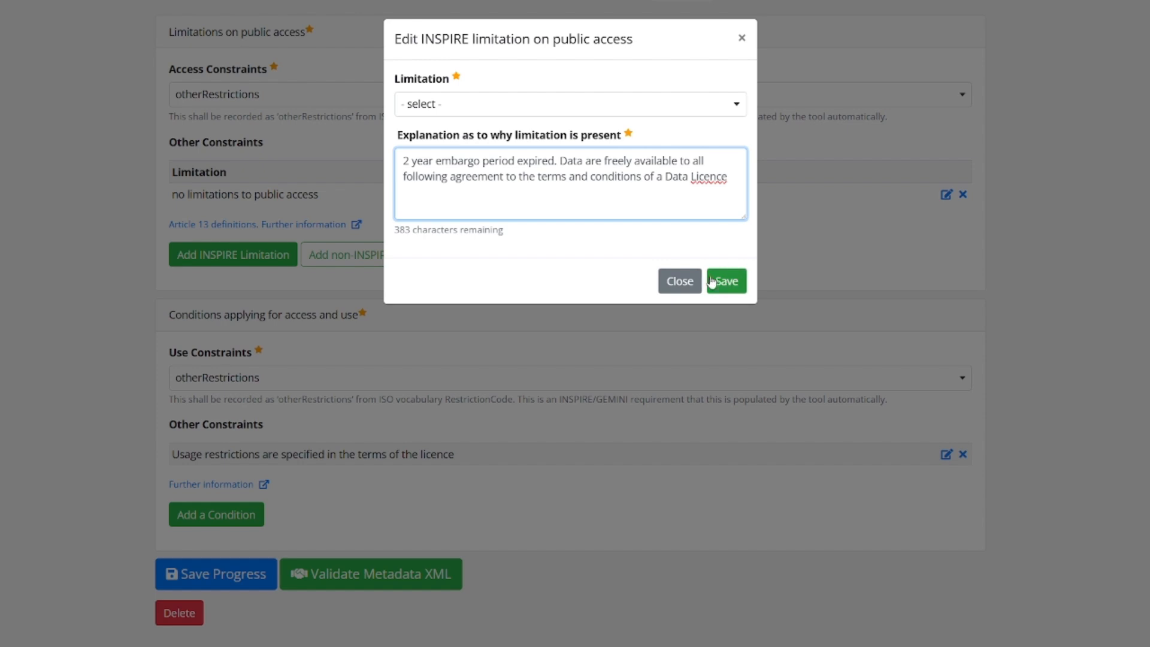
left_click(726, 286)
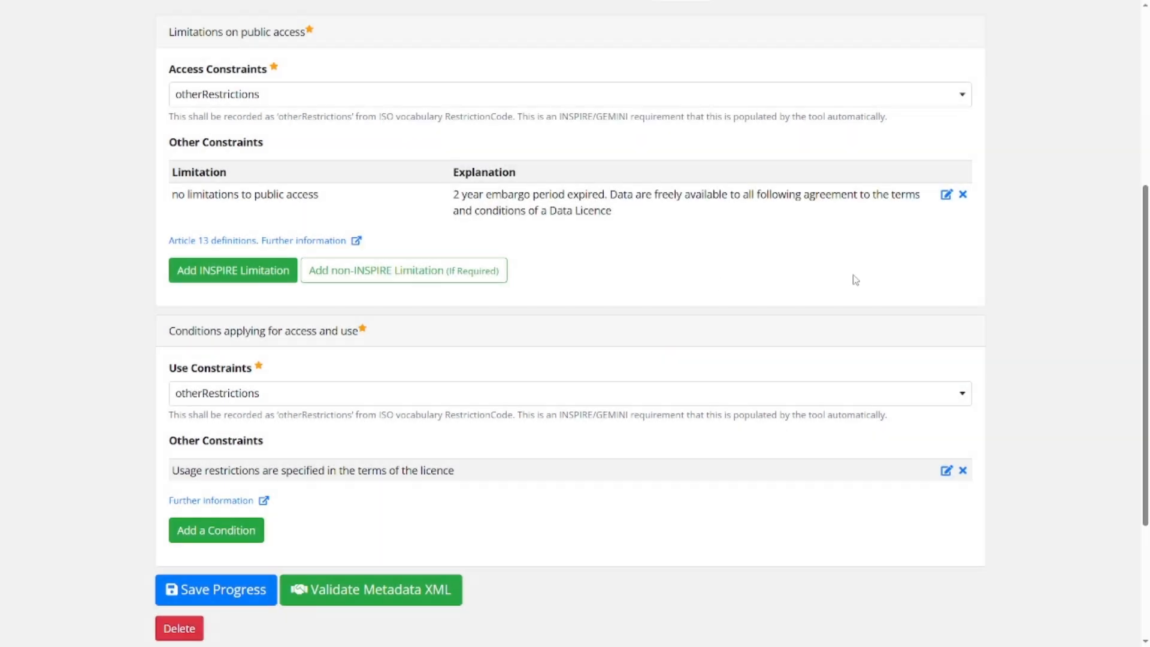
left_click(214, 593)
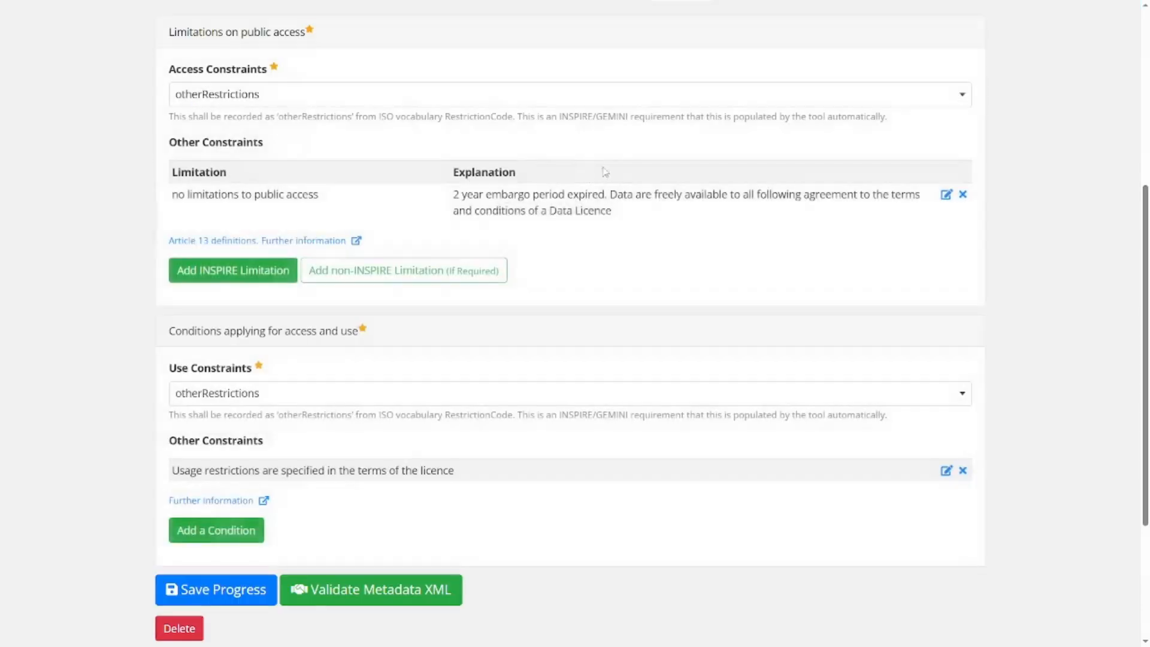
Go to the record's Roles section and review its Custodian, Metadata Contact, Originator, Distributor and Owner fields
scroll(702, 187, "up", 3)
left_click(736, 169)
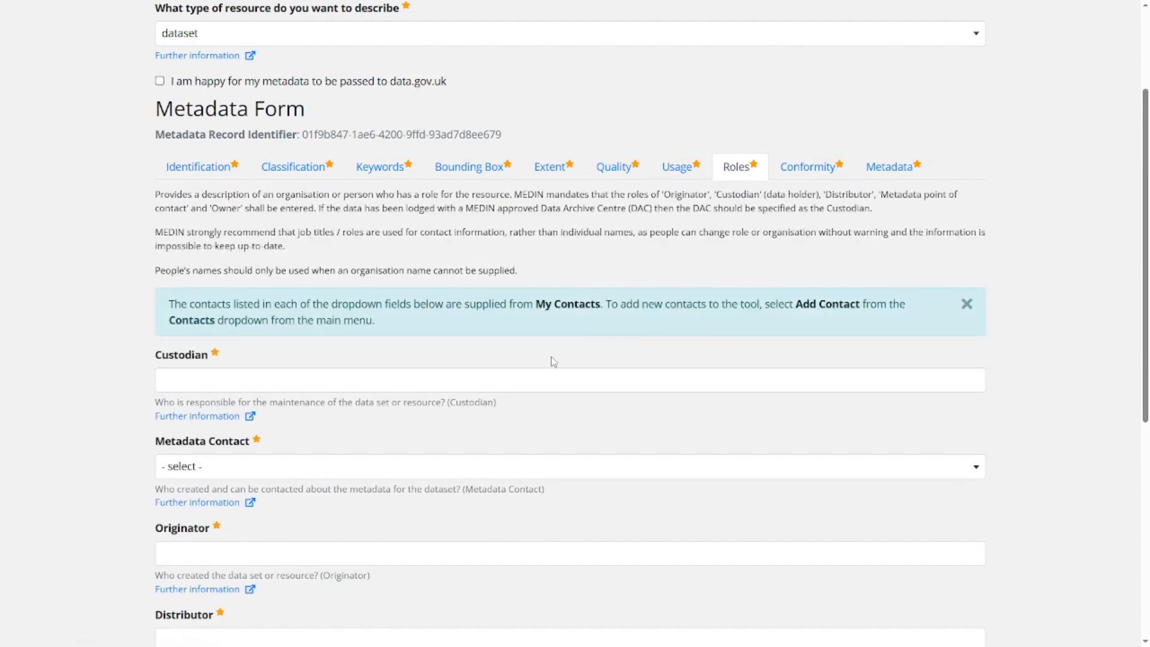
scroll(551, 366, "down", 3)
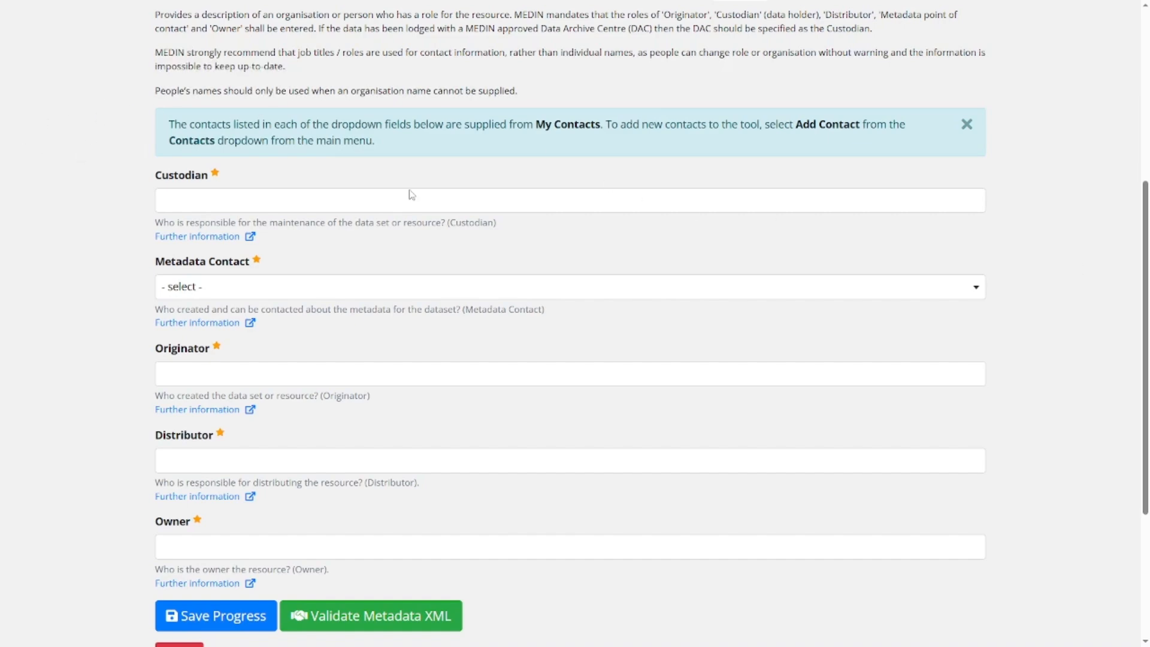
scroll(505, 217, "up", 5)
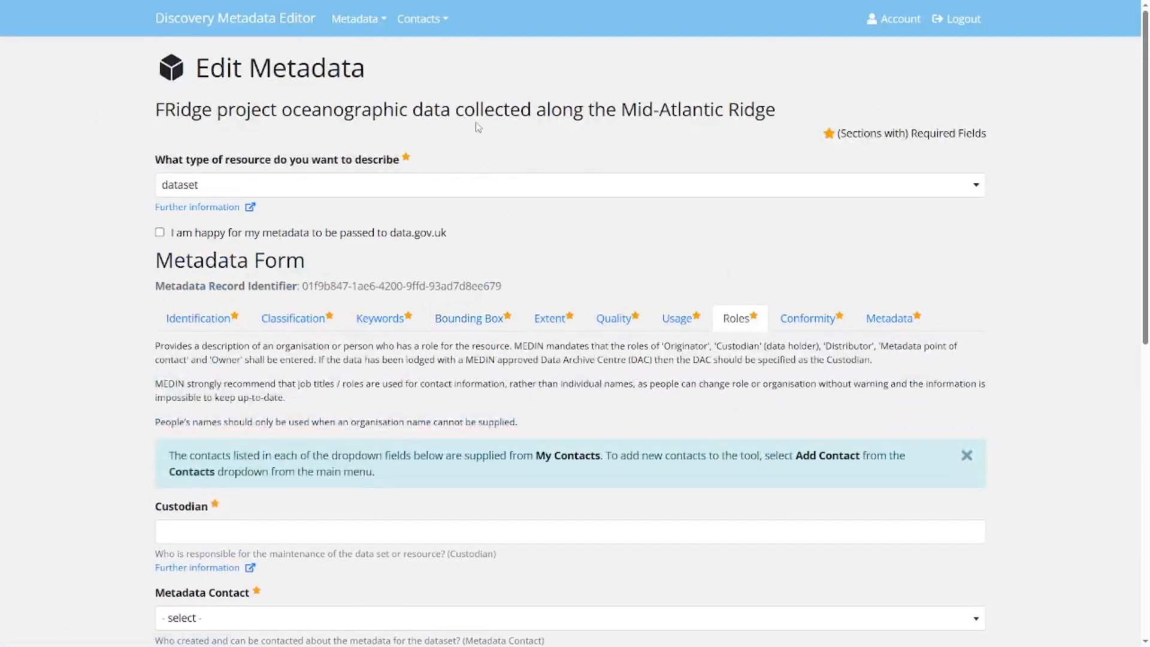
View the blank form for adding a contact and look through the list of existing contacts
left_click(426, 20)
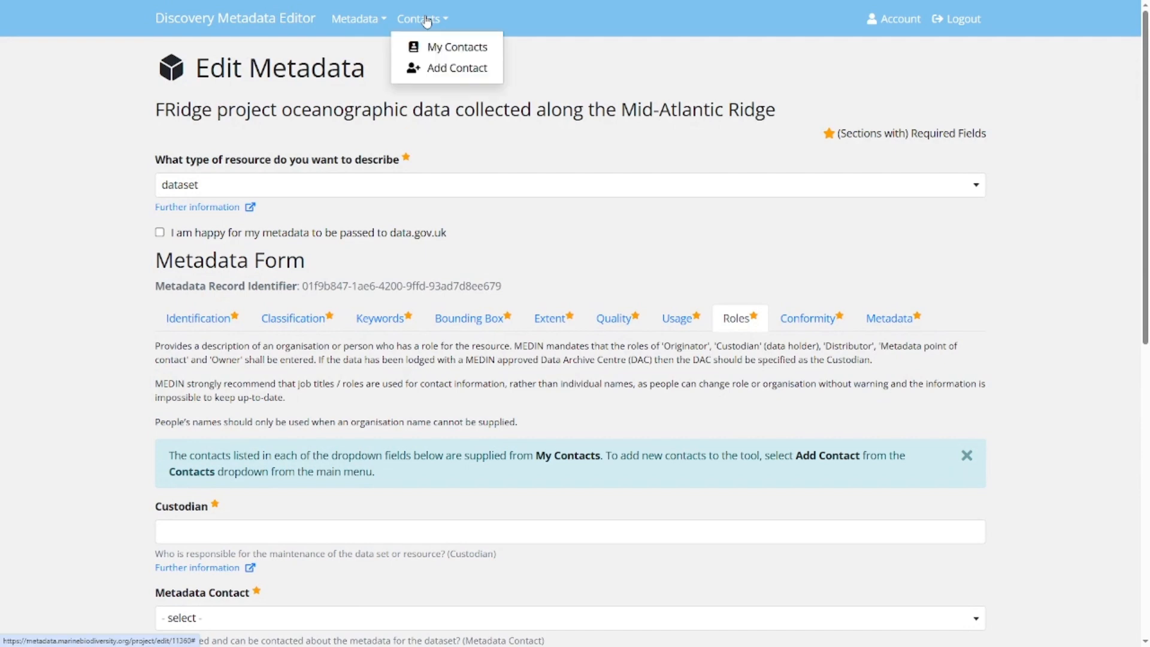
left_click(446, 69)
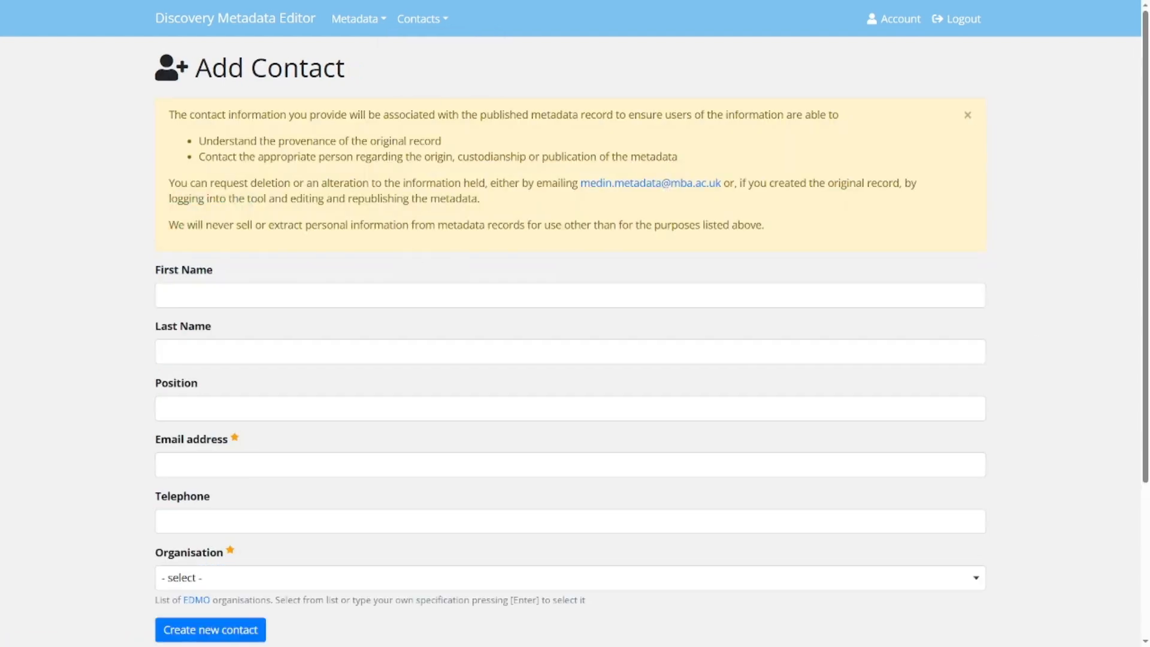
left_click(428, 19)
left_click(429, 46)
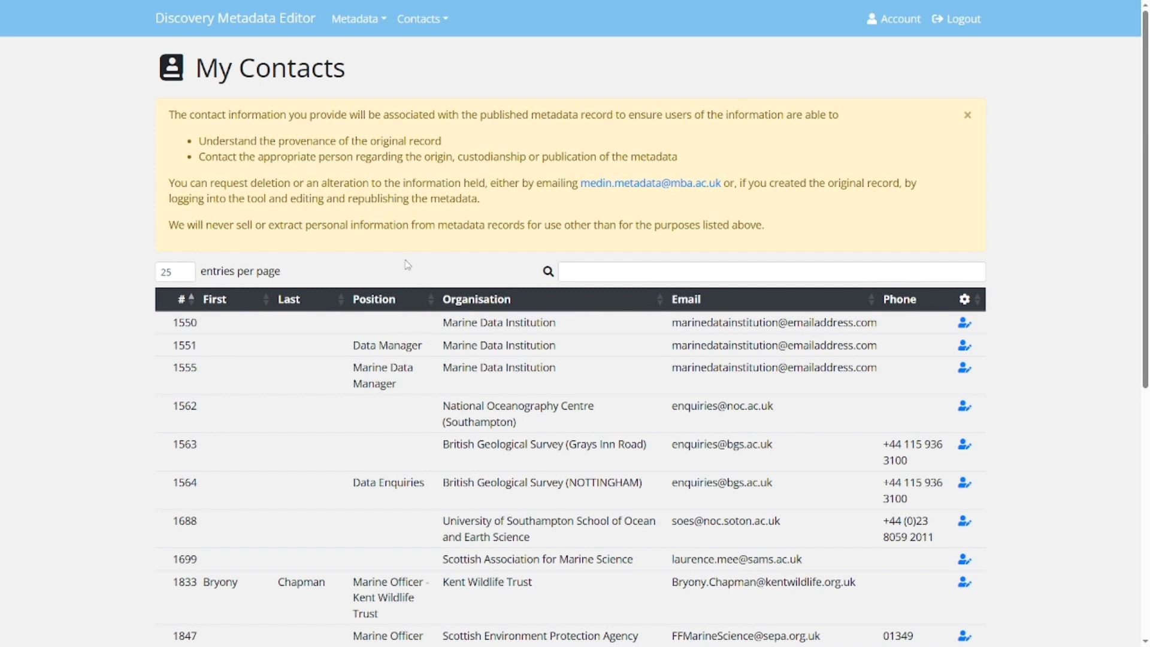
scroll(408, 273, "down", 2)
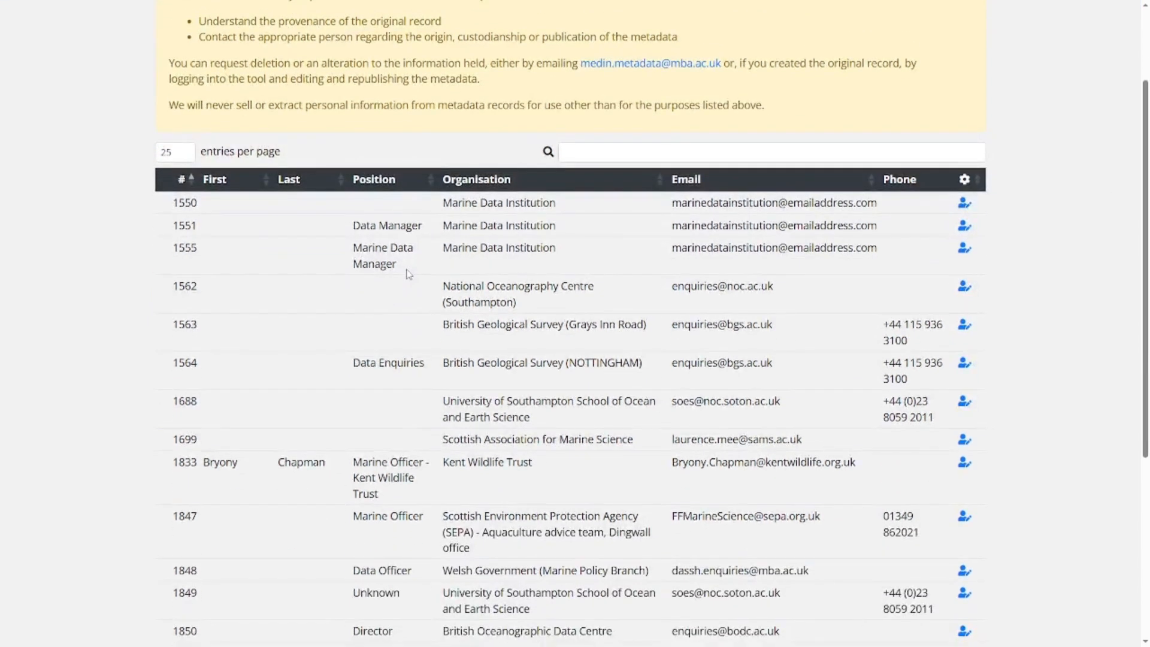
scroll(408, 273, "down", 2)
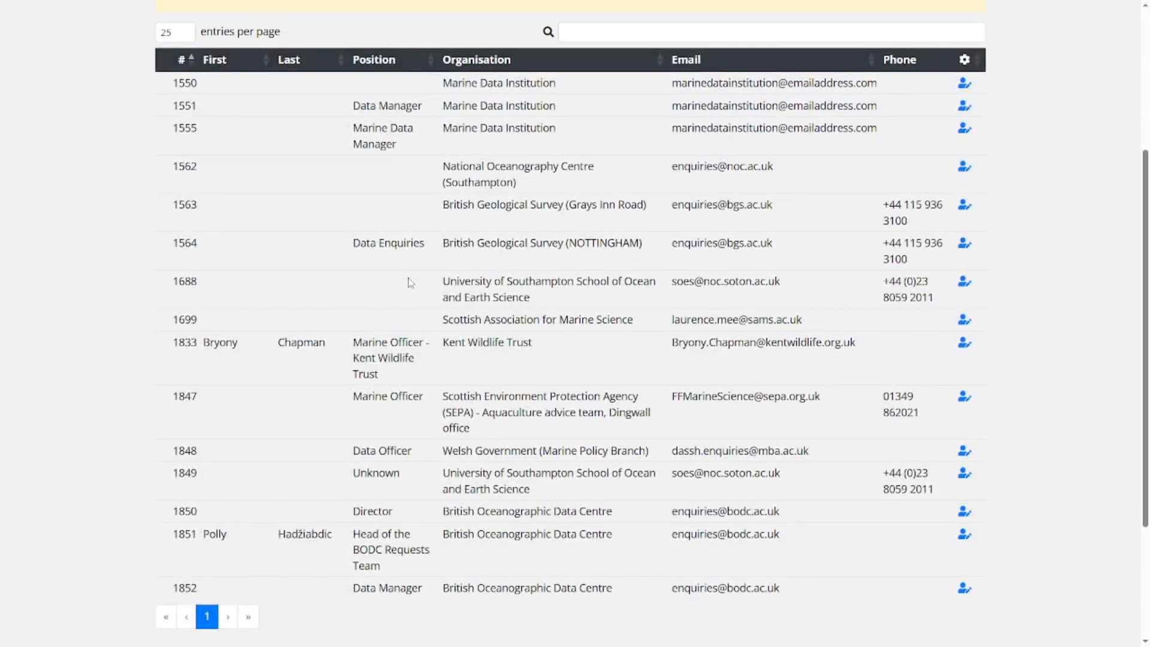
scroll(479, 108, "up", 4)
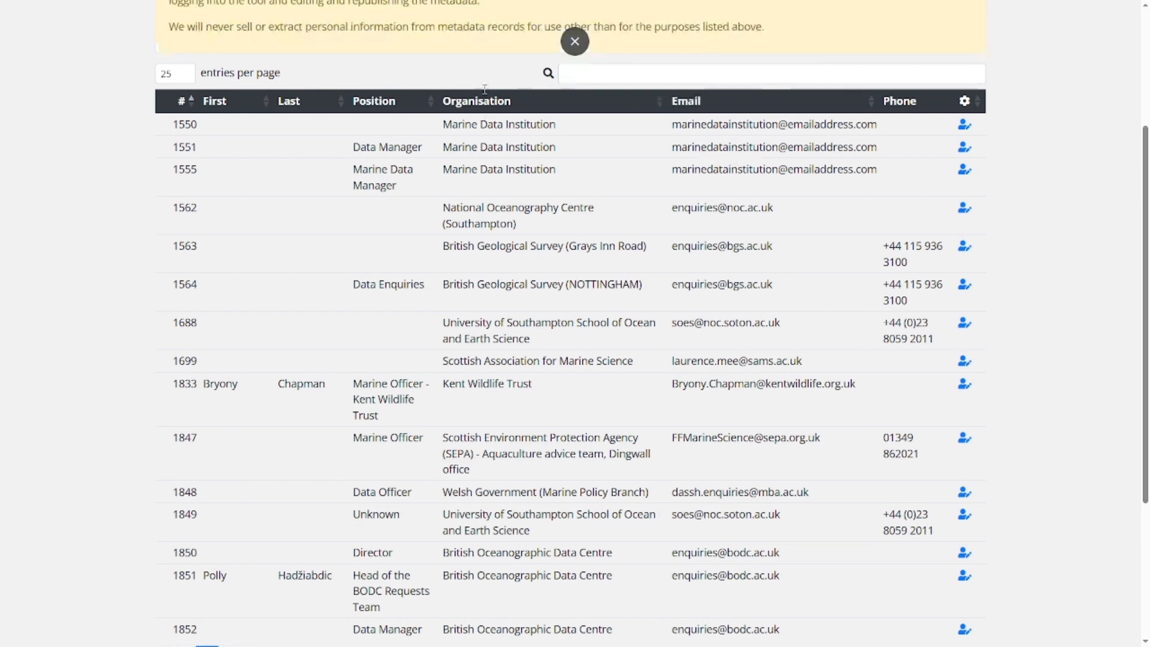
Start a new contact and set its organisation to British Oceanographic Data Centre from the EDMO list
left_click(422, 23)
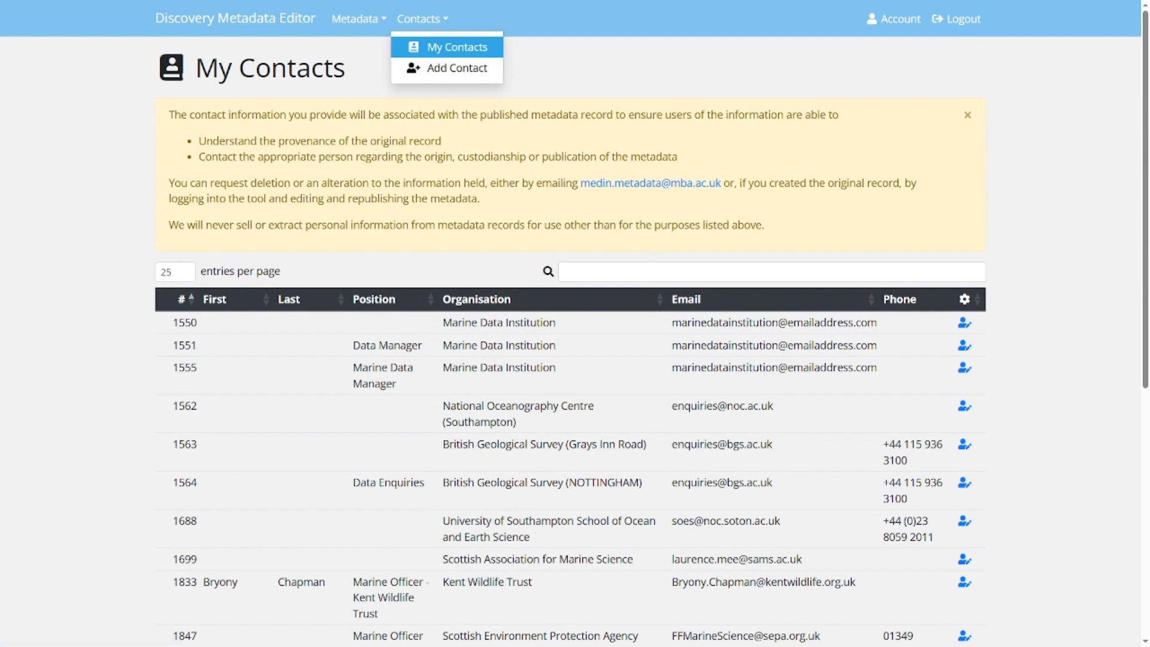
left_click(415, 68)
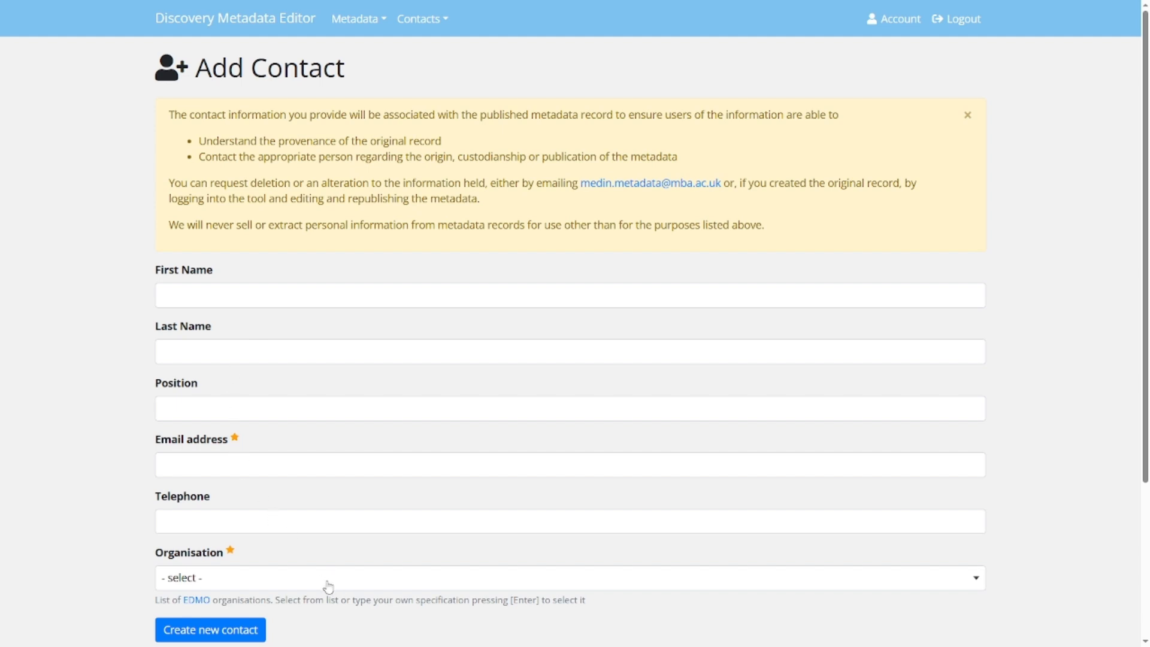
scroll(551, 521, "down", 2)
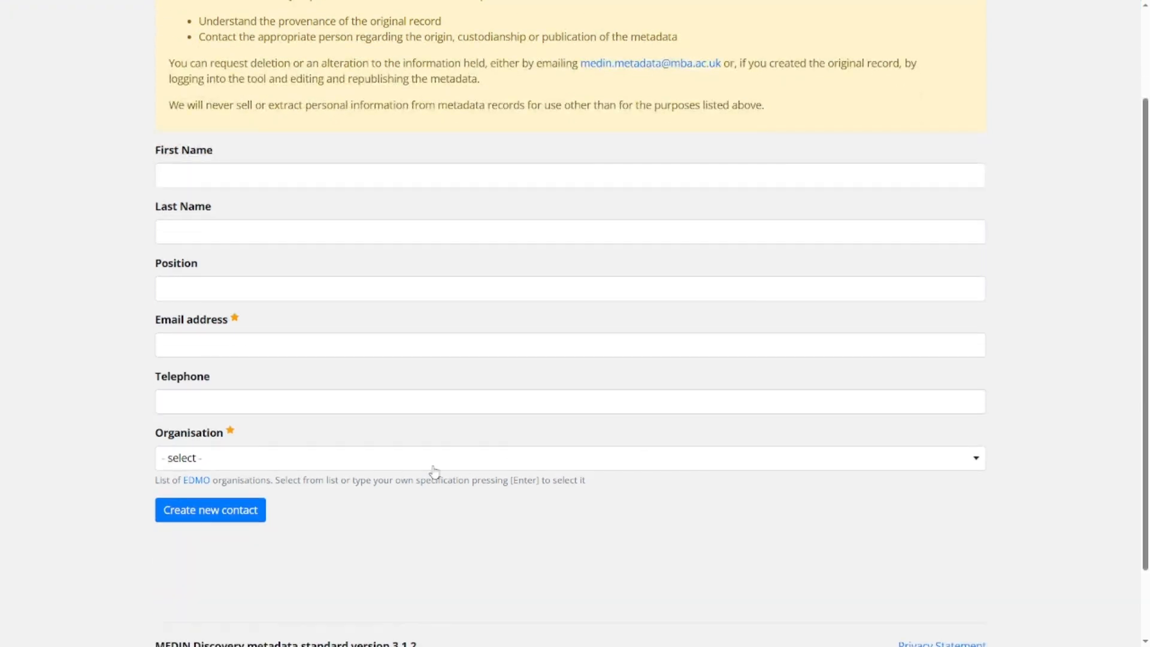
left_click(437, 464)
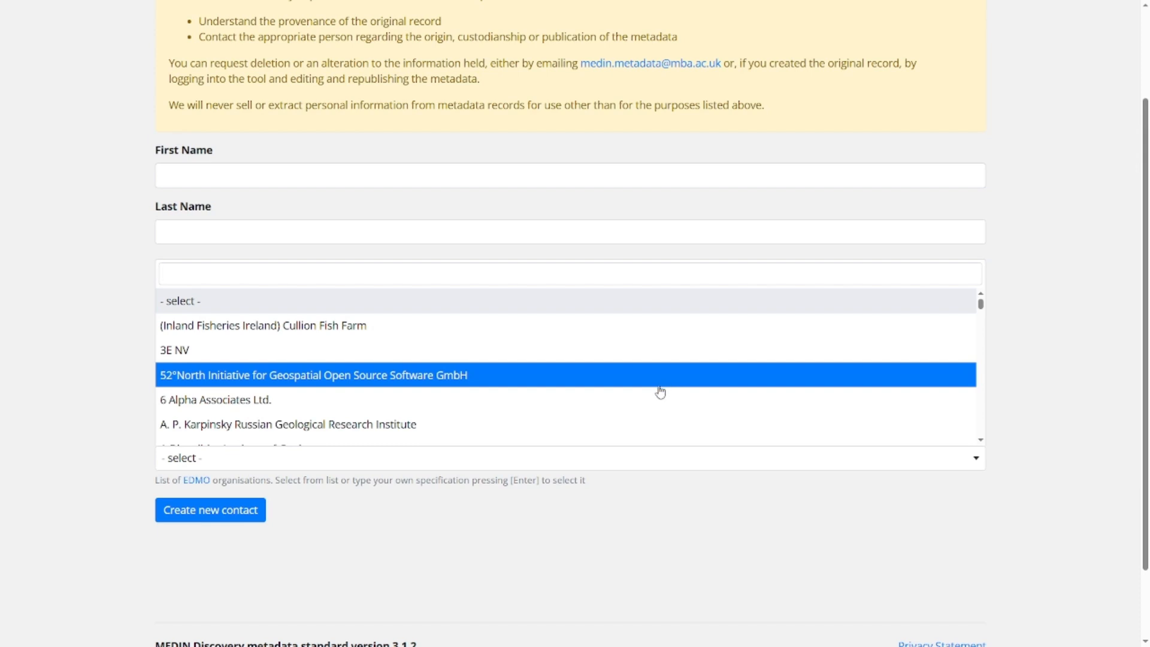
scroll(457, 367, "down", 10)
scroll(451, 366, "up", 5)
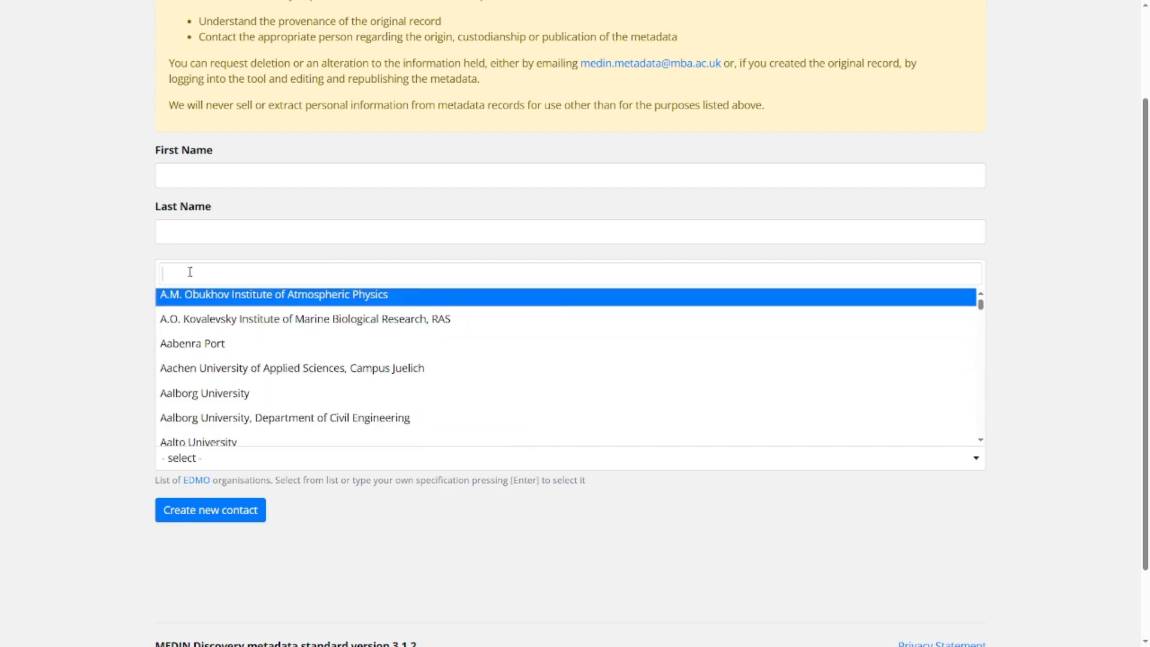
type("Brish")
key("BackSpace")
key("BackSpace")
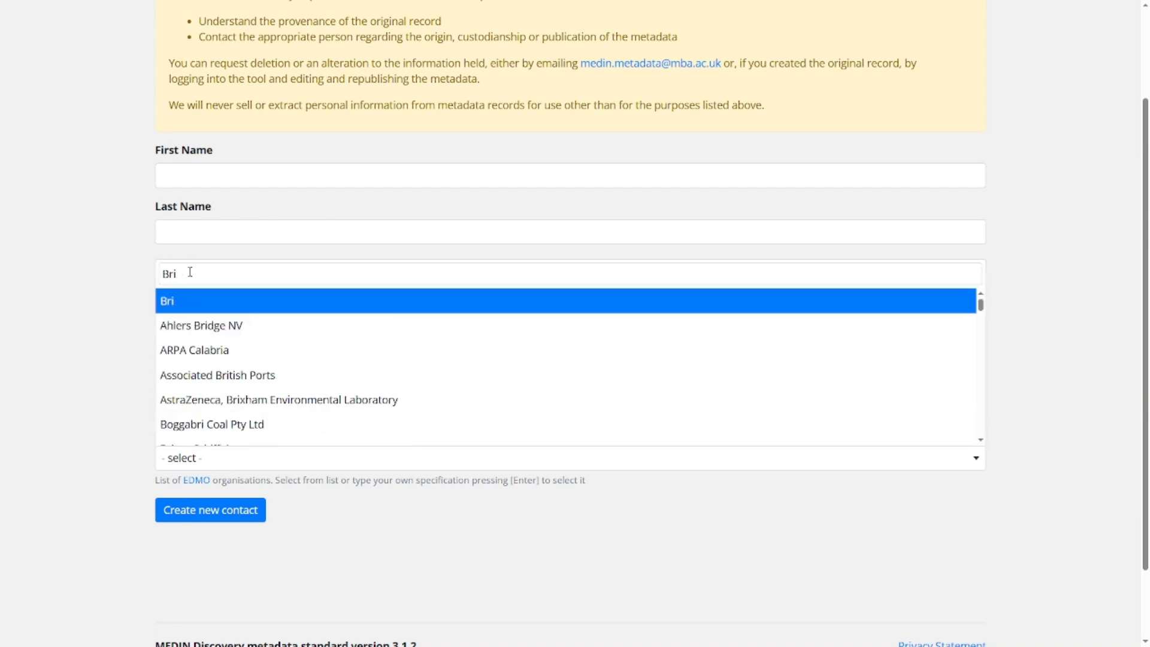
type("tish")
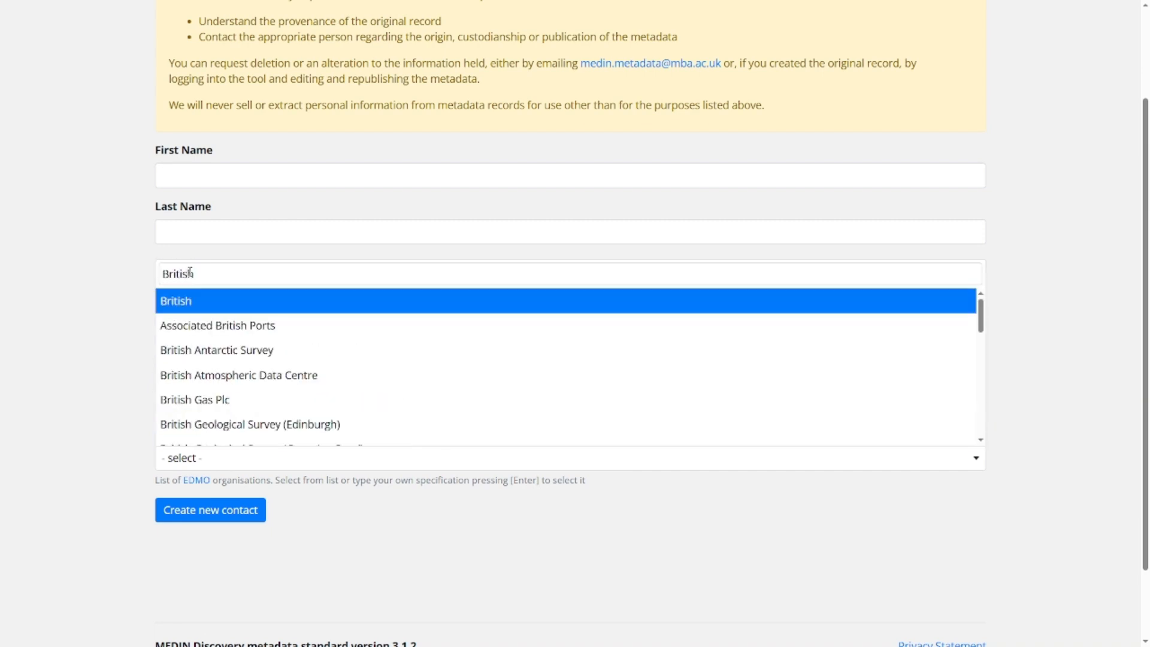
type(" o")
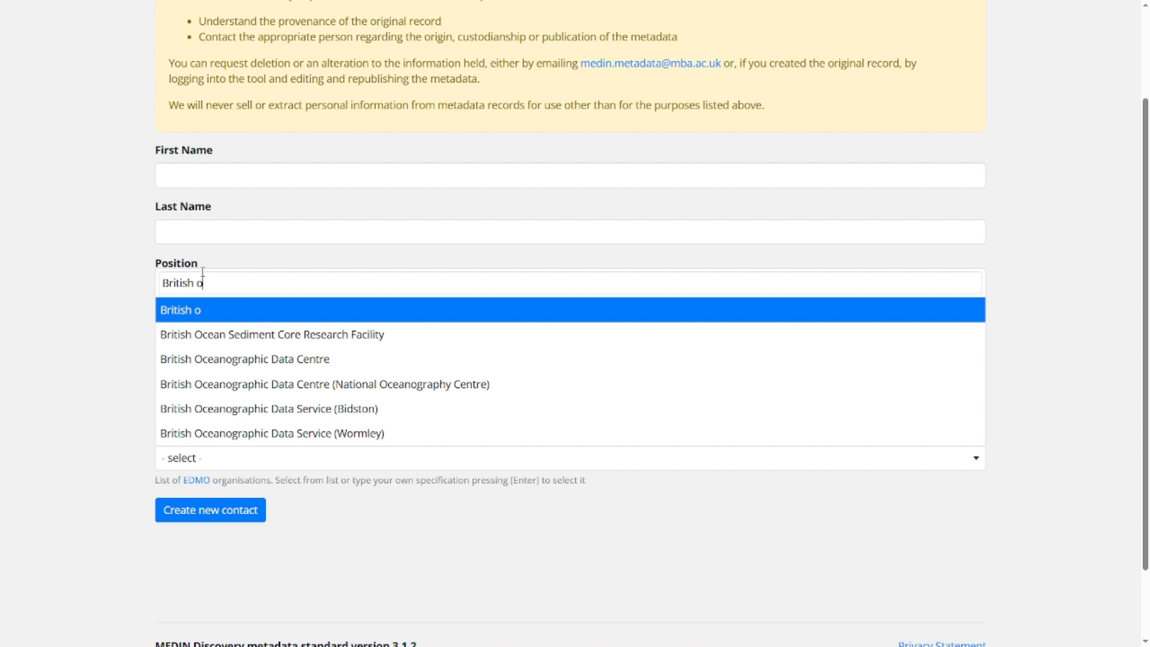
left_click(264, 360)
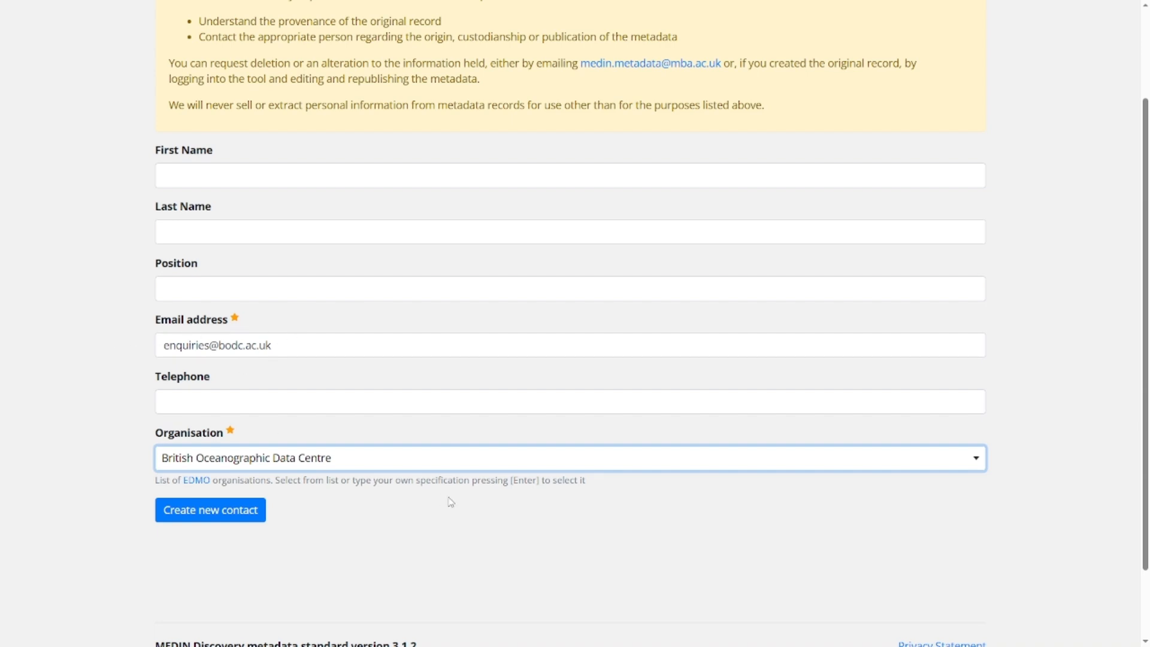
Fill in the new contact's first and last name and set the position to Marine Data Manager
left_click(248, 175)
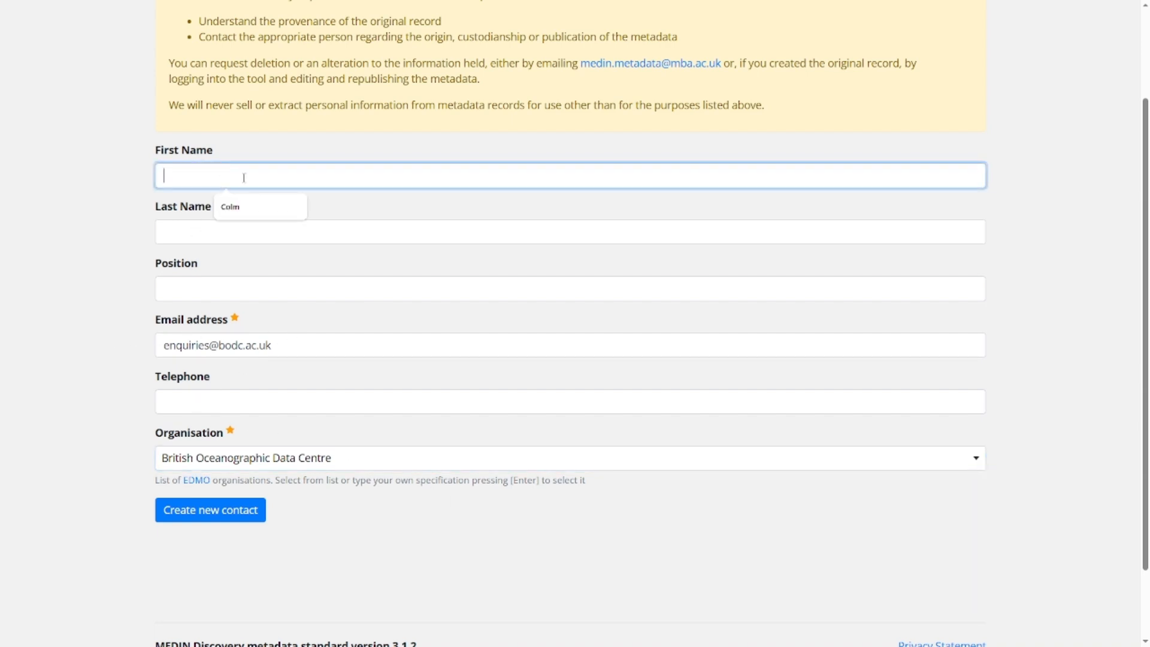
type("John")
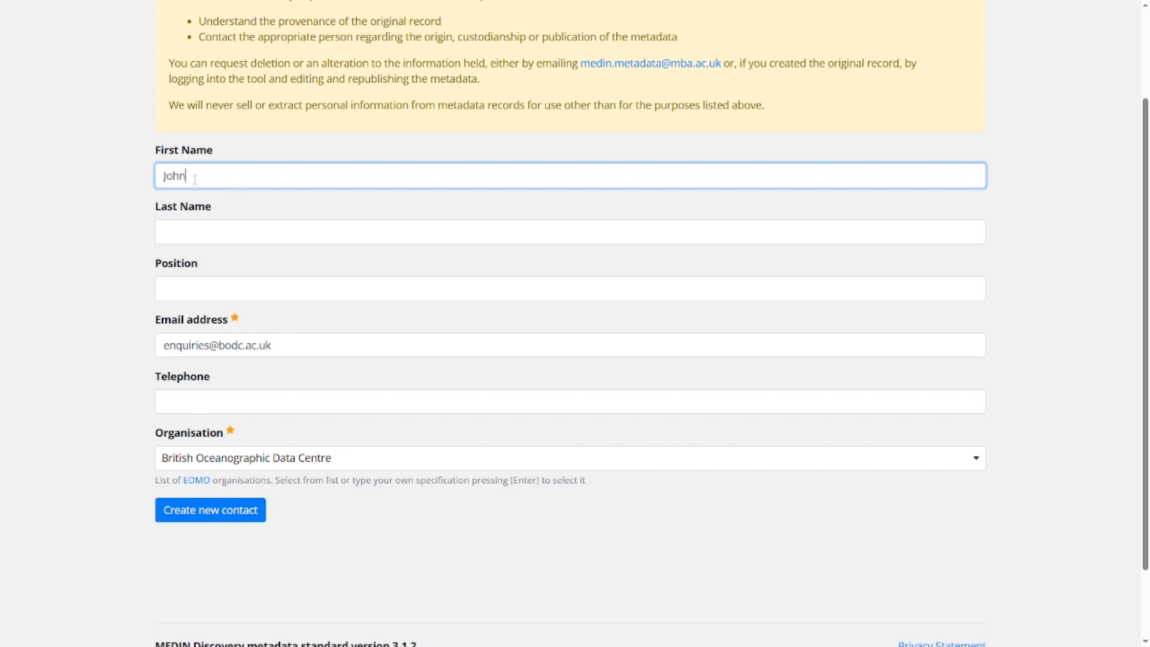
key("Tab")
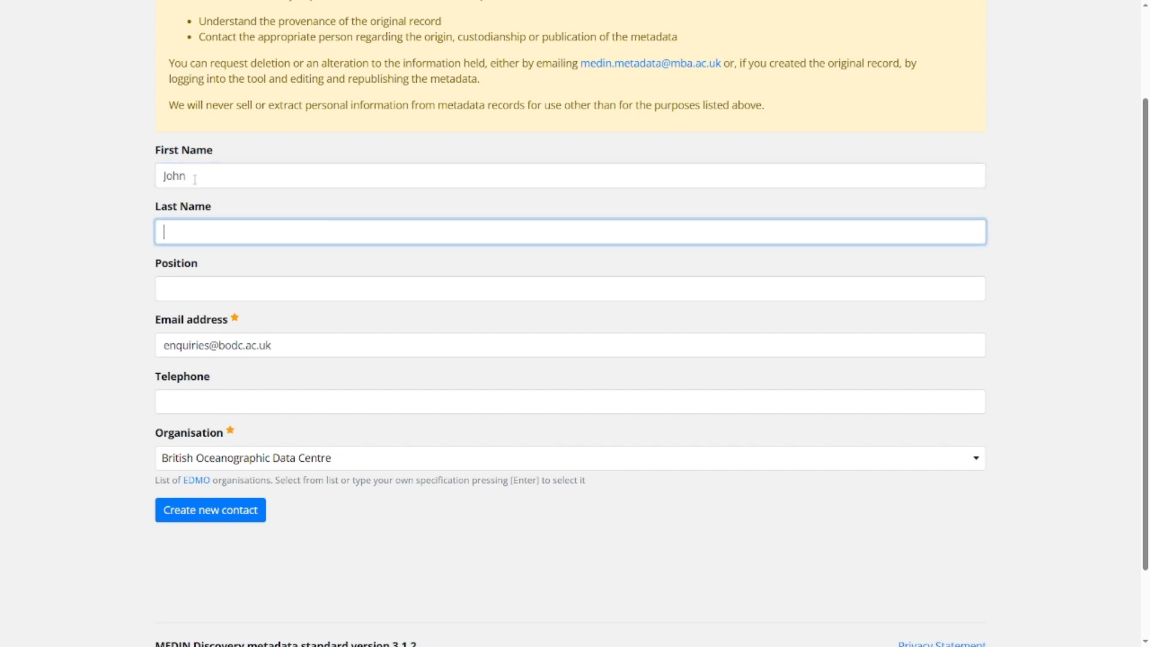
type("Doe")
key("BackSpace")
key("BackSpace")
type("Bloggs")
left_click(214, 295)
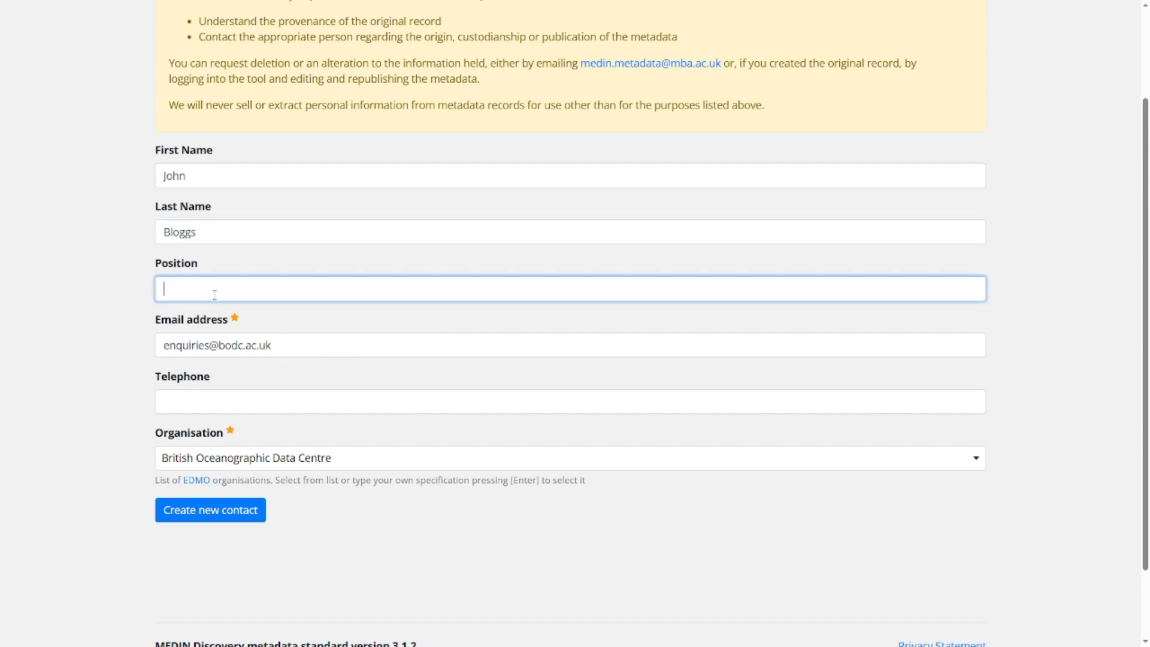
type("Marine Data Manager")
Create the new contact with the organisation kept as British Oceanographic Data Centre and look through the contact list
left_click(375, 465)
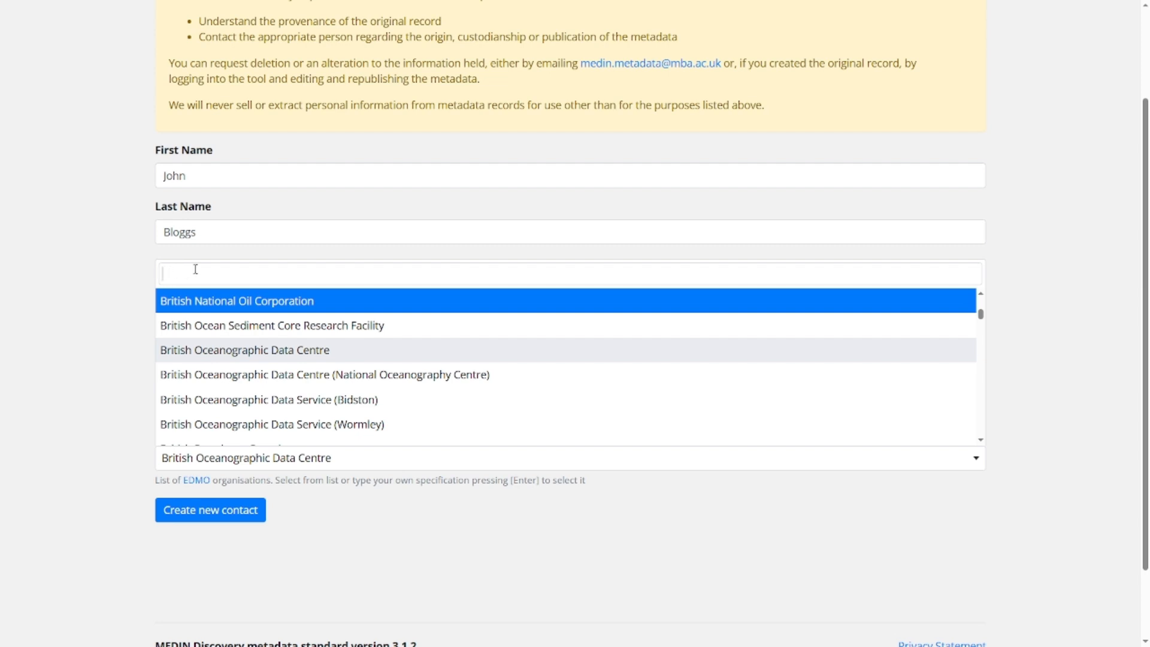
left_click(335, 541)
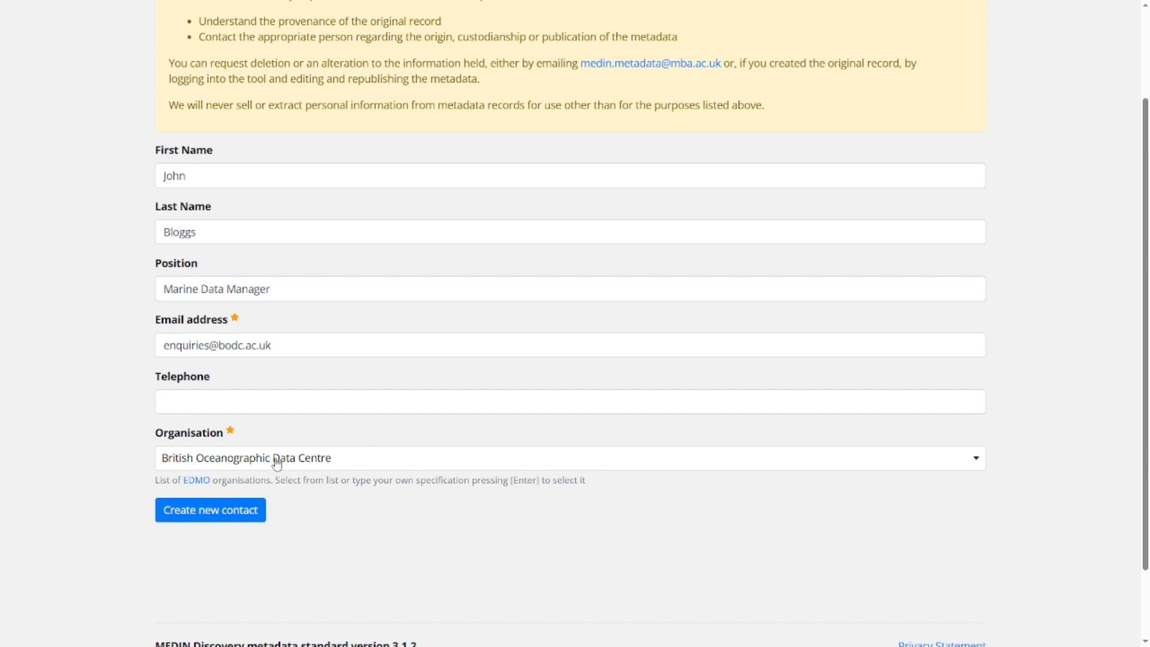
left_click(223, 519)
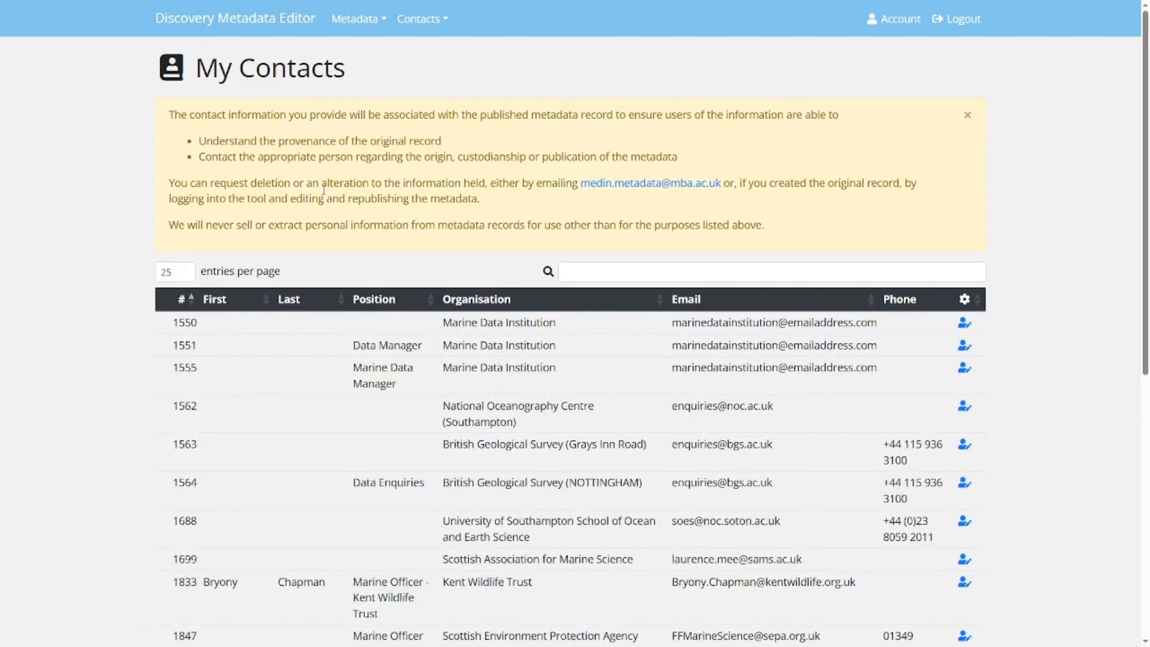
scroll(344, 182, "down", 5)
scroll(343, 185, "up", 5)
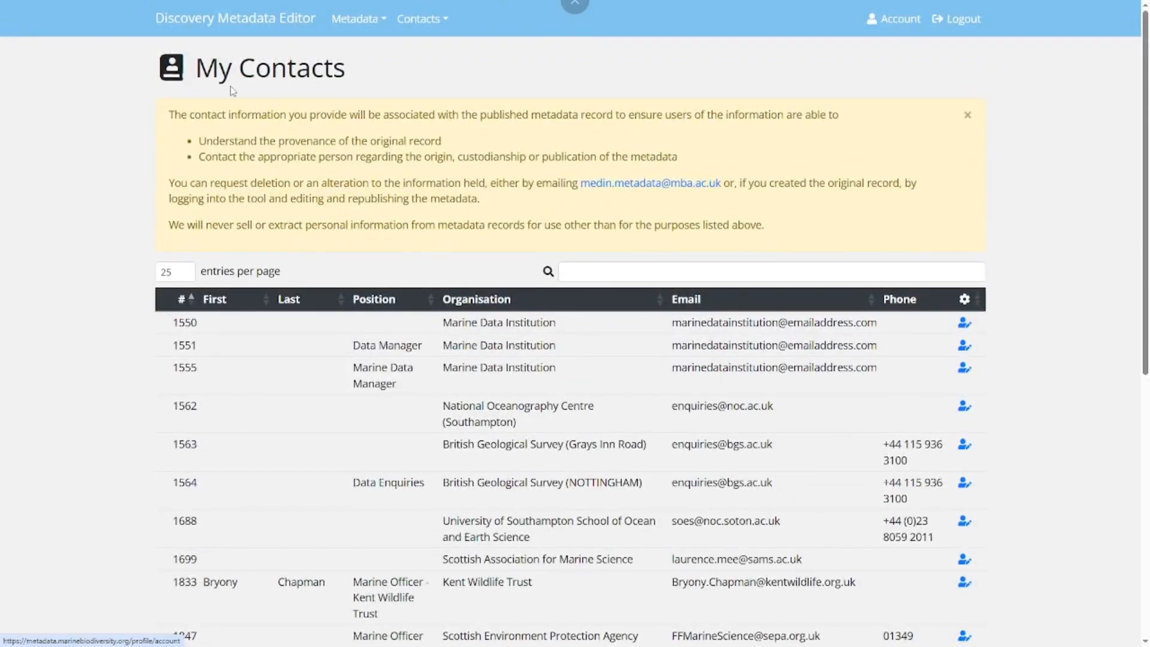
Return to editing the FRidge project oceanographic data record and show it in full screen
left_click(369, 26)
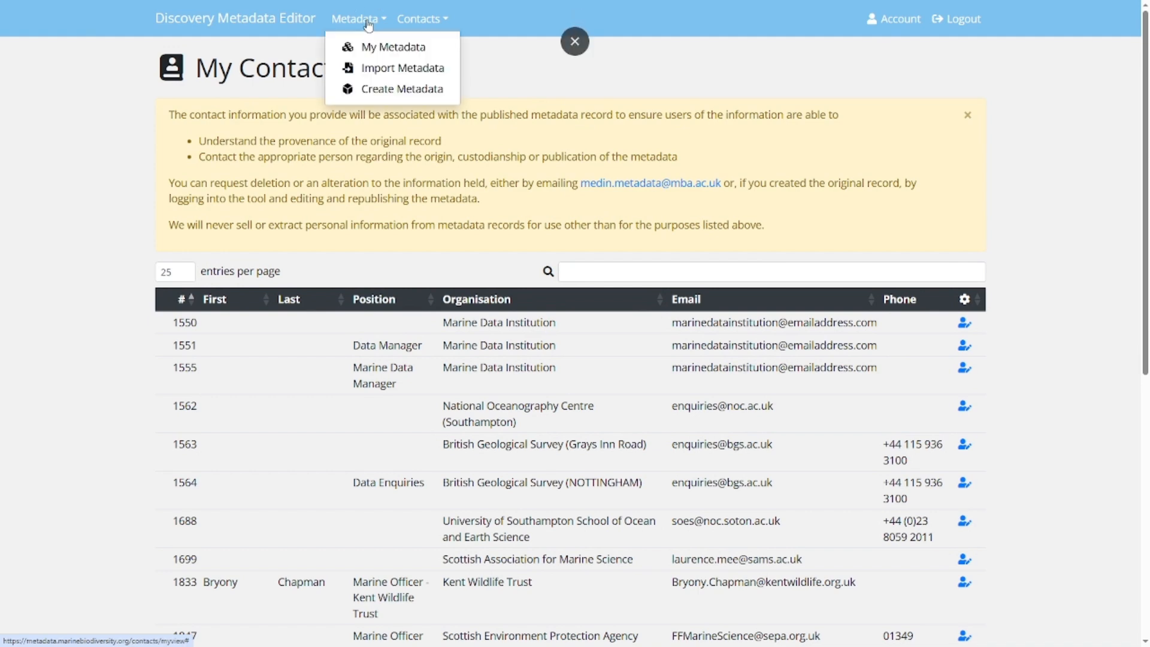
left_click(252, 182)
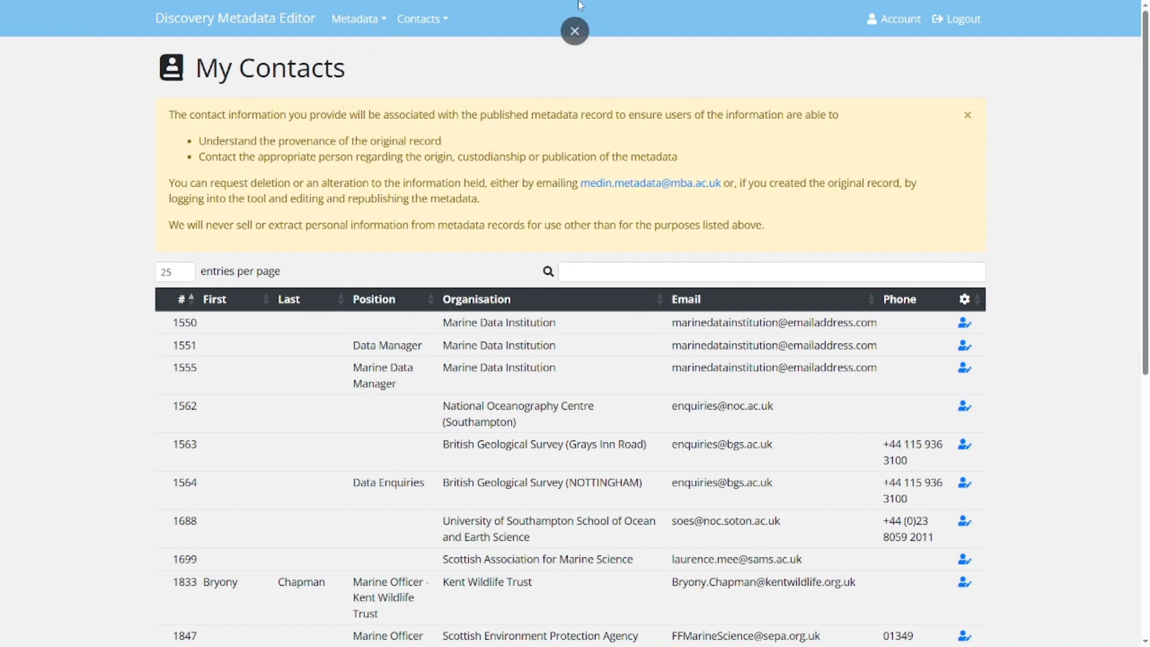
left_click(575, 42)
left_click(13, 37)
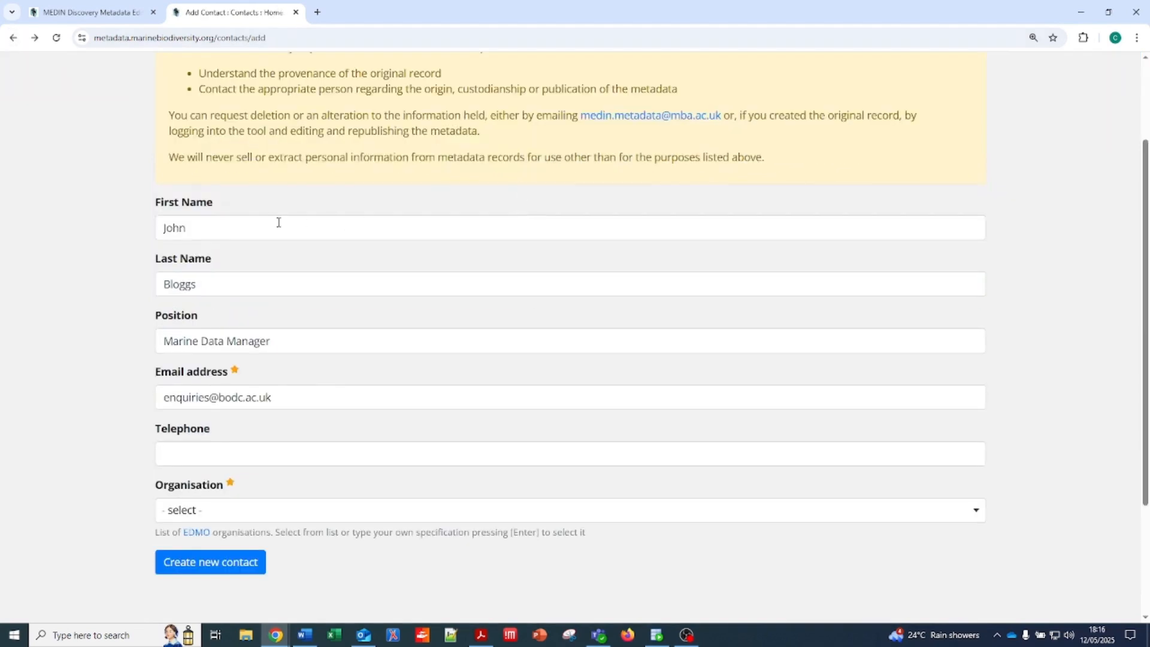
left_click(15, 40)
left_click(14, 41)
left_click(13, 38)
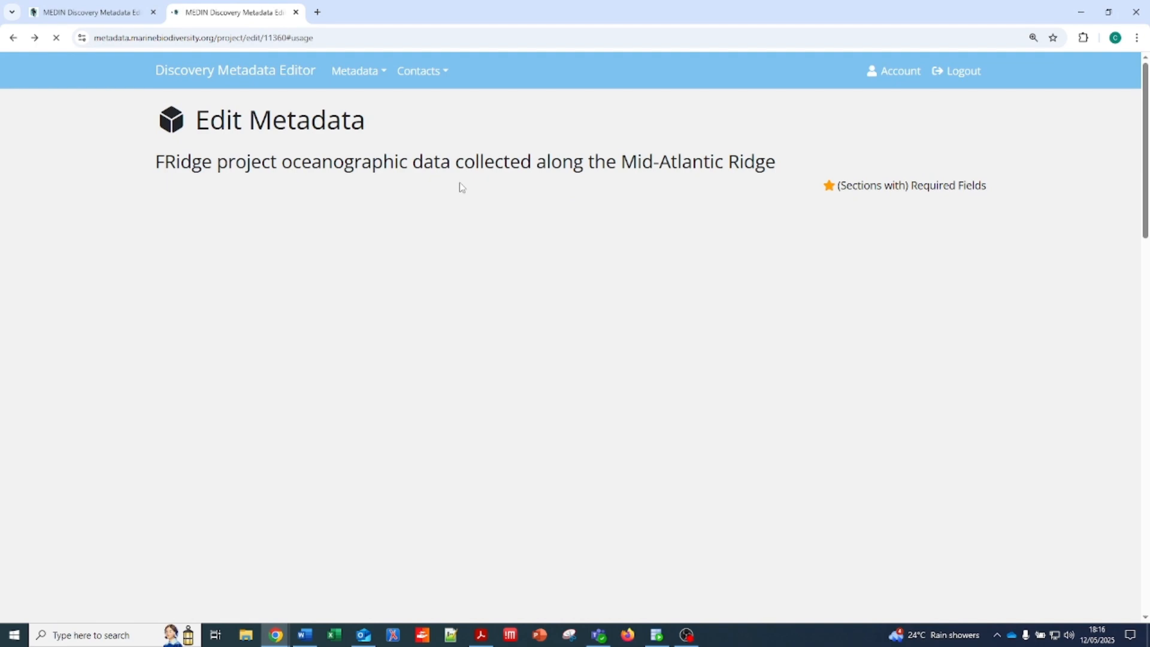
key("F11")
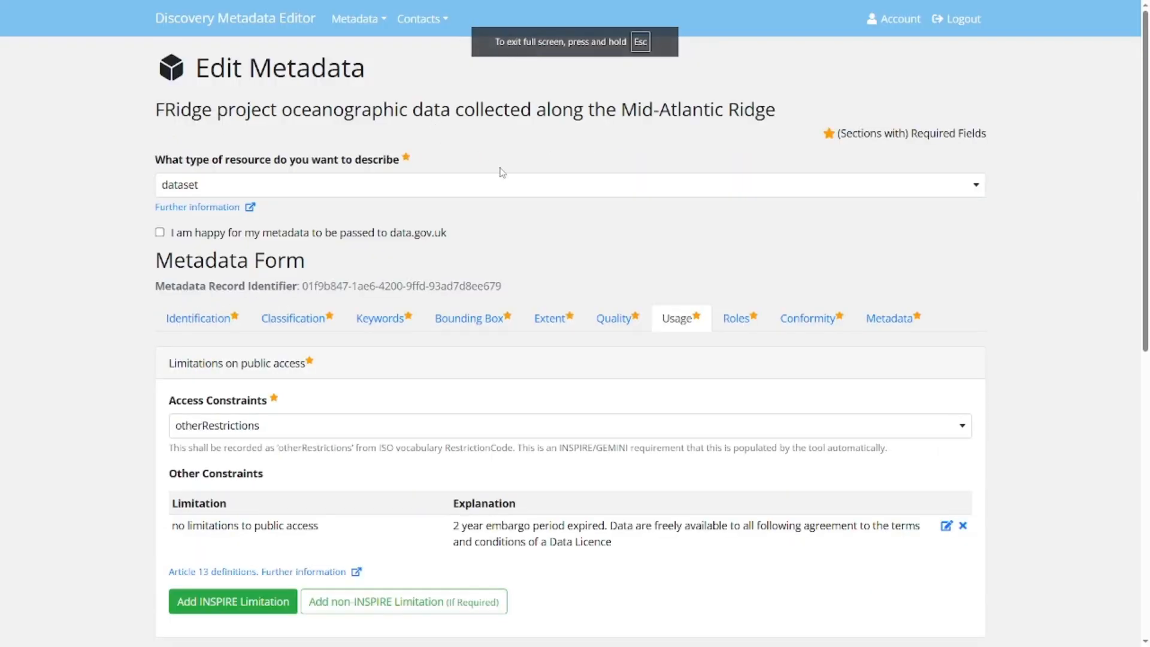
In the Roles section, set the Custodian to the Marine Data Manager contact at British Oceanographic Data Centre
scroll(526, 210, "down", 4)
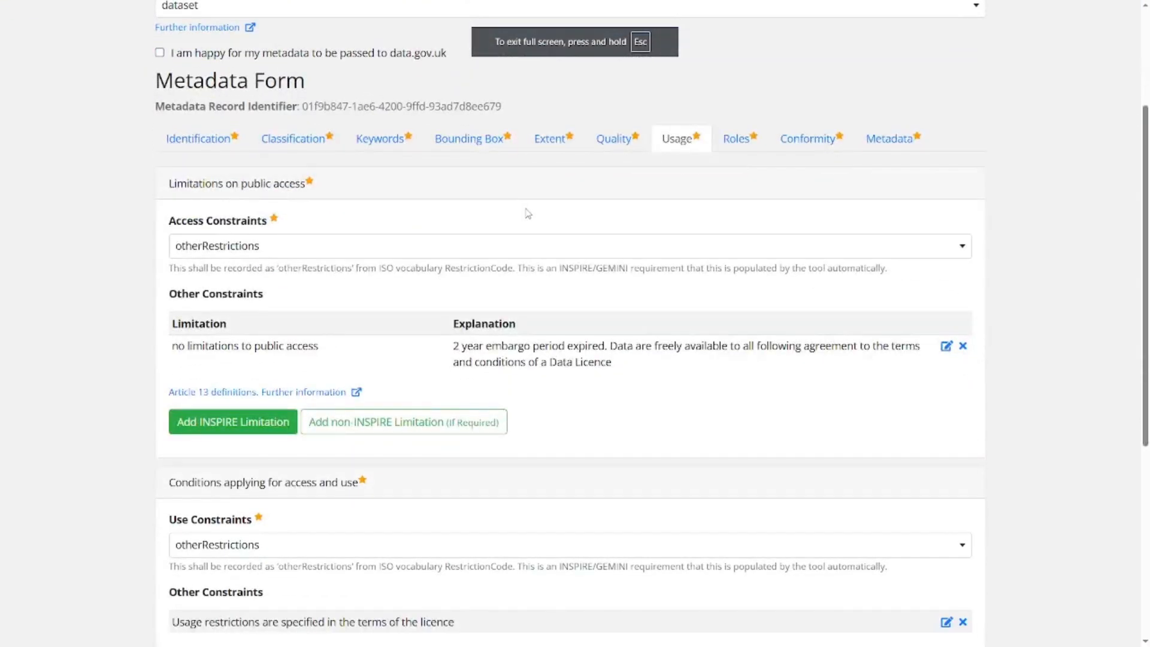
scroll(526, 213, "up", 1)
left_click(735, 200)
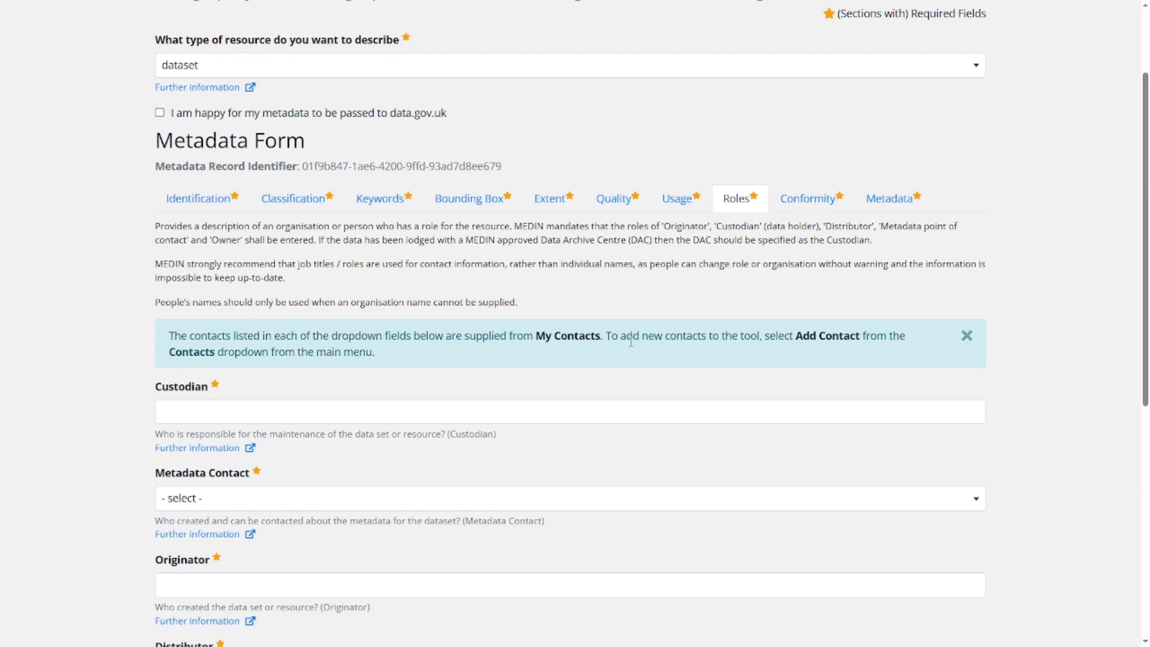
left_click(268, 417)
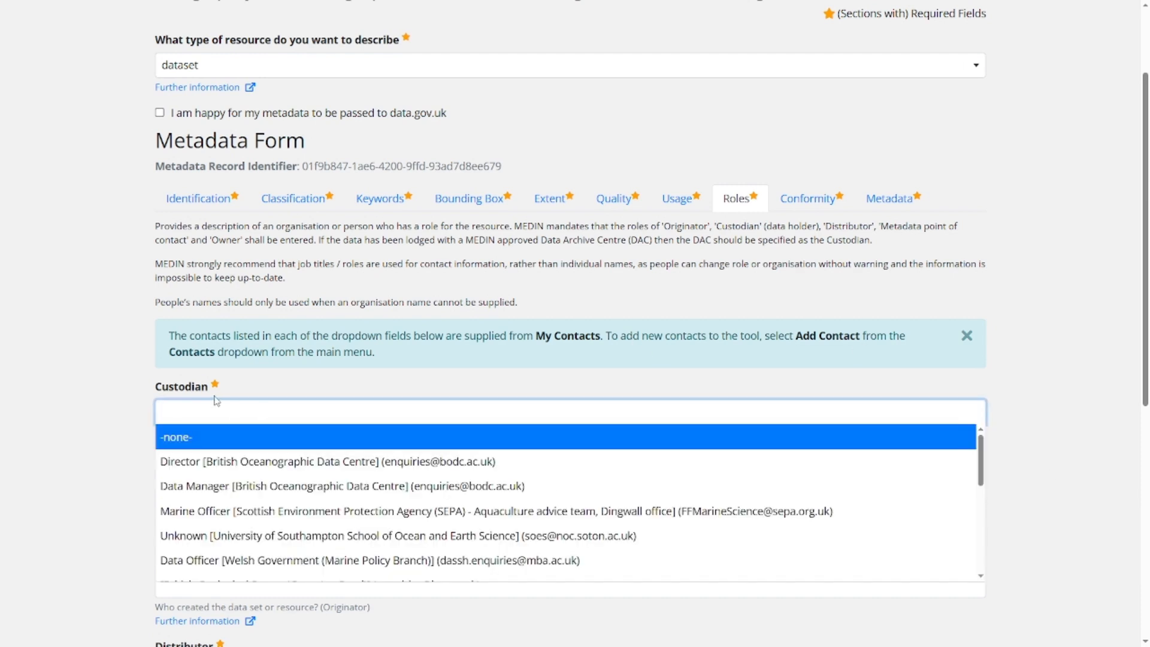
scroll(357, 436, "down", 6)
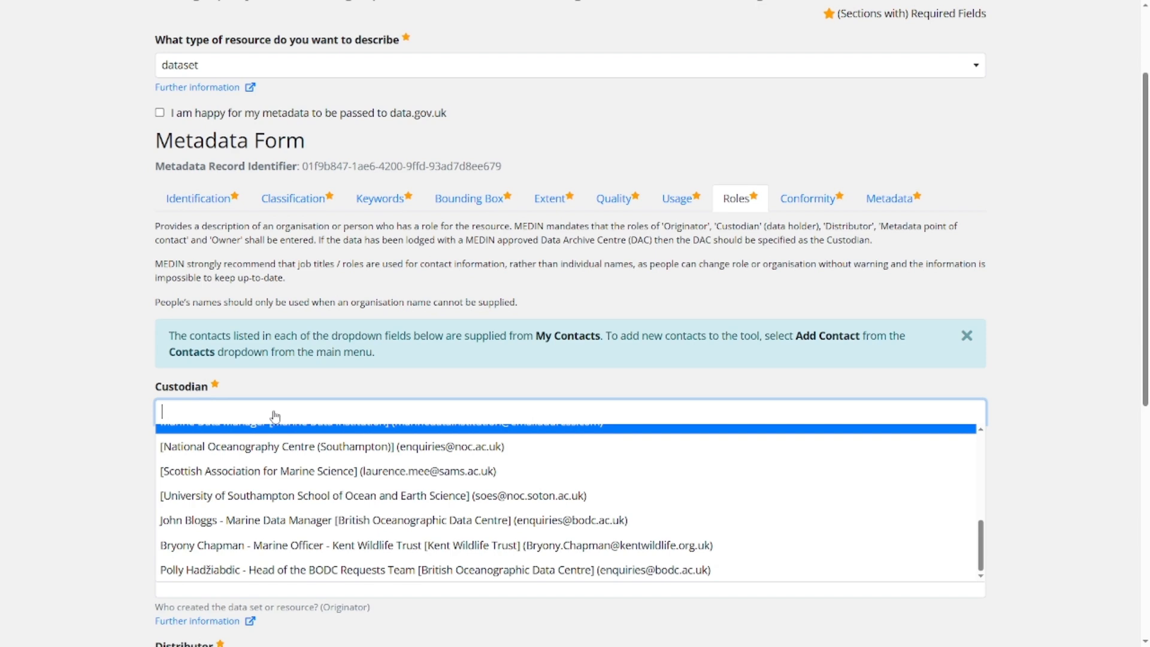
left_click(239, 521)
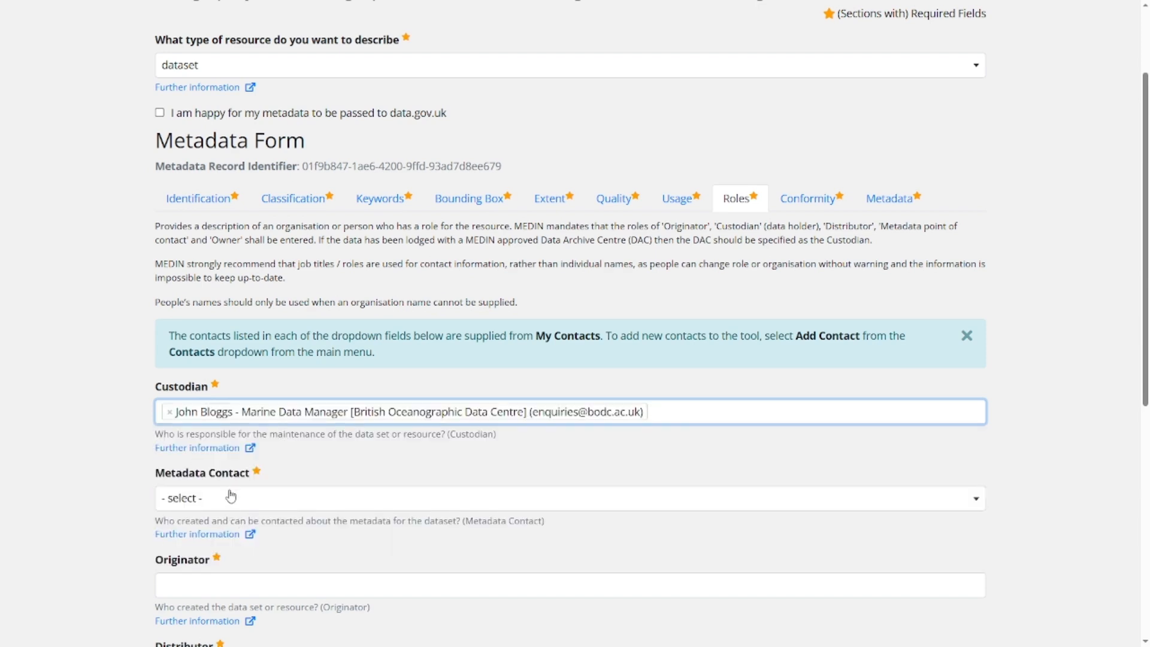
Assign the British Oceanographic Data Centre Marine Data Manager contact as both Metadata Contact and Originator
left_click(231, 497)
scroll(277, 431, "down", 5)
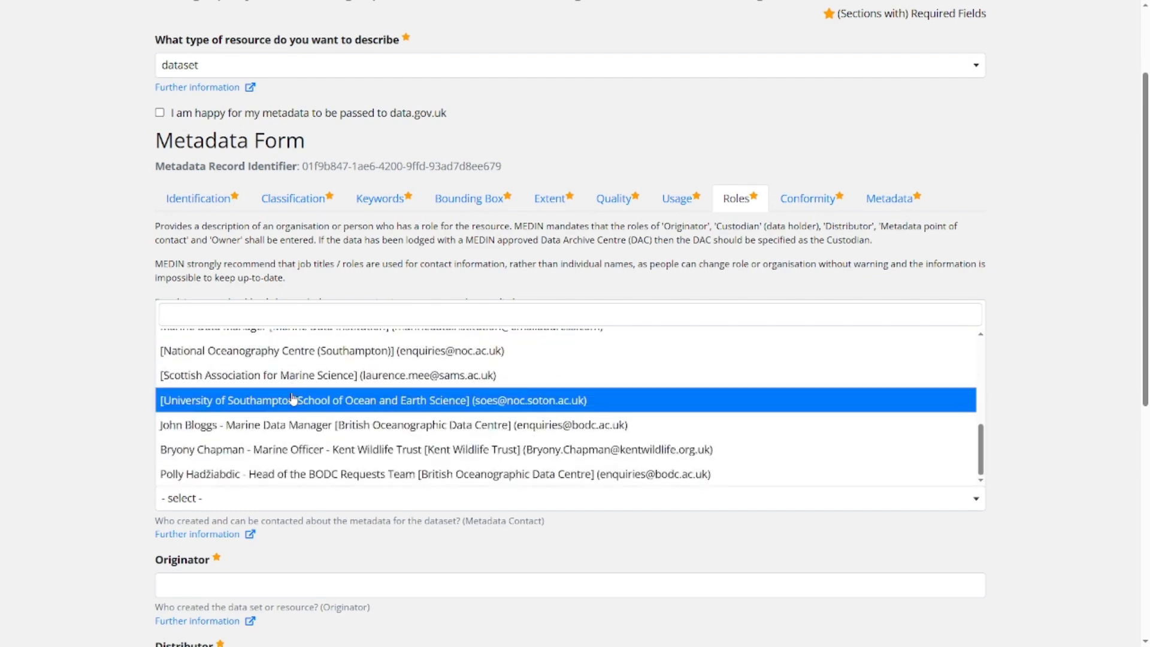
left_click(220, 431)
left_click(225, 586)
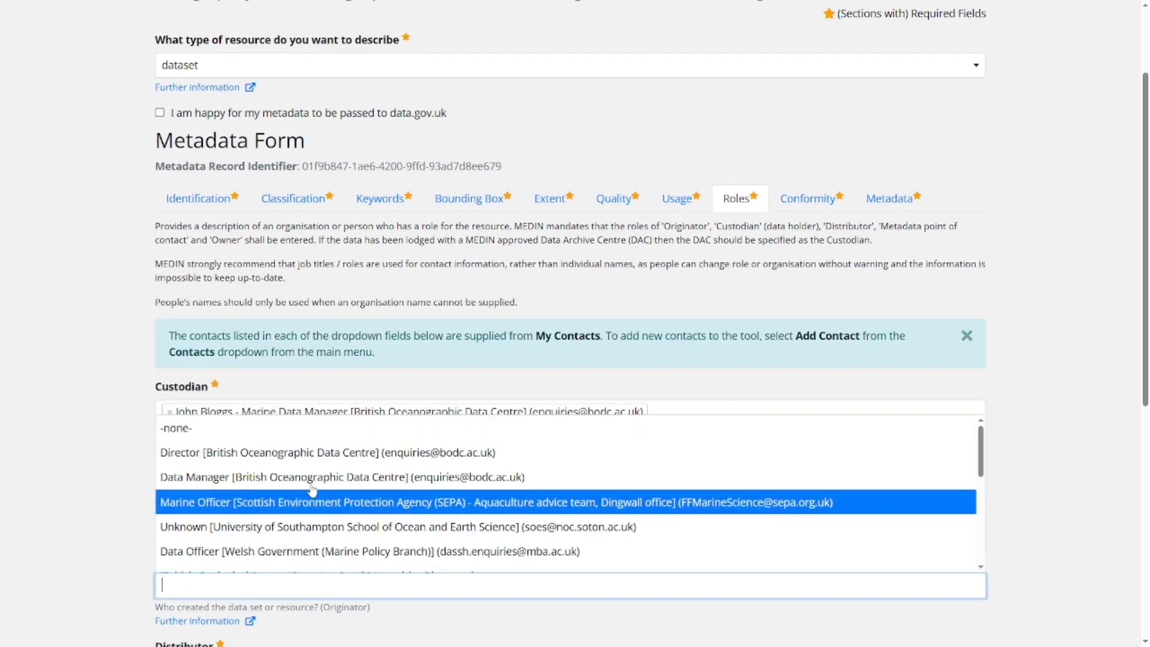
scroll(270, 479, "down", 5)
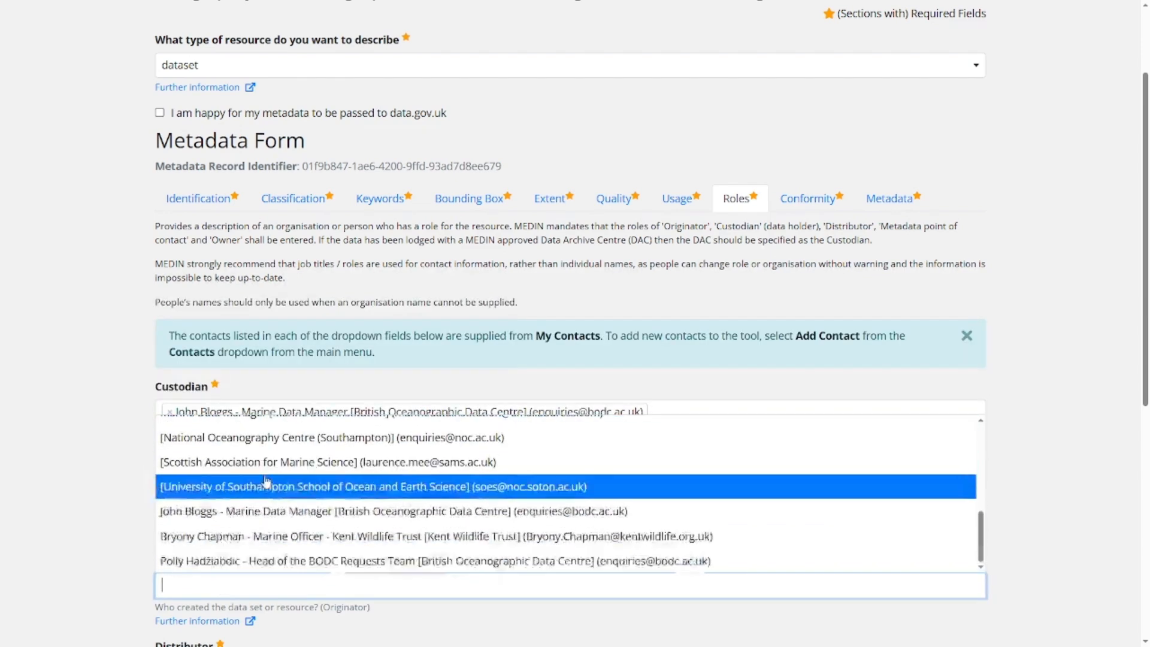
left_click(245, 511)
Assign the same British Oceanographic Data Centre Marine Data Manager contact as Distributor and Owner
scroll(385, 472, "down", 4)
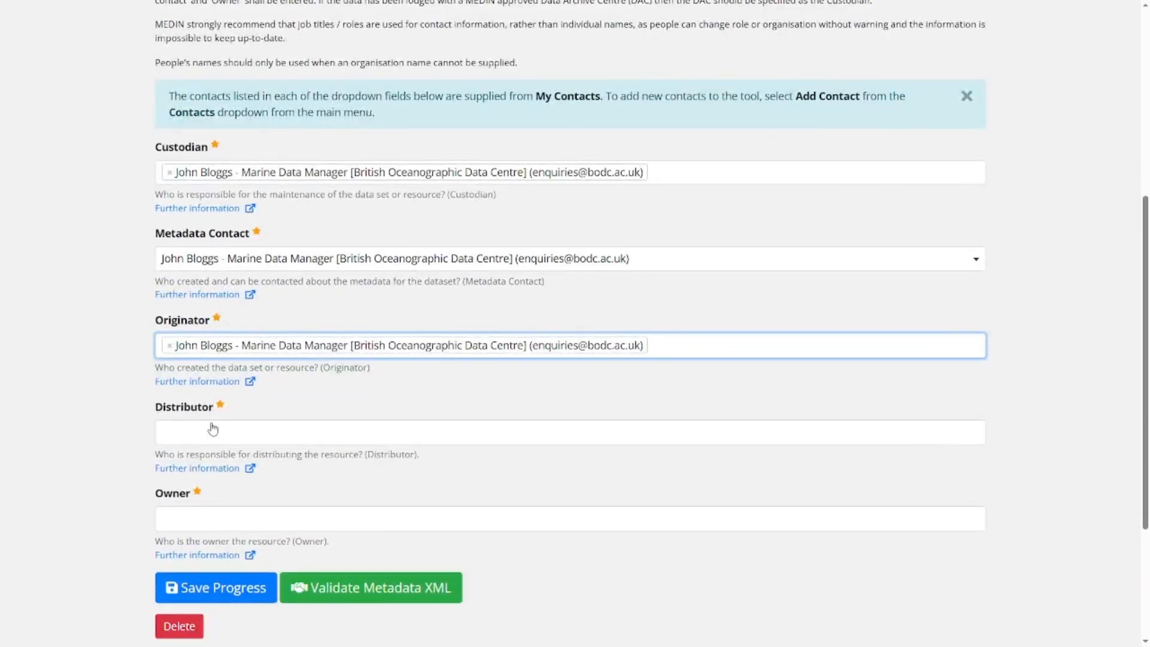
left_click(186, 439)
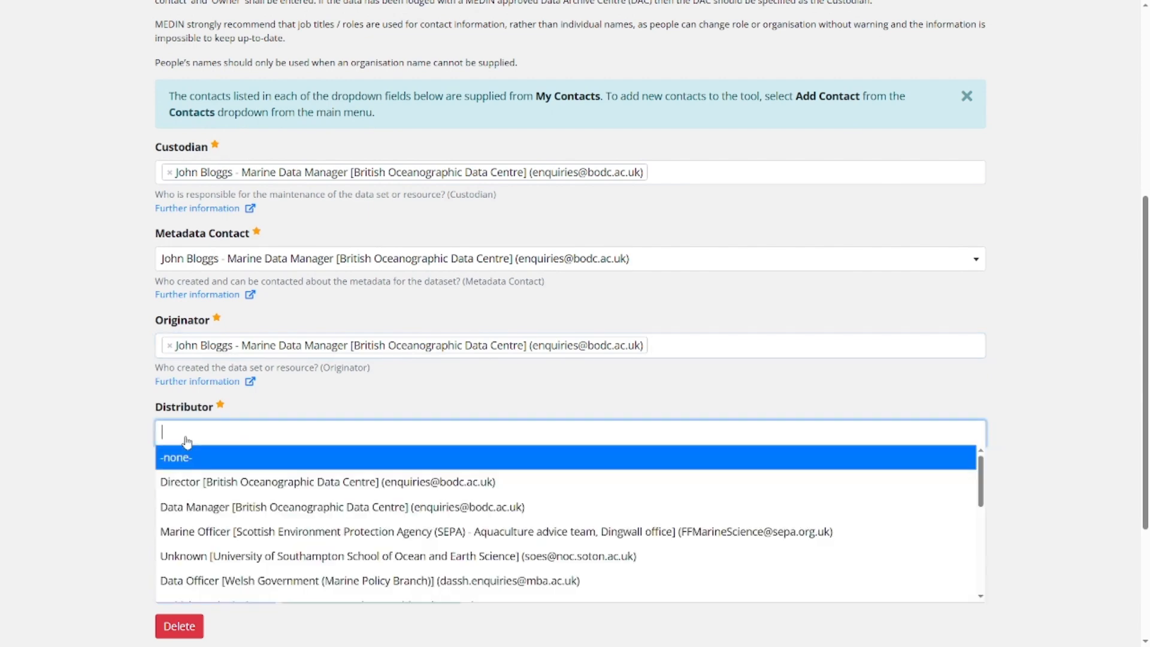
scroll(218, 470, "down", 5)
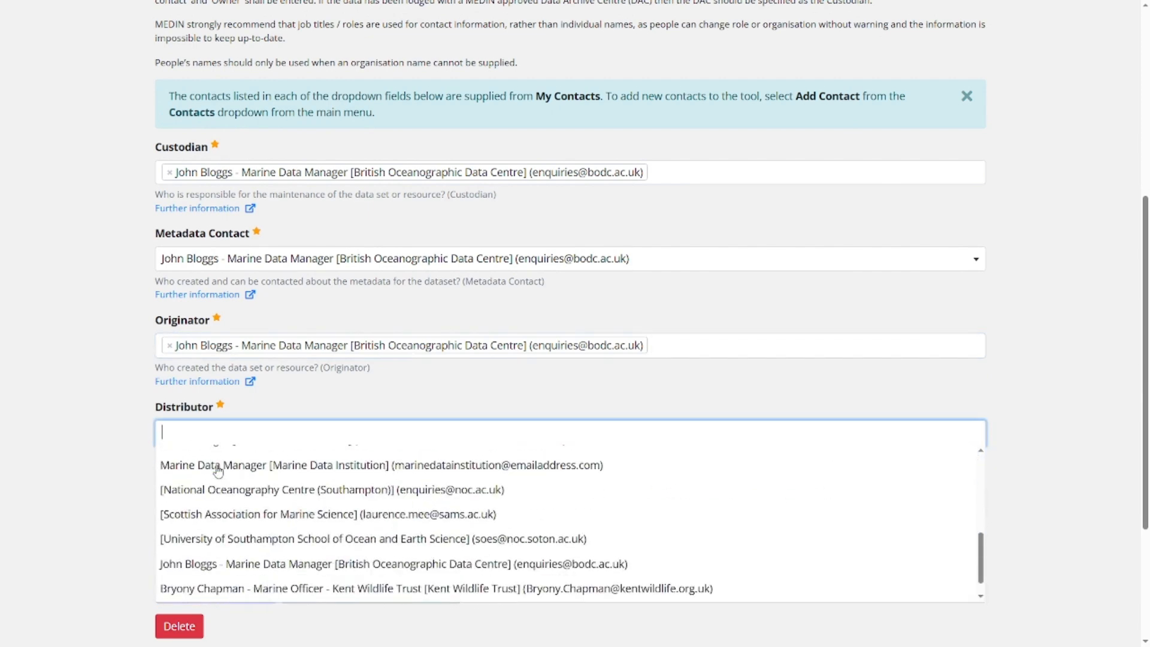
left_click(211, 566)
left_click(223, 520)
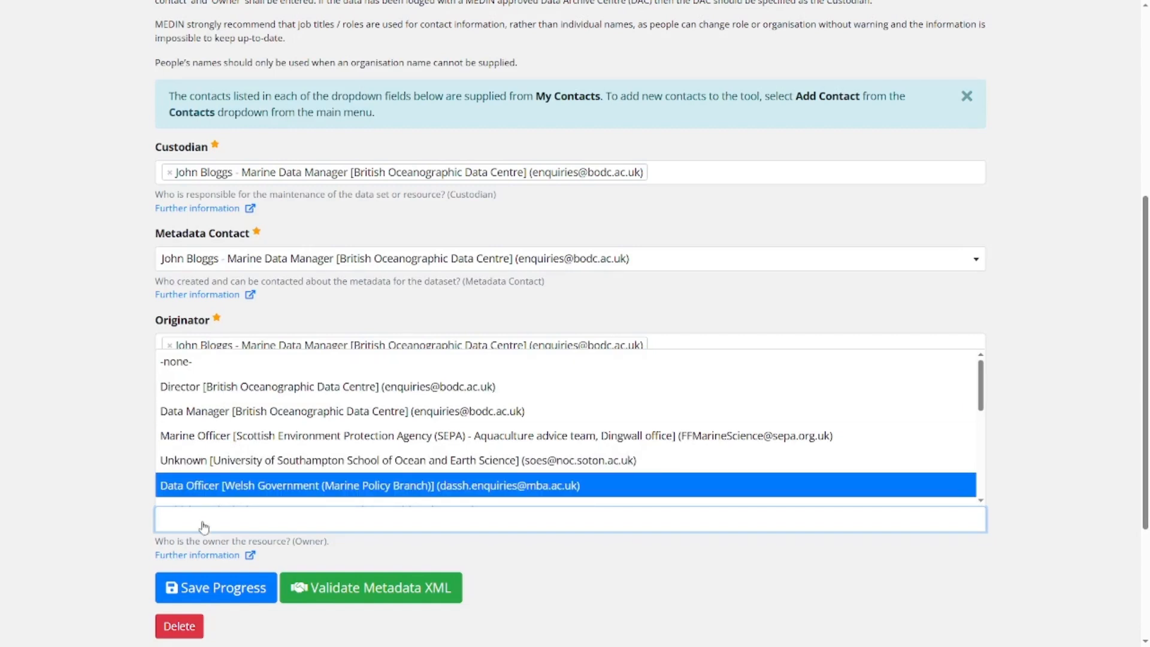
type("joh")
left_click(234, 497)
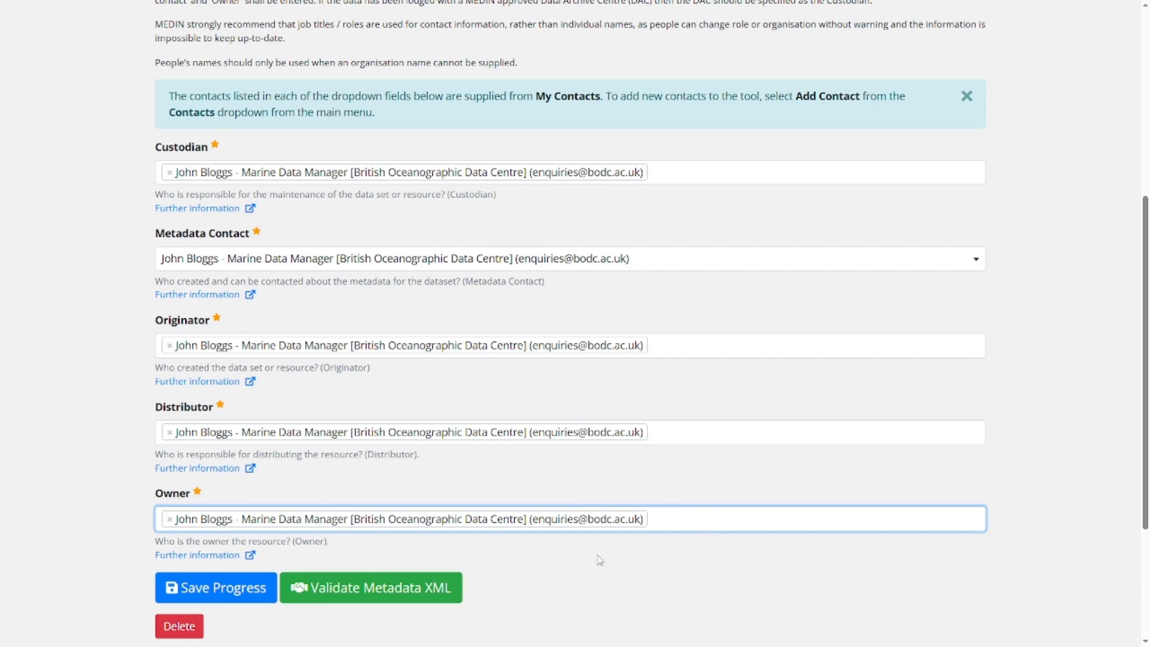
Review the assigned role contacts and save the record's progress
scroll(599, 560, "up", 1)
scroll(594, 574, "down", 3)
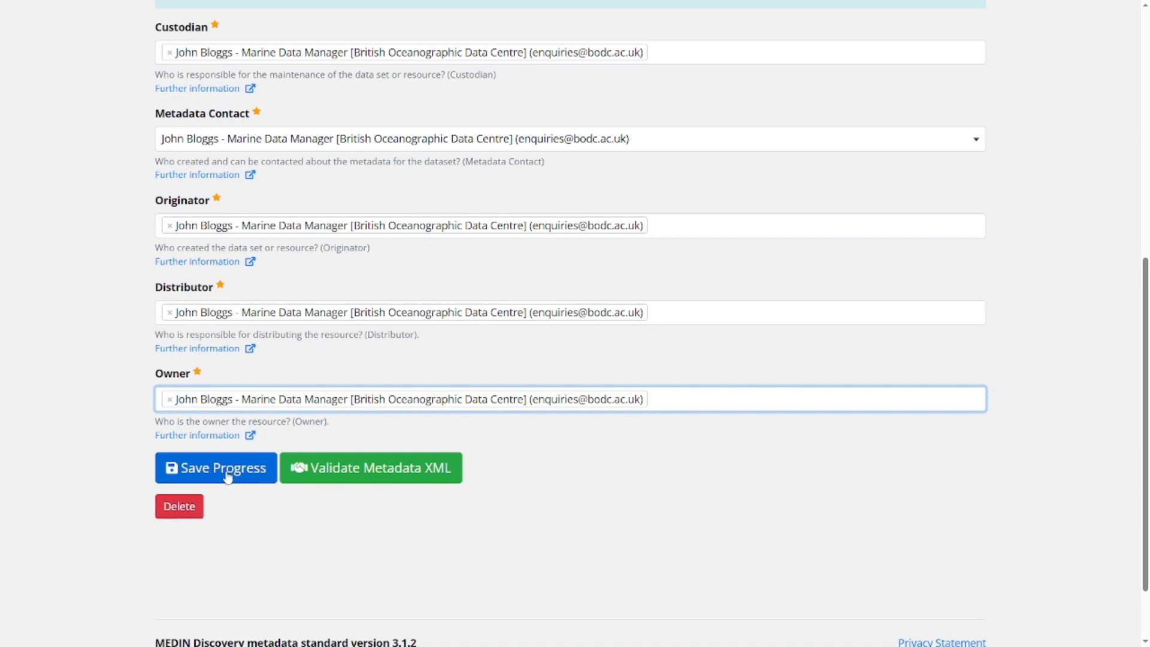
left_click(228, 478)
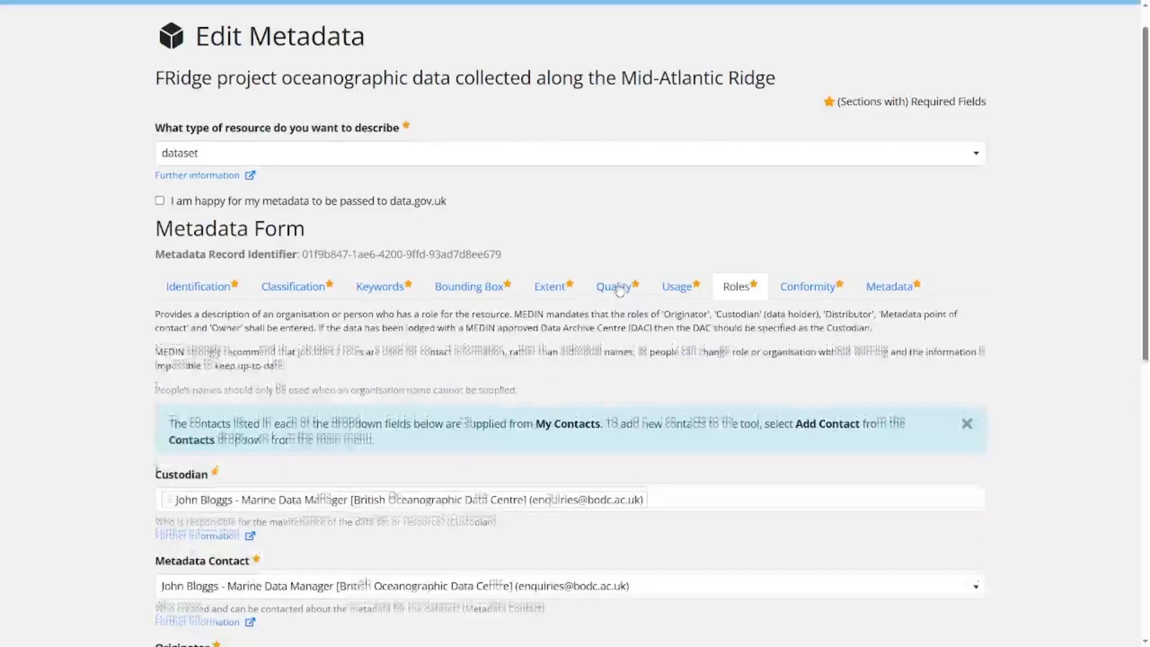
In the Conformity section, start a conformity statement for Commission Regulation (EU) No 1089/2010 with the degree of conformity not evaluated
left_click(802, 289)
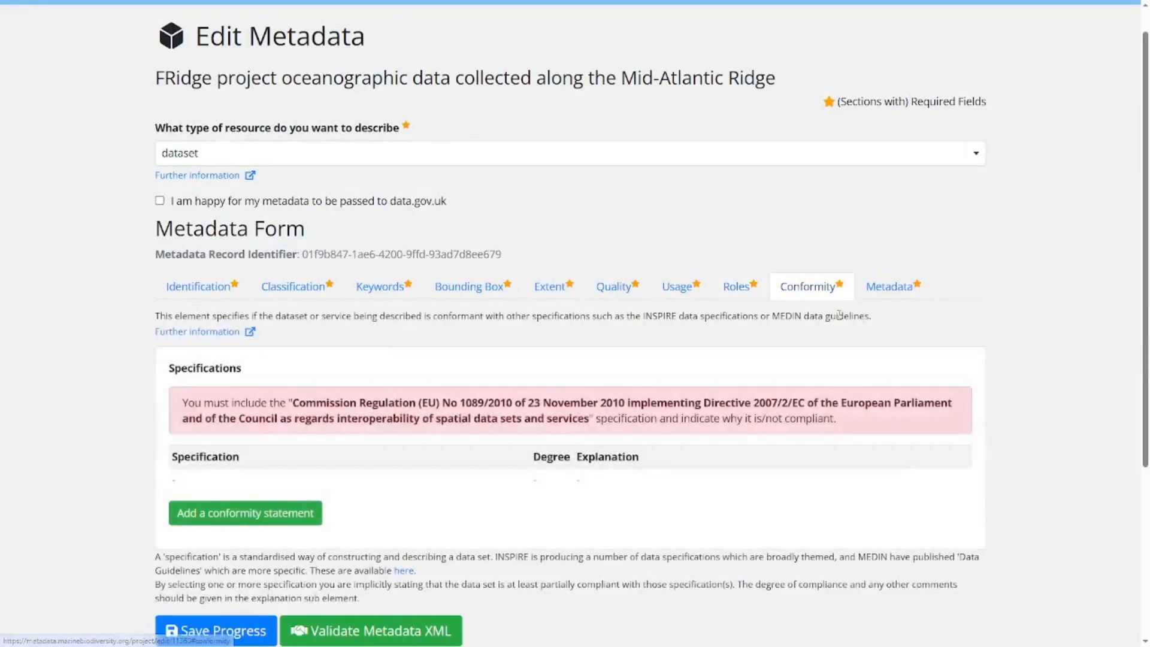
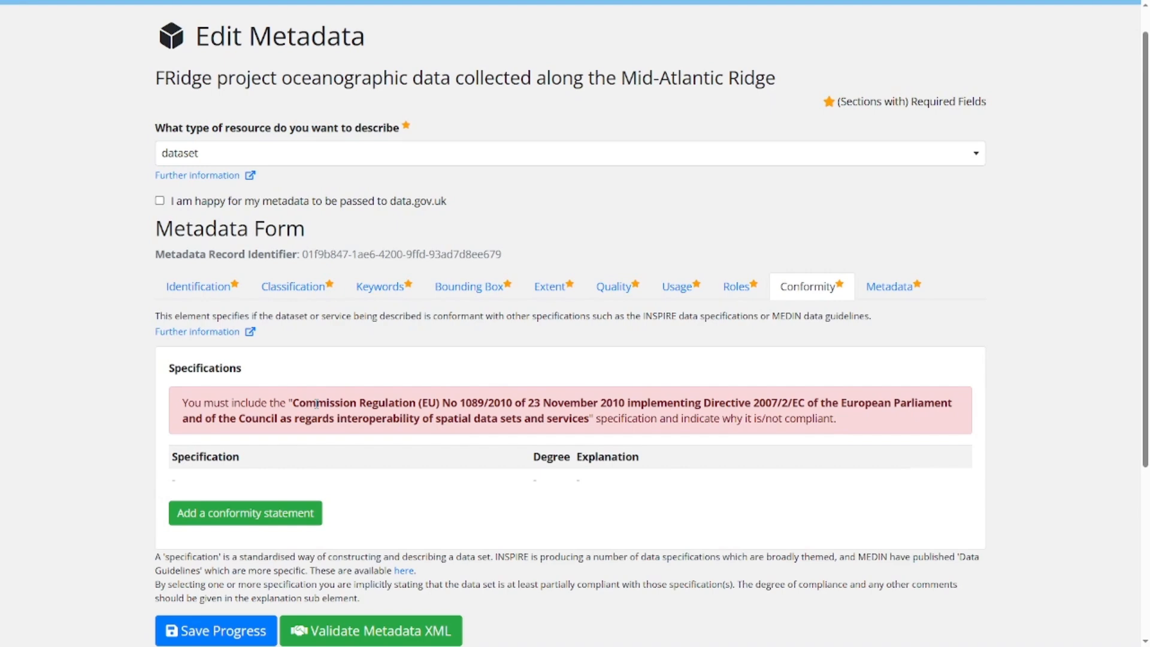
left_click(257, 511)
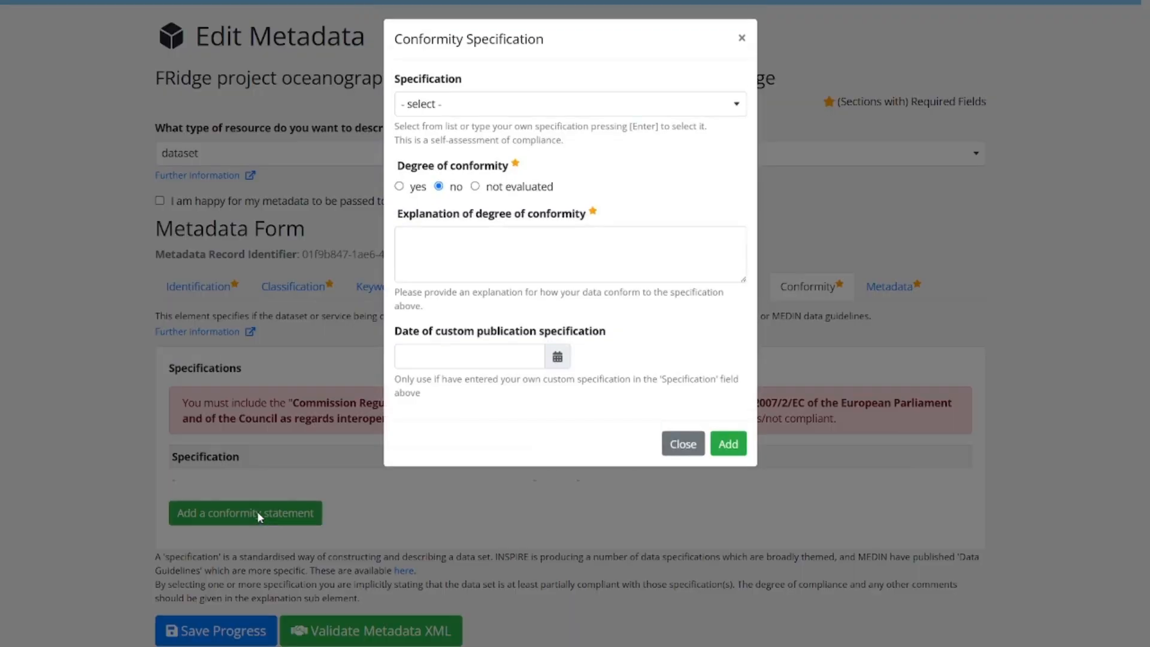
left_click(552, 107)
left_click(539, 206)
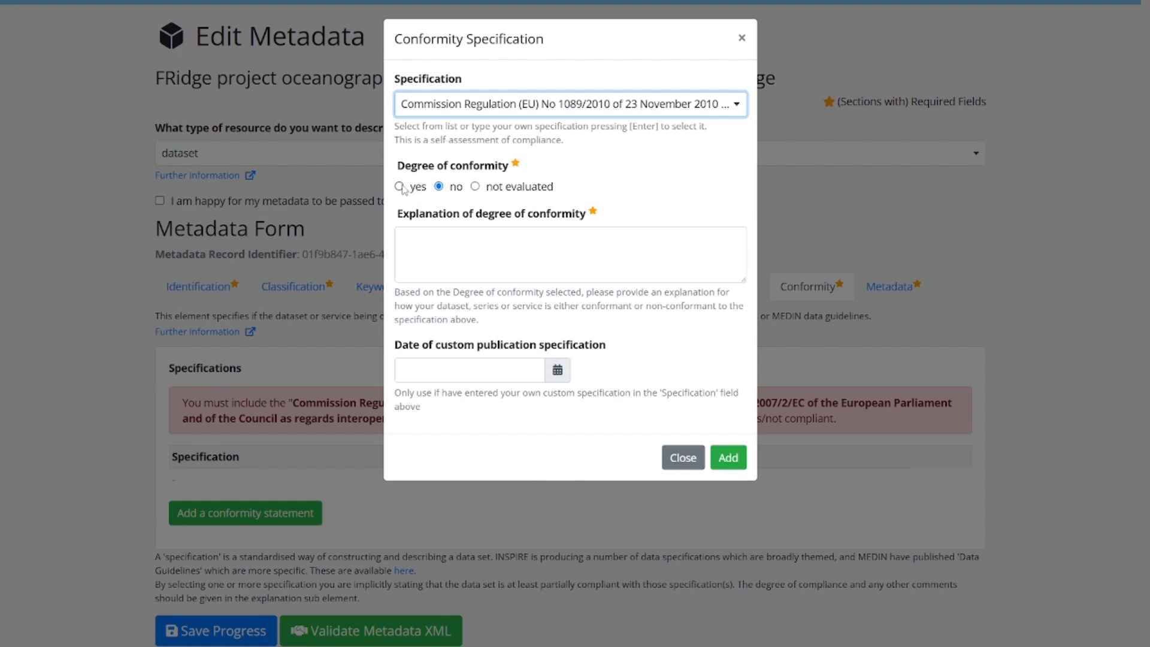
left_click(476, 186)
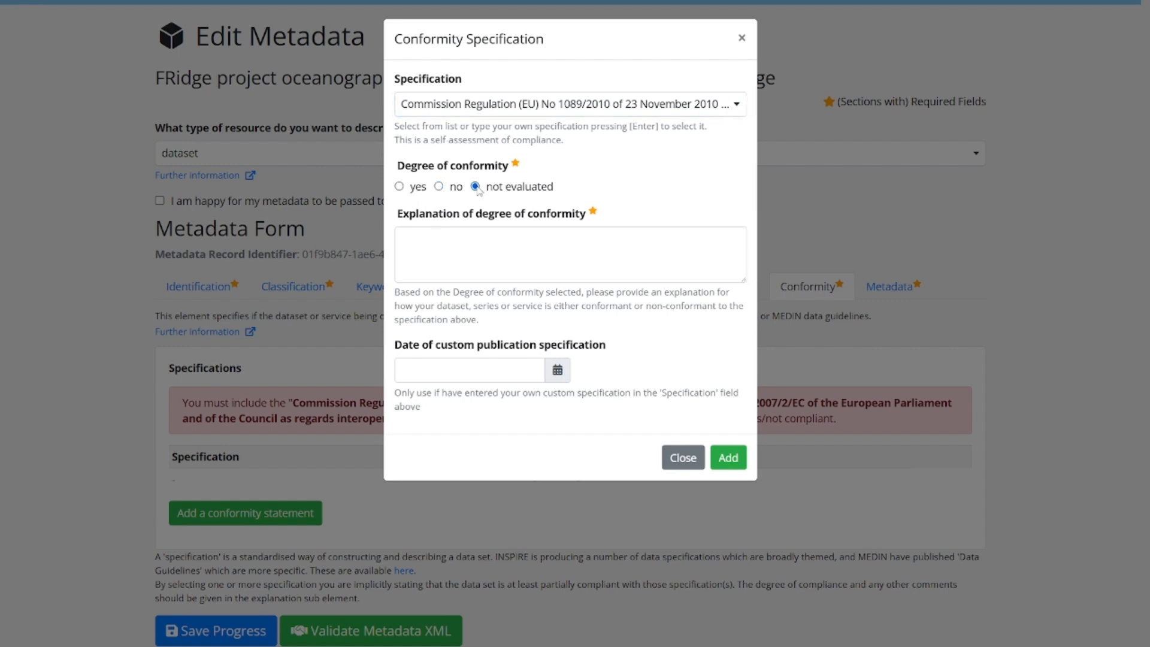
Enter the conformity explanation "Dataset has not been evaluated against Commission Regulation (EU) No 1089/2010"
left_click(459, 241)
left_click(455, 254)
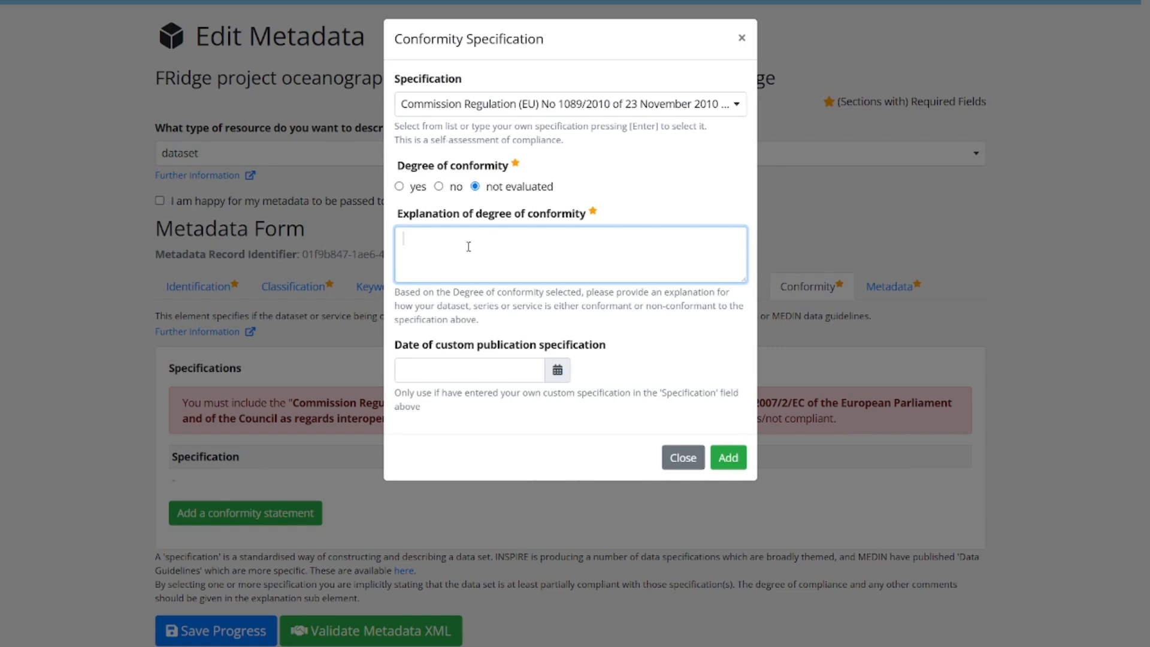
type("Dataset is not")
key("BackSpace")
key("BackSpace")
key("BackSpace")
key("BackSpace")
key("BackSpace")
key("BackSpace")
type("has not been evaluat")
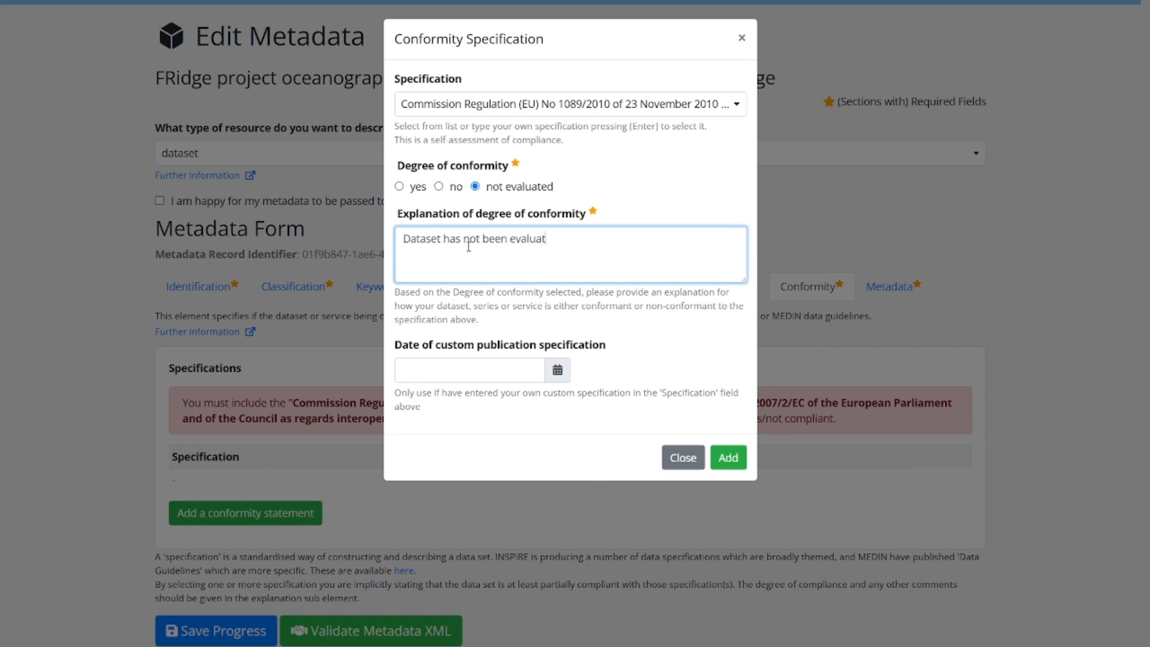
type("ed against")
type("Commission Regulation (EU) No 1089/2010")
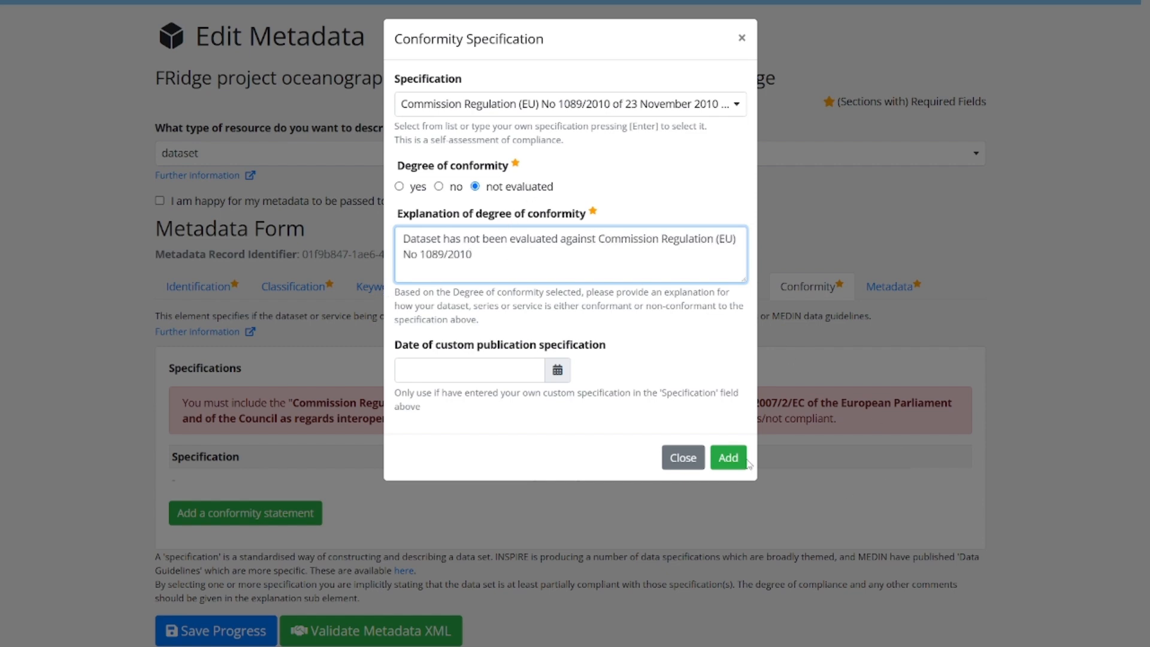
Add the Commission Regulation conformity statement without a custom publication date and save the record's progress
left_click(558, 375)
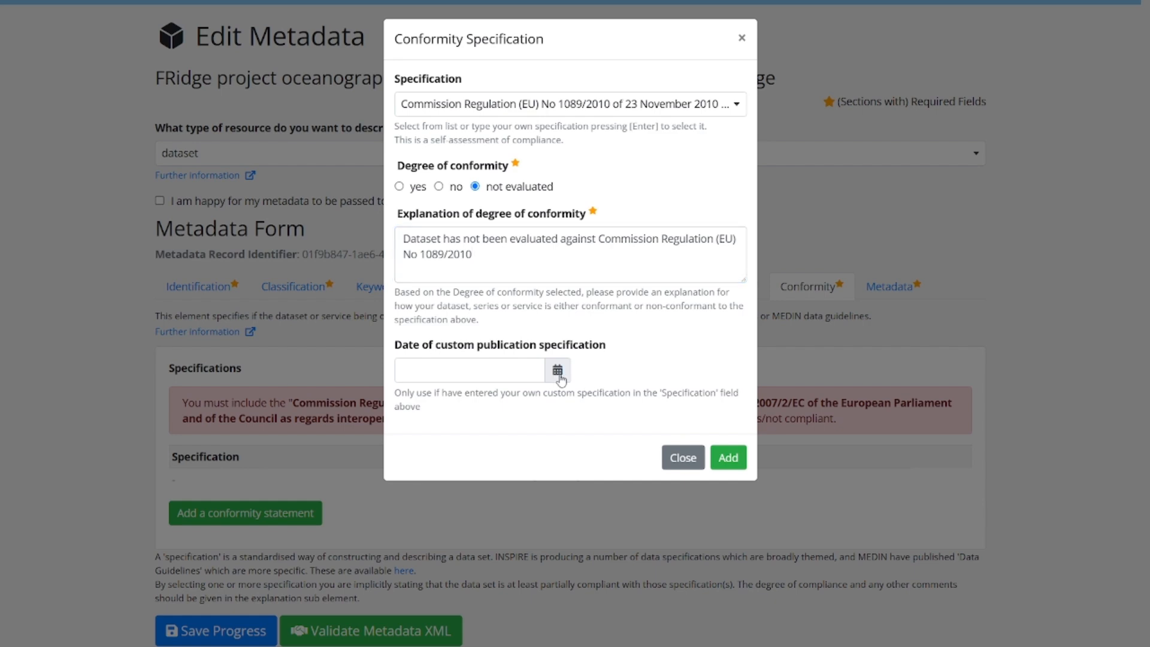
left_click(610, 372)
left_click(728, 459)
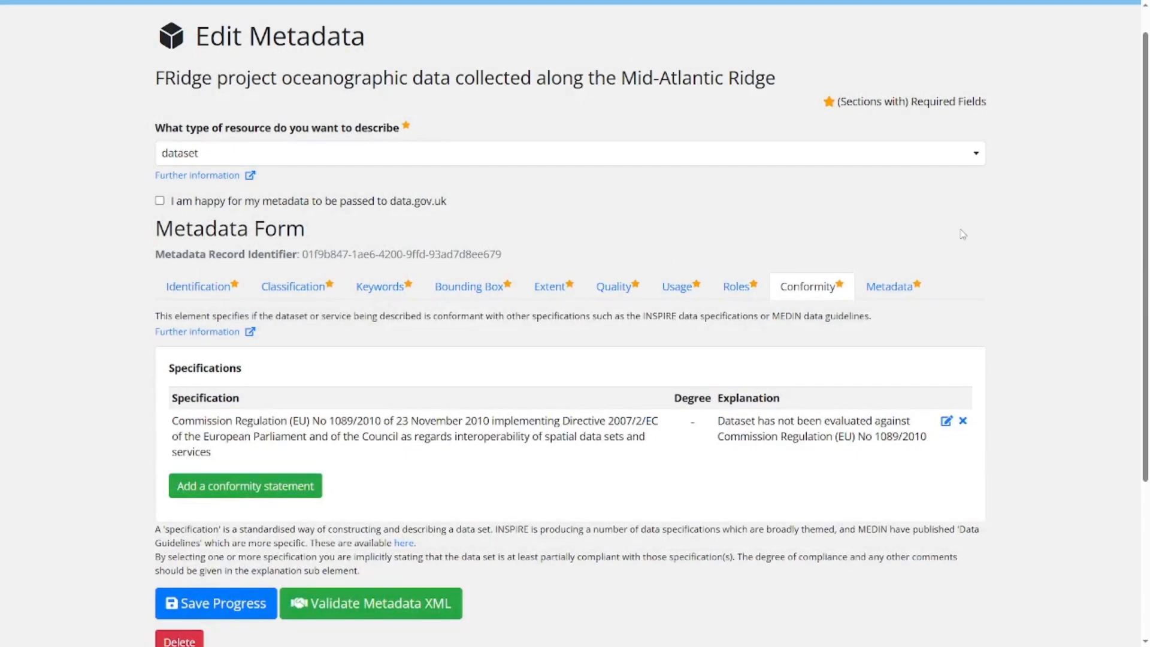
scroll(976, 235, "down", 1)
left_click(206, 546)
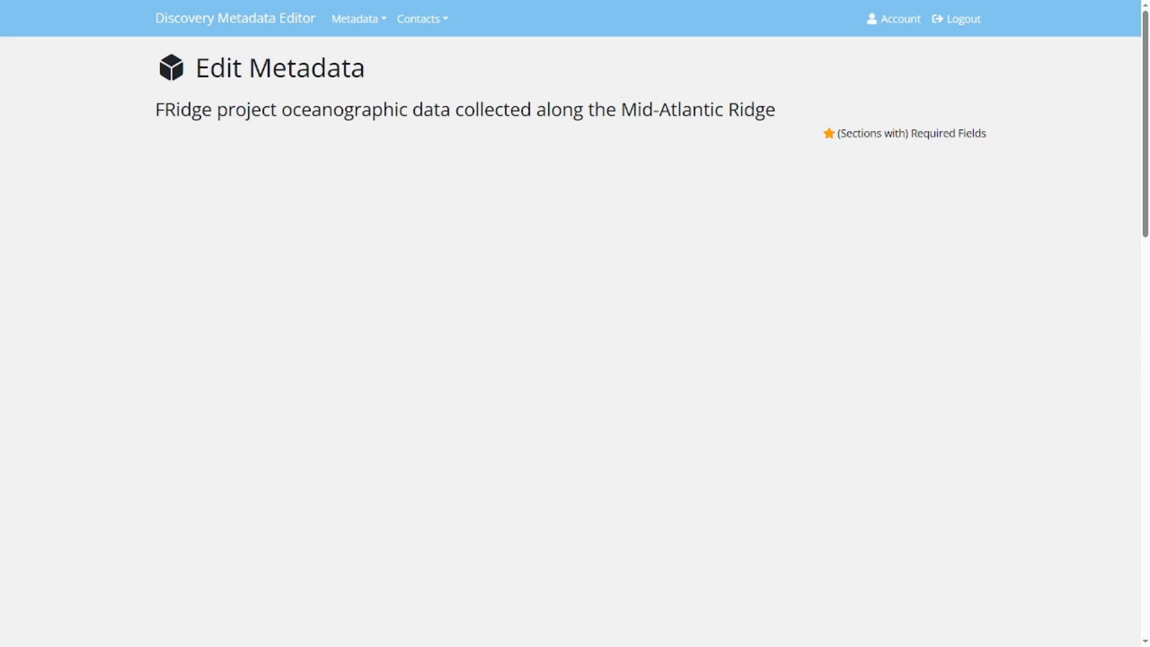
Start a second conformity statement for "MEDIN data guideline for Bathymetry data" with the degree of conformity set to yes
left_click(257, 267)
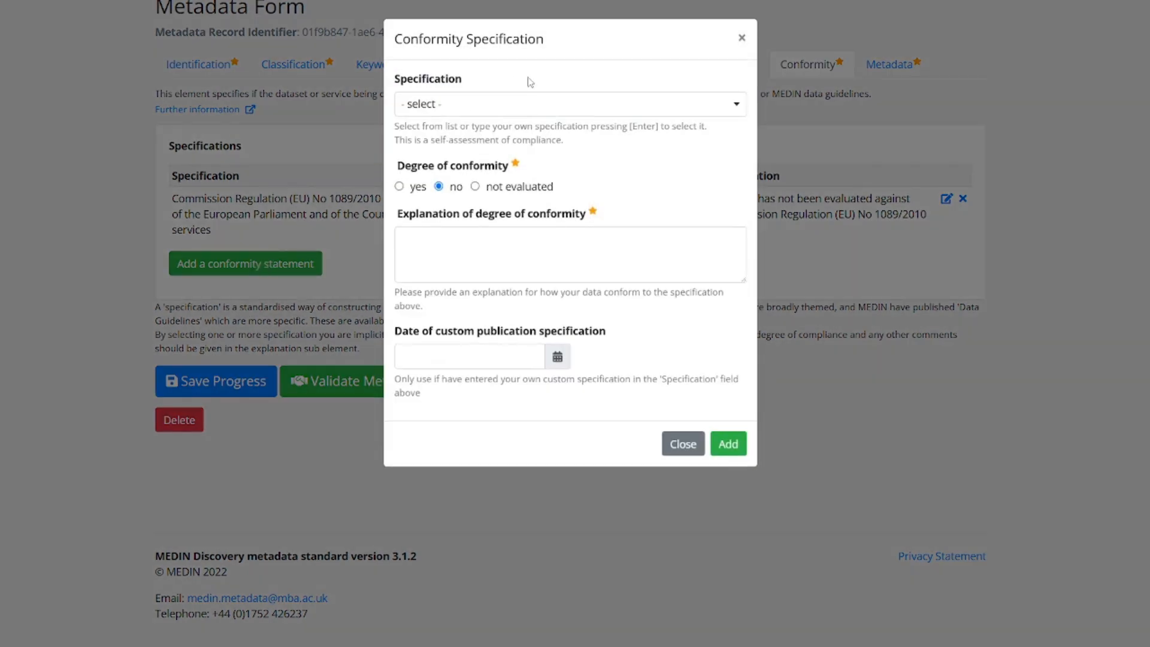
left_click(737, 105)
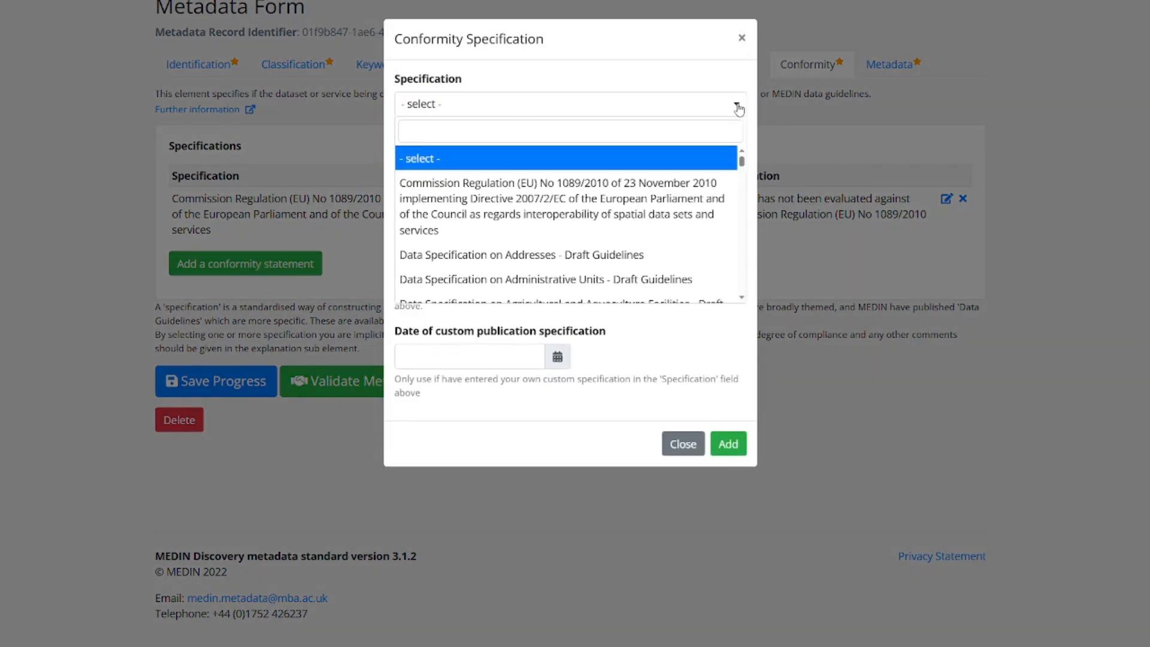
scroll(546, 217, "down", 5)
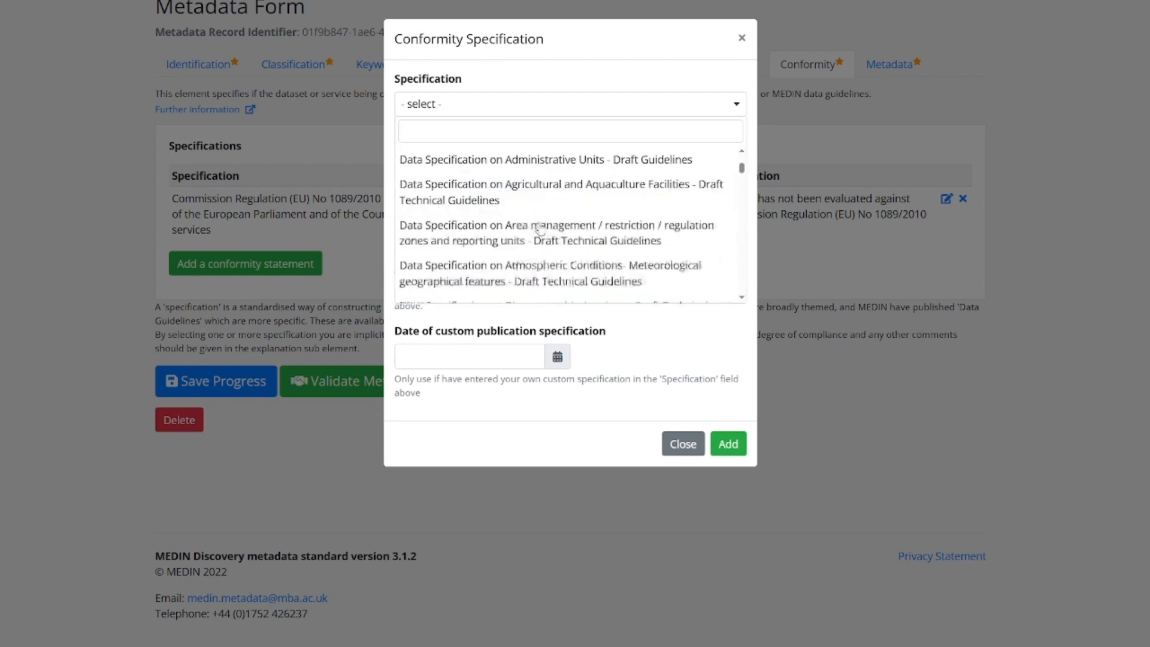
scroll(549, 207, "down", 8)
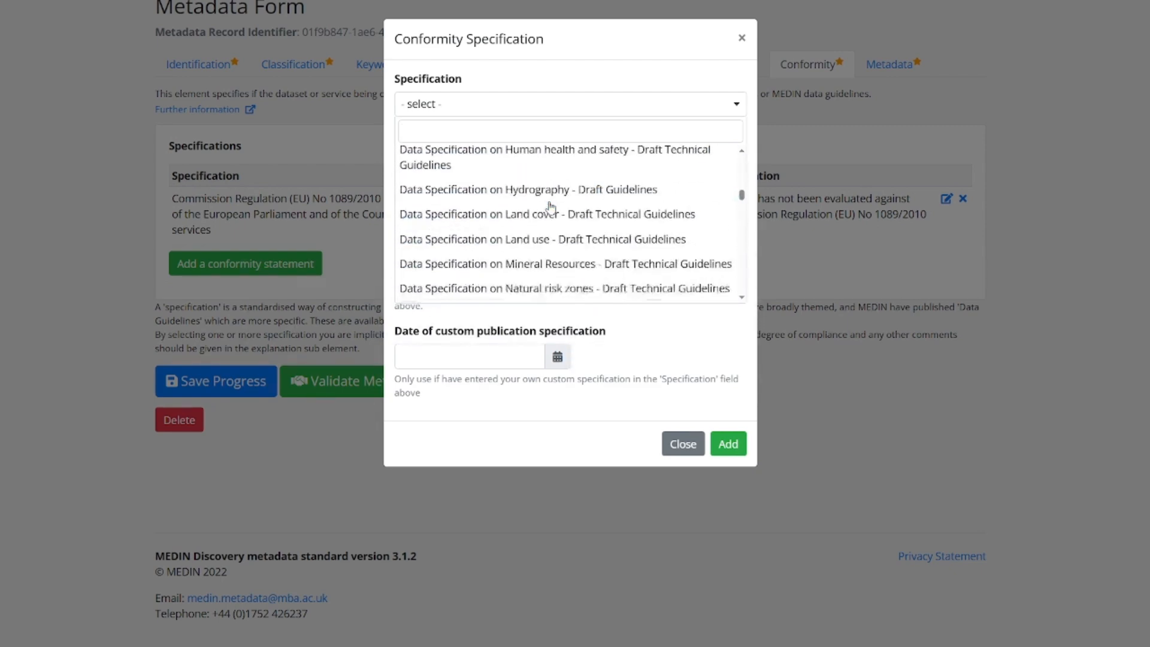
scroll(550, 210, "down", 5)
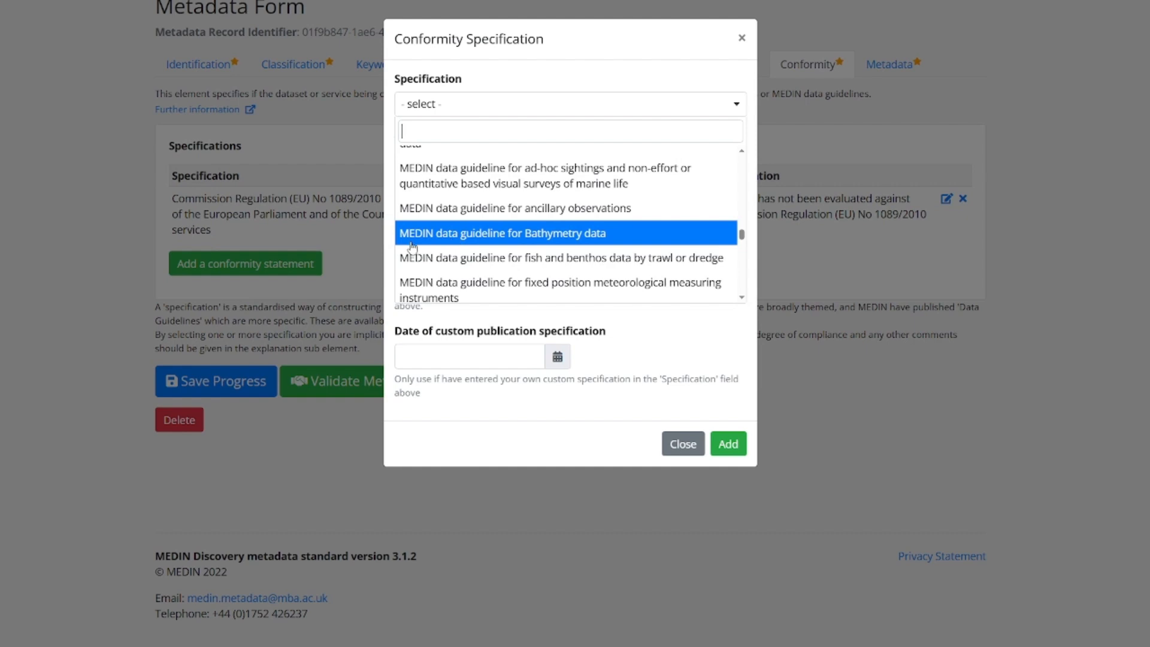
left_click(457, 235)
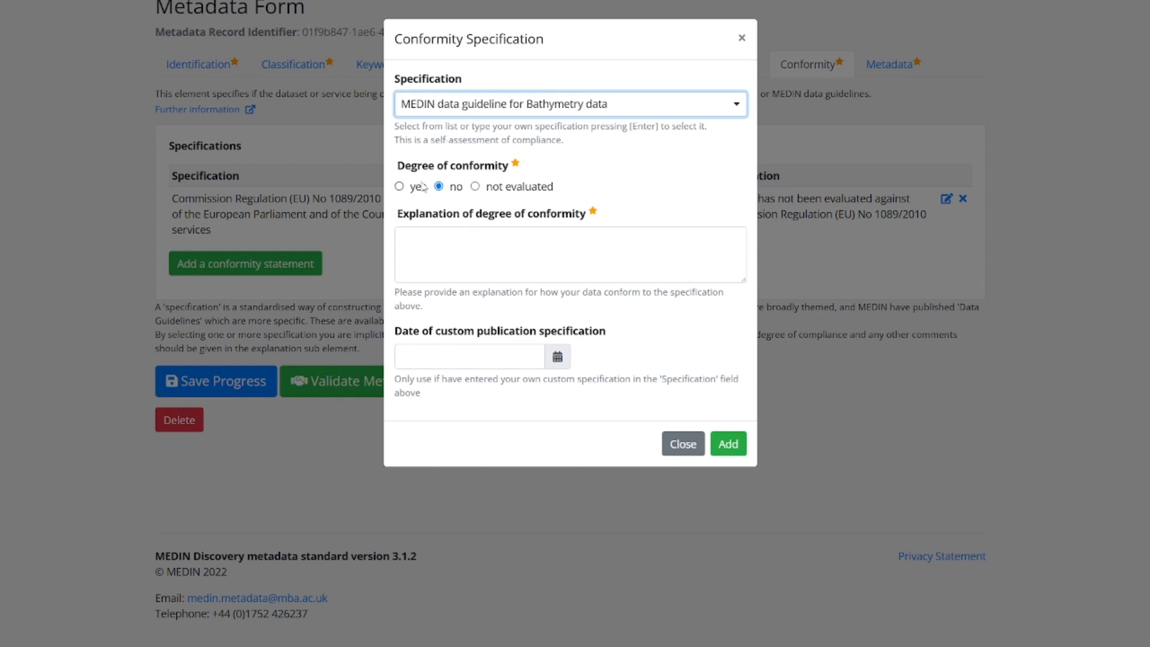
left_click(398, 187)
Enter the second statement's explanation as "Data are fully conformant with MEDIN Bathymetric Guideline"
left_click(461, 240)
type("Dta")
key("BackSpace")
key("BackSpace")
key("BackSpace")
key("BackSpace")
type("Dt")
key("BackSpace")
key("BackSpace")
type("Data are fu")
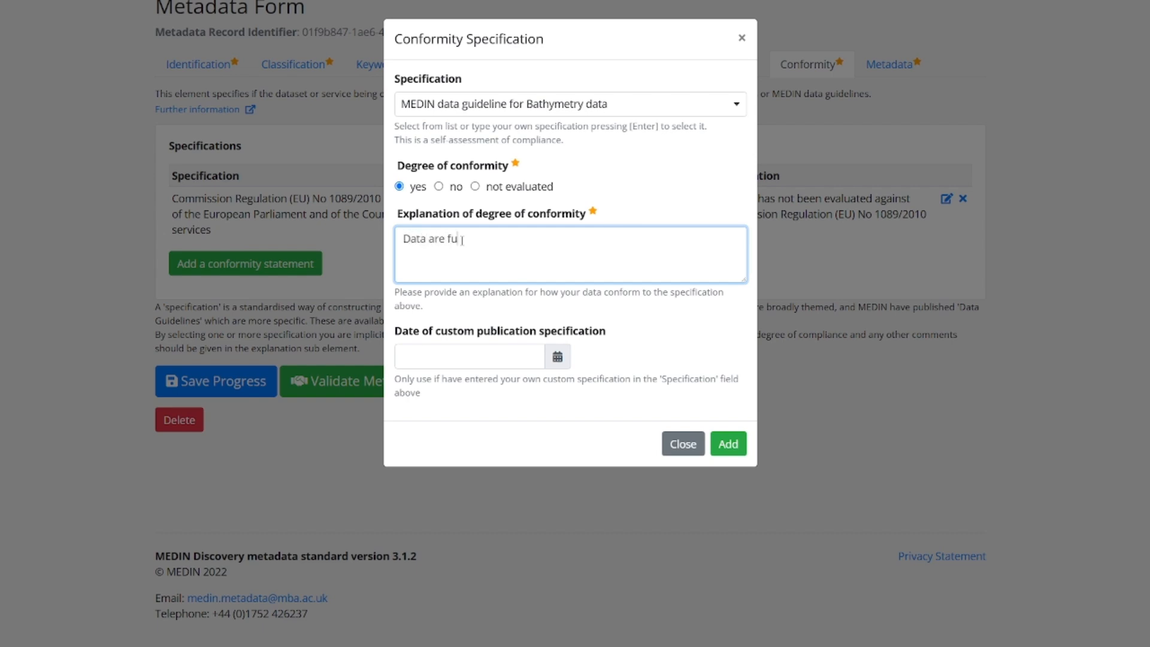
type("lly conformant with MEDIN G")
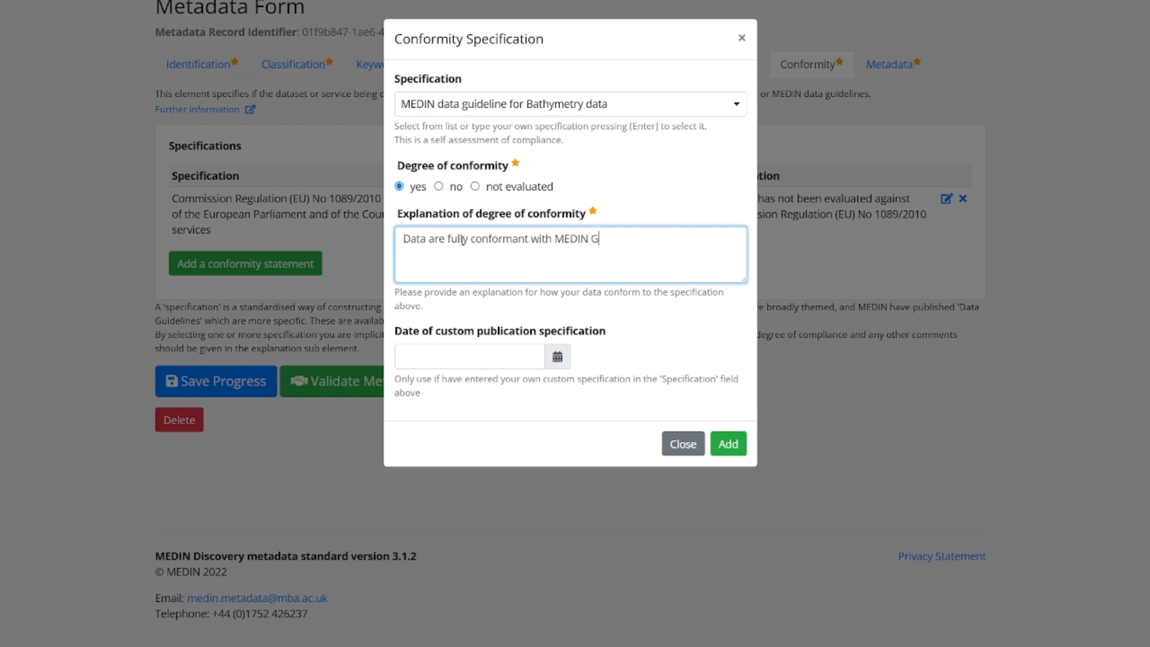
type("uid")
key("BackSpace")
key("BackSpace")
type("eline f")
key("BackSpace")
key("BackSpace")
type("Bathymetric")
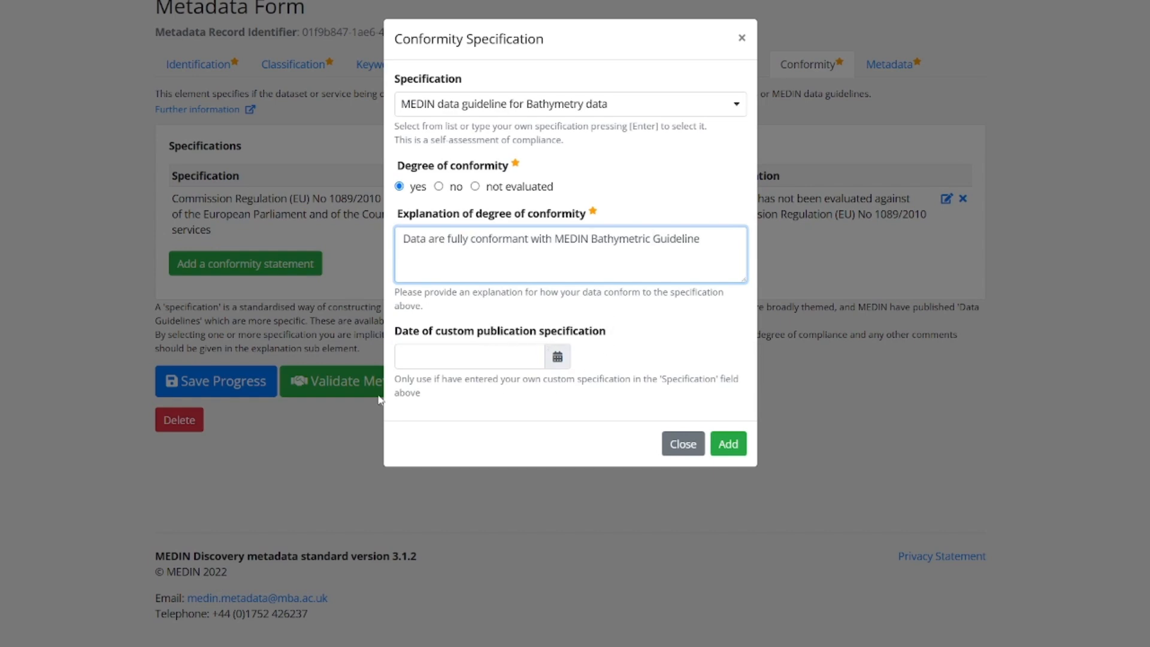
Add the conformity statement for "MEDIN data guideline for Bathymetry data" and save the record's progress
left_click(671, 111)
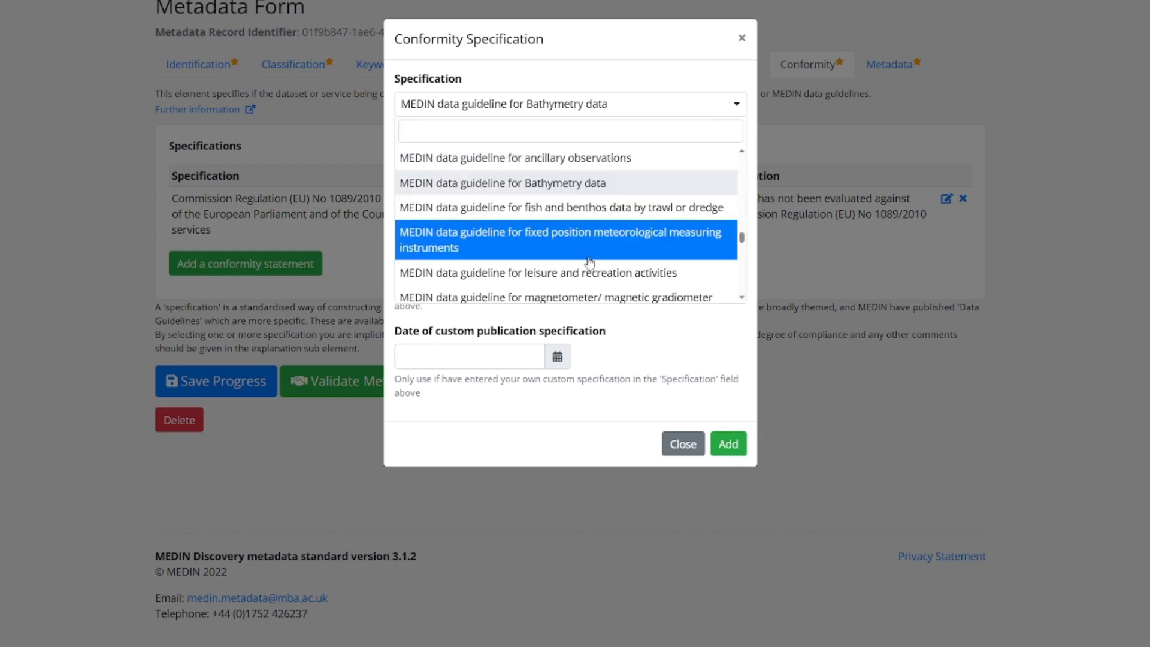
left_click(592, 74)
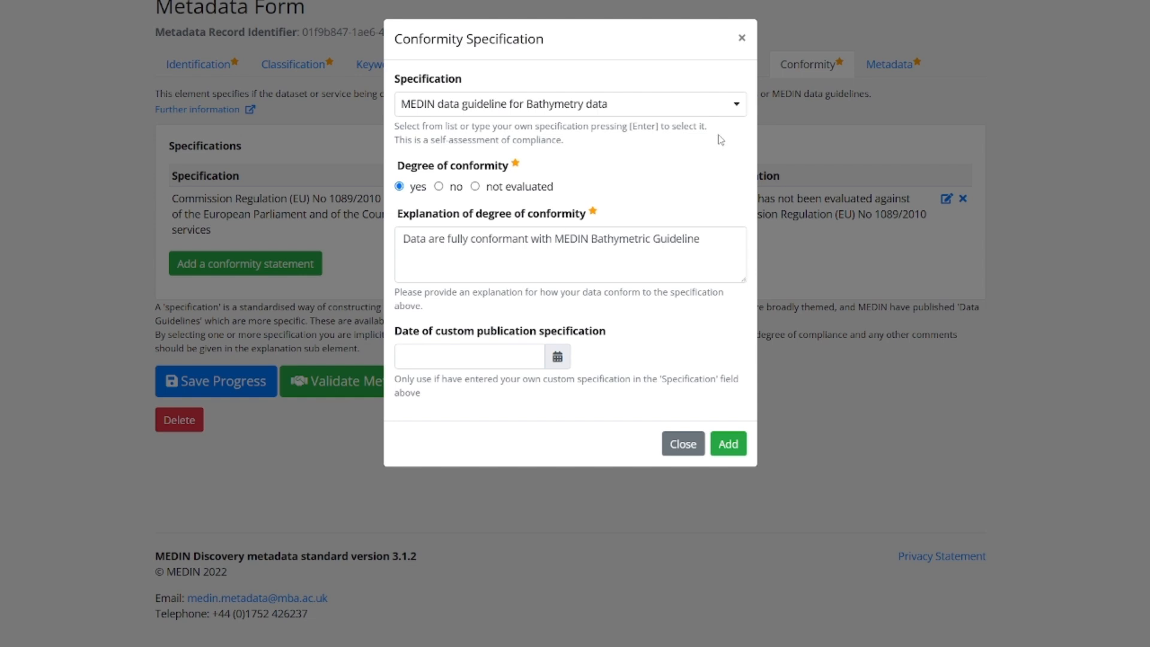
left_click(732, 452)
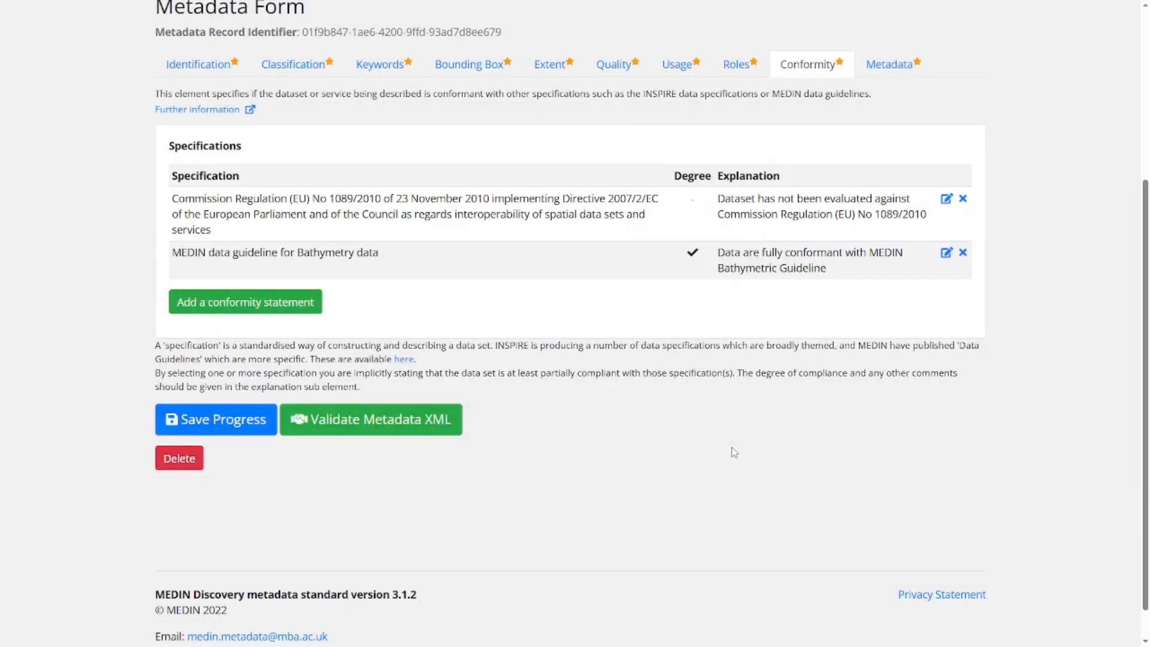
left_click(211, 421)
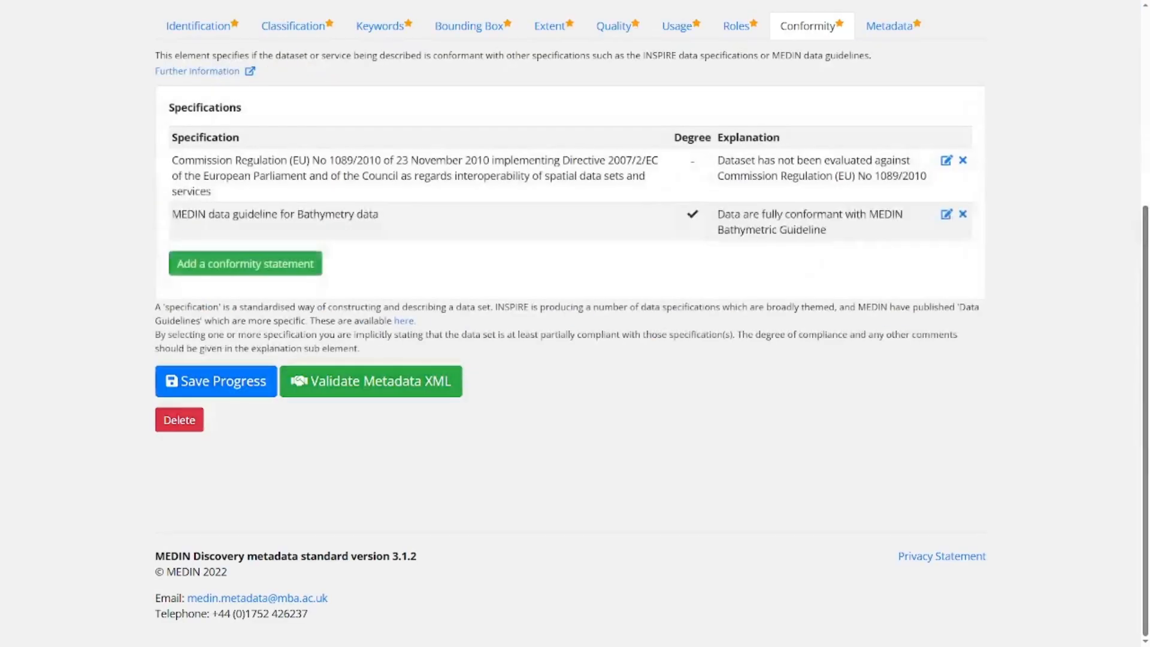
Open the form's Metadata section covering standard name, version and language, and save the record's progress
scroll(813, 122, "up", 2)
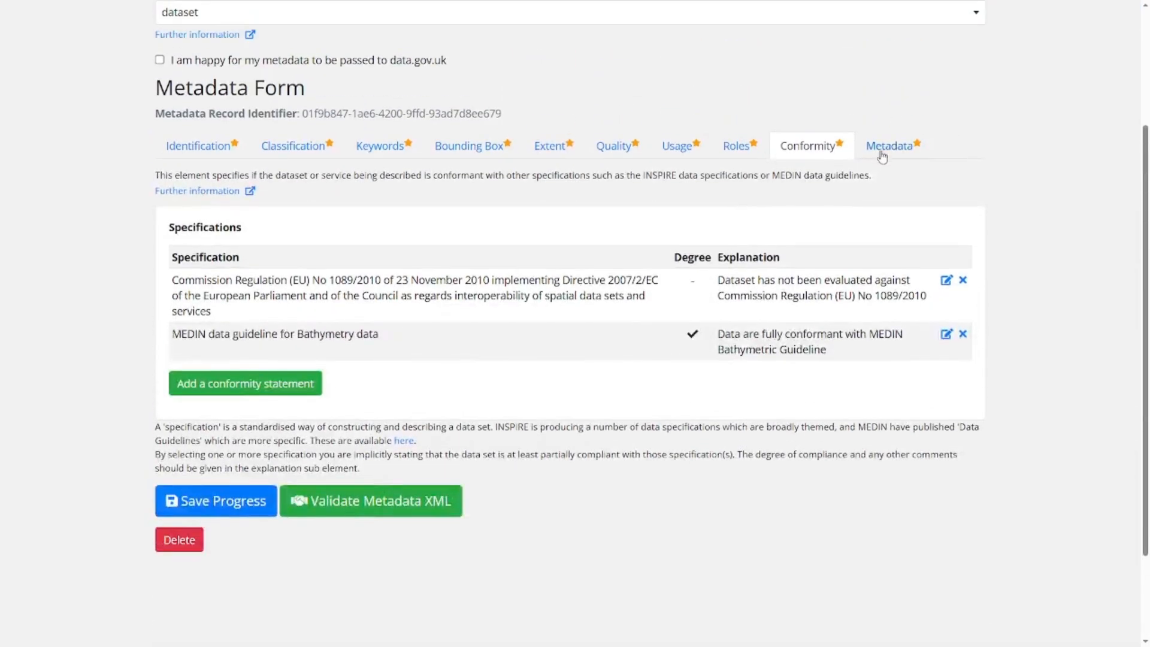
left_click(887, 147)
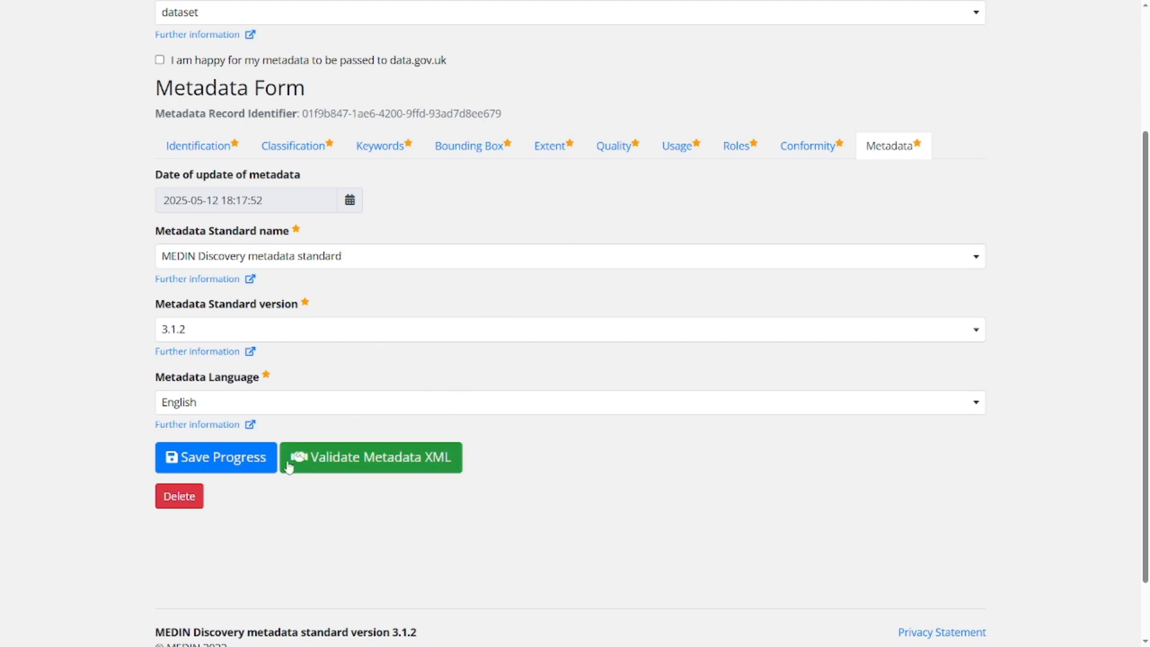
left_click(251, 464)
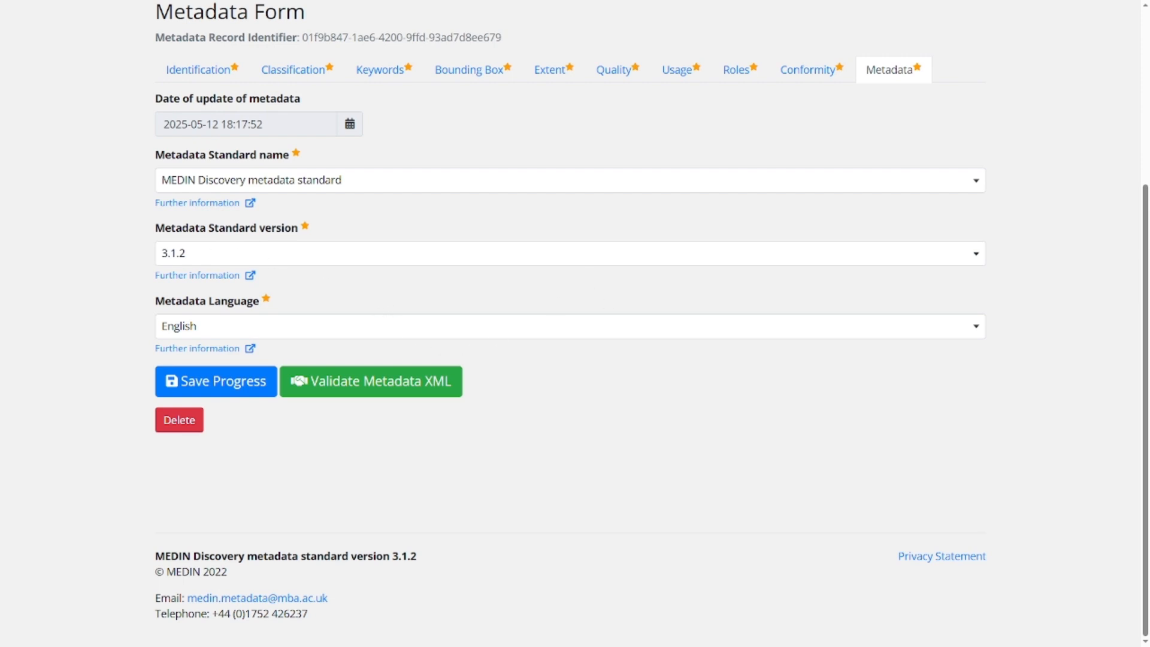
Validate the record's metadata XML and return to the My Metadata list of records
left_click(347, 390)
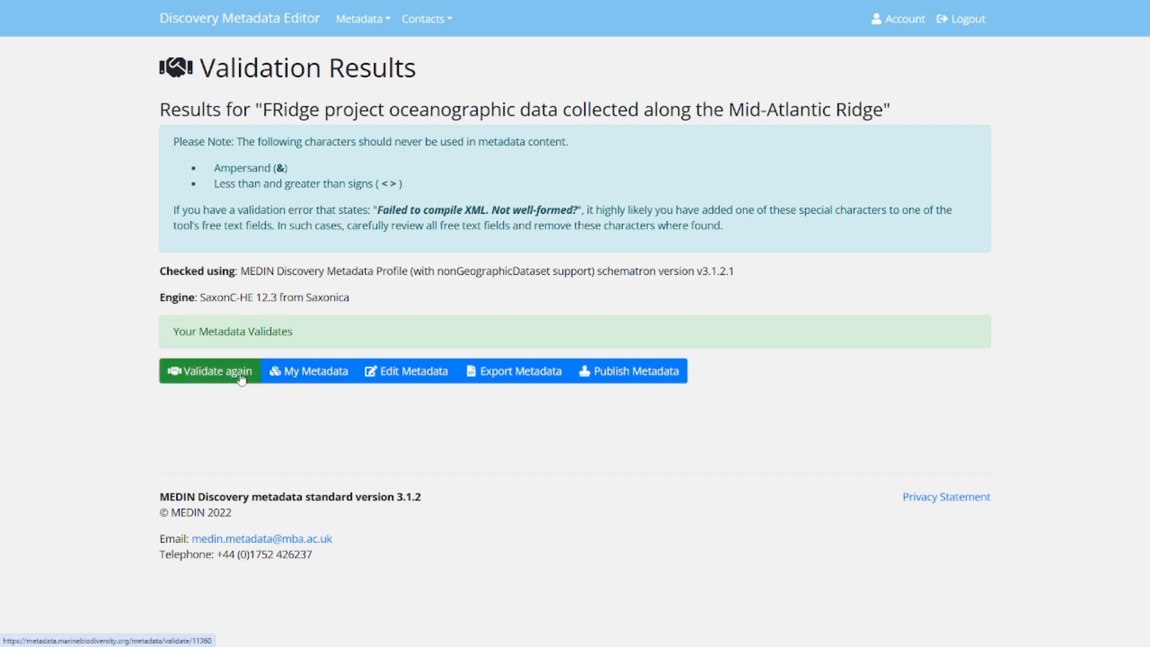
left_click(331, 373)
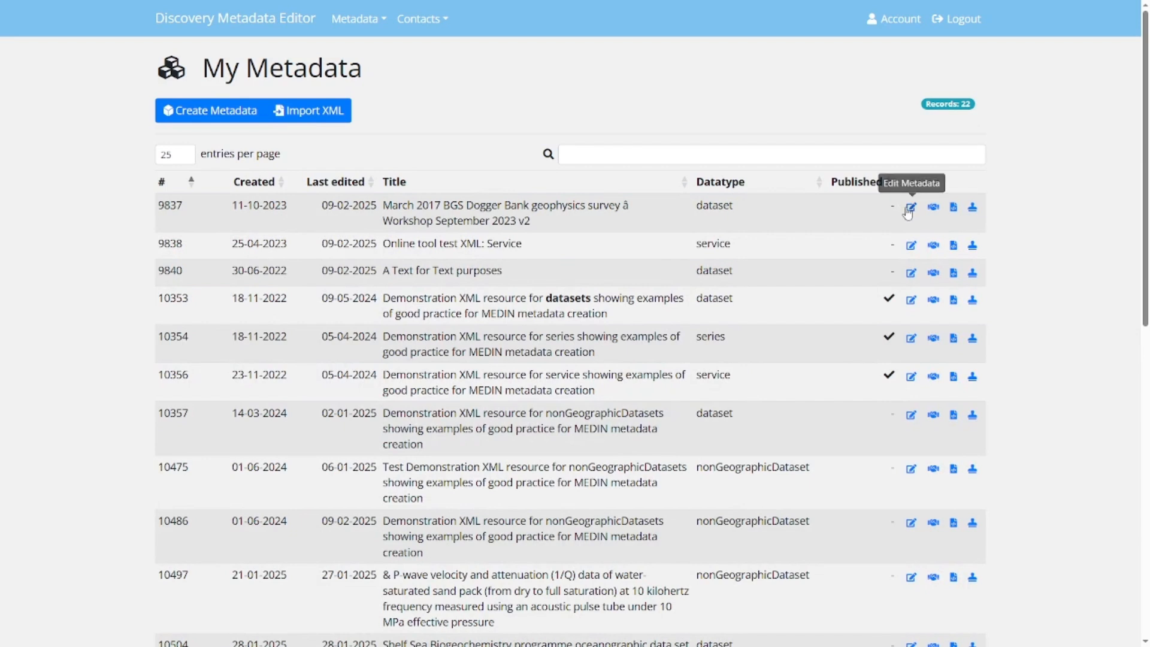